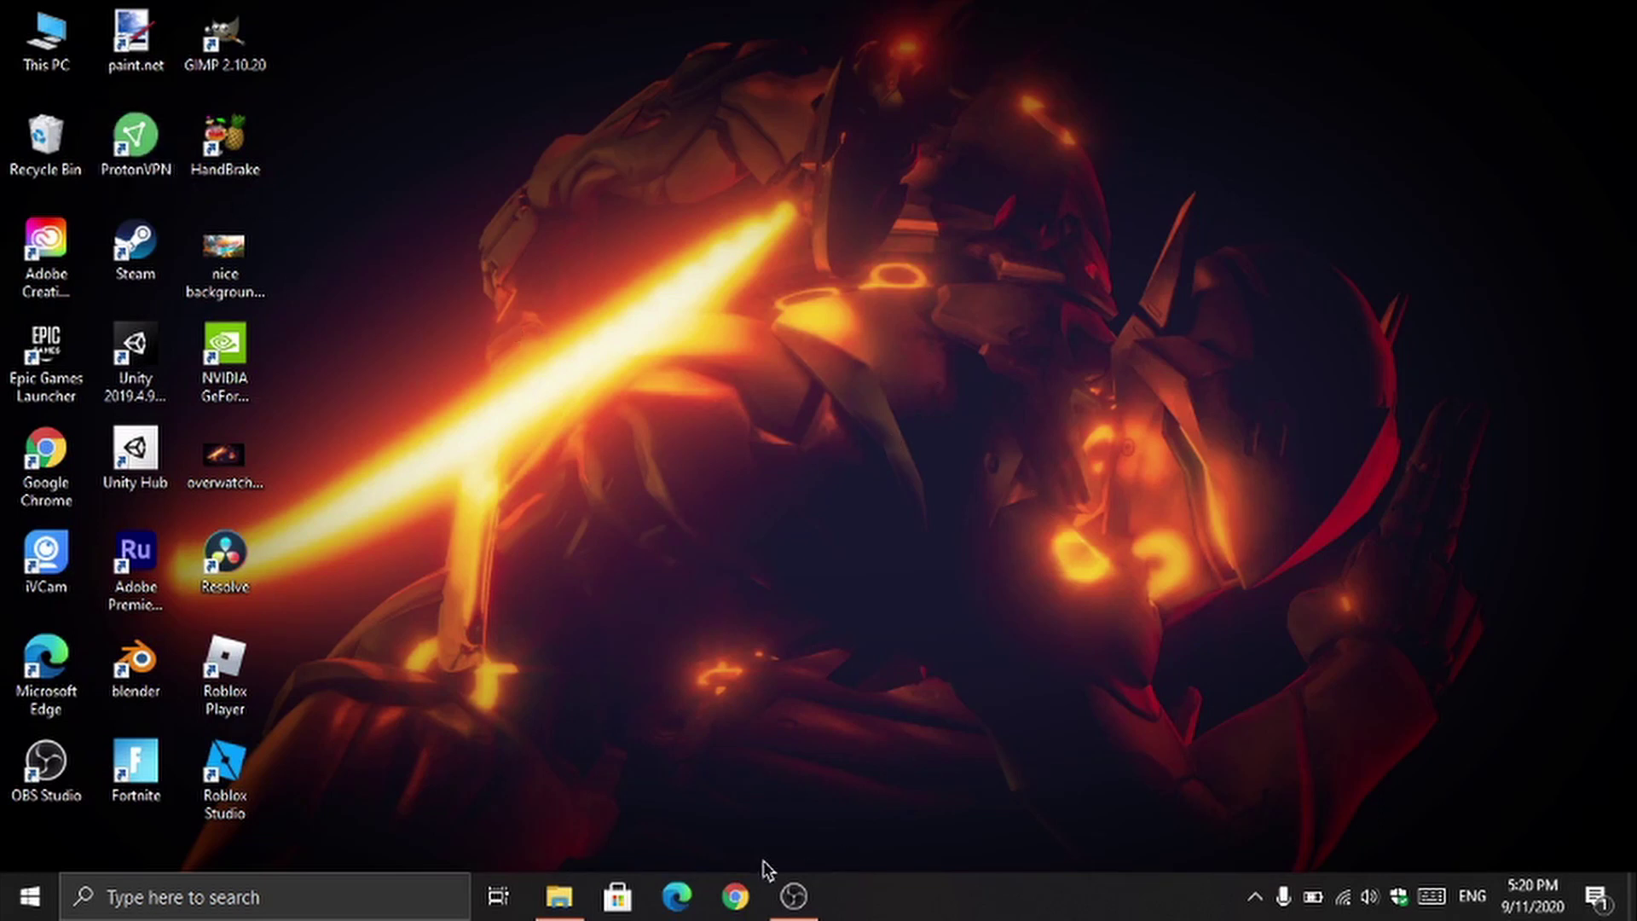
Search 'geforce now' in Chrome and jump to the membership sign-up section
{"action": "left_click", "coordinate": [740, 894]}
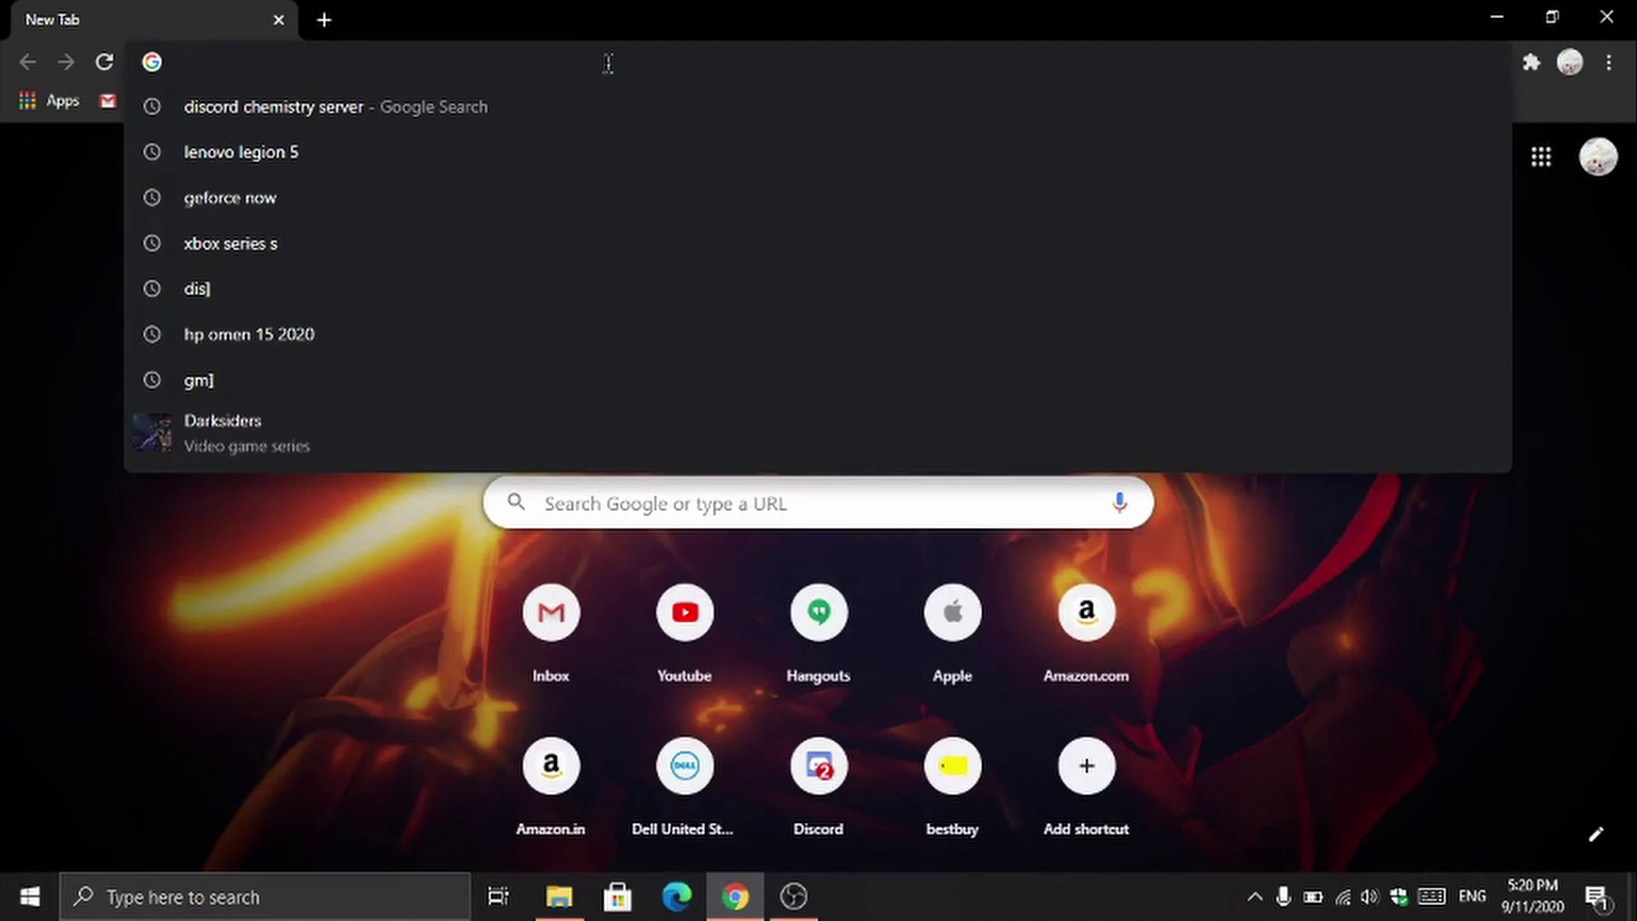
{"action": "type", "text": "gefo"}
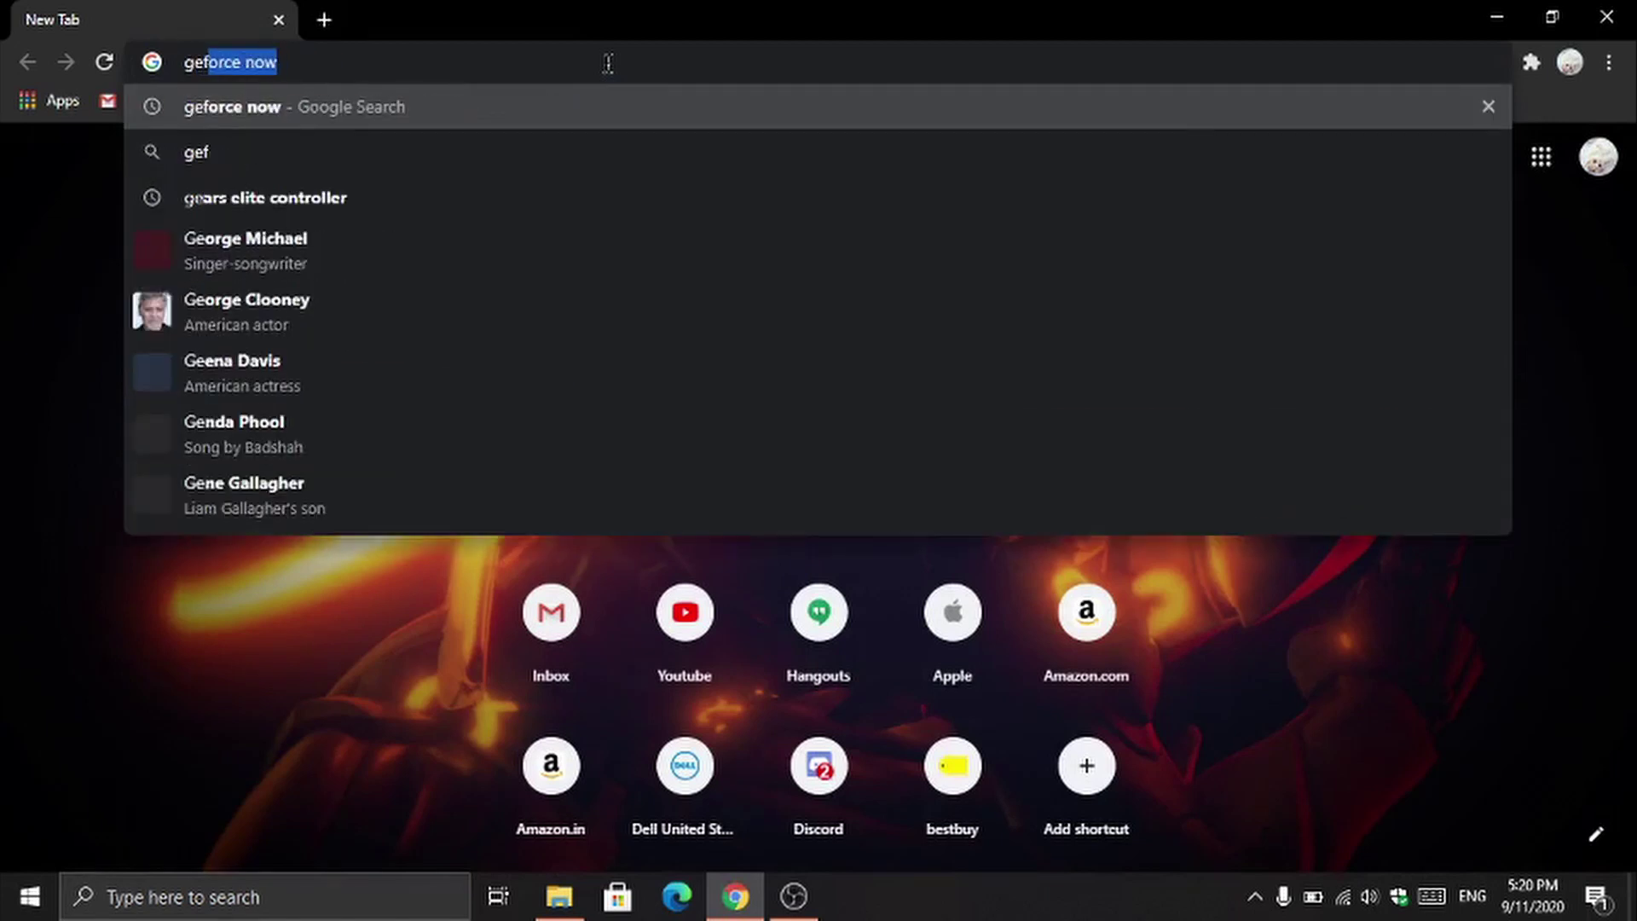
{"action": "type", "text": "rce now"}
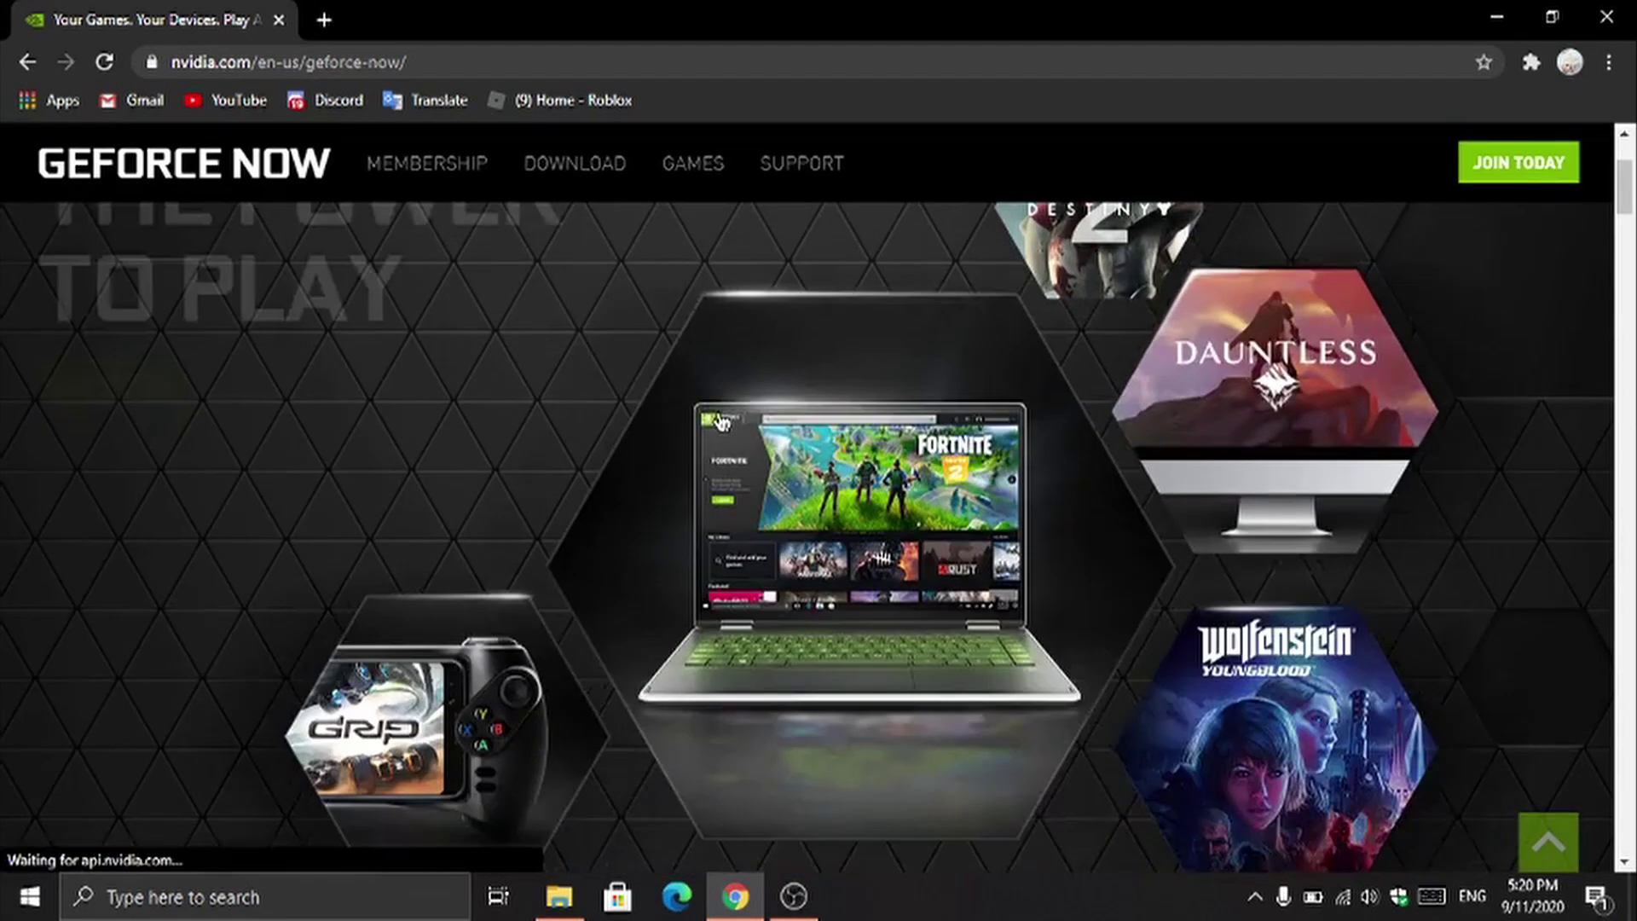
{"action": "scroll", "coordinate": [722, 421], "scroll_direction": "down", "scroll_amount": 3}
{"action": "scroll", "coordinate": [719, 424], "scroll_direction": "up", "scroll_amount": 5}
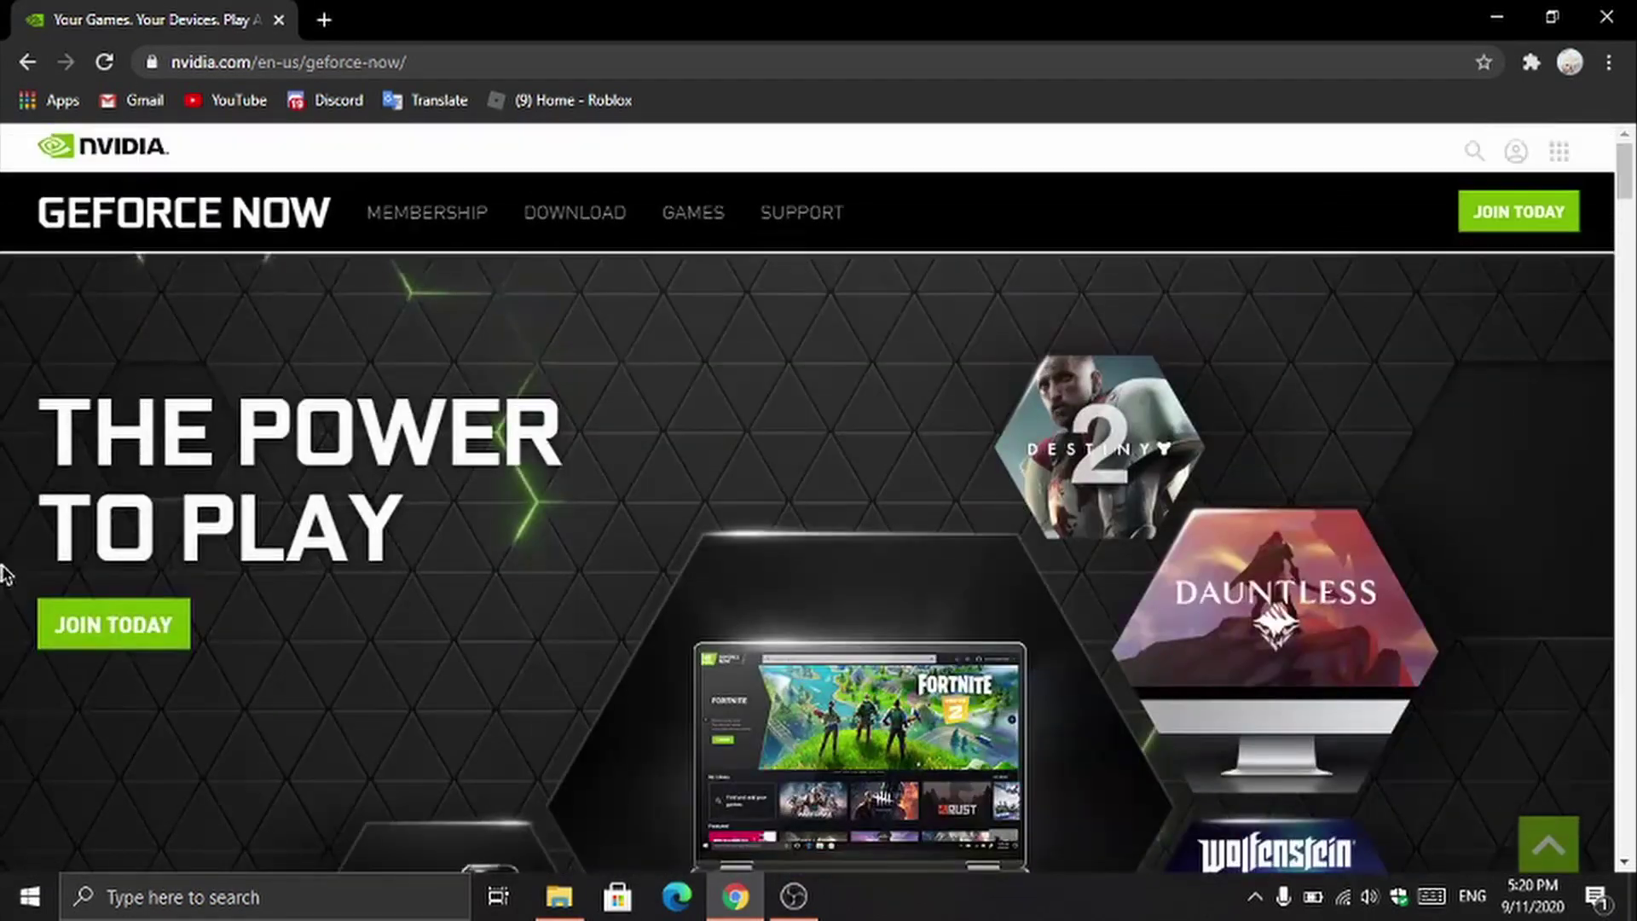
{"action": "left_click", "coordinate": [125, 631]}
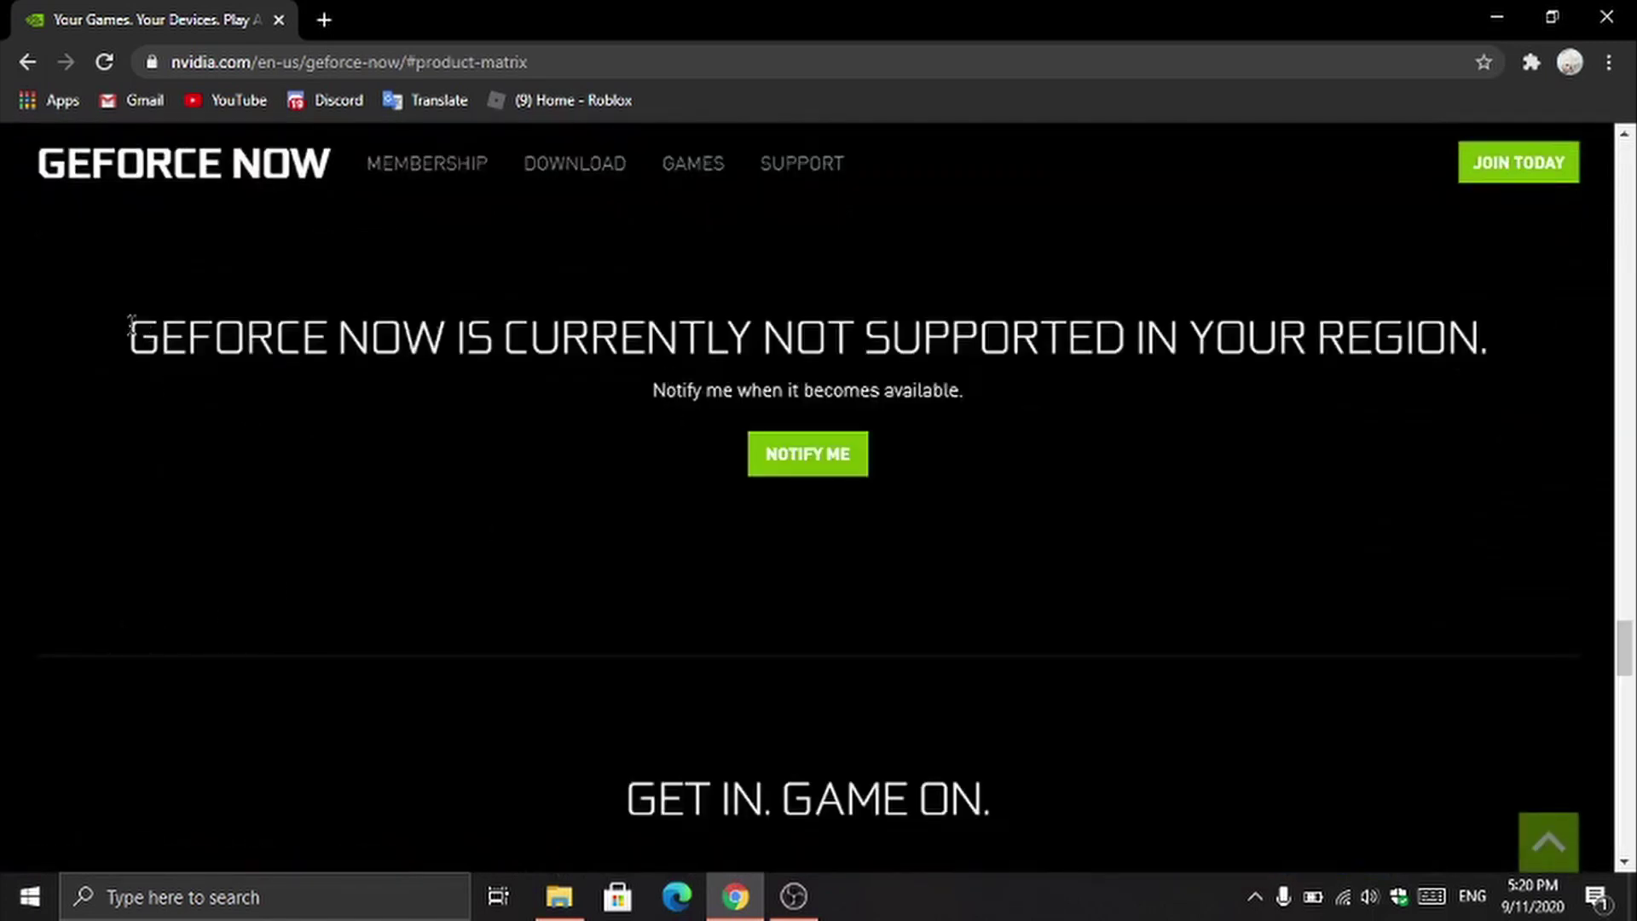
Check the heading saying the region is not supported, then minimize Chrome
{"action": "mouse_move", "coordinate": [129, 327]}
{"action": "left_mouse_down"}
{"action": "mouse_move", "coordinate": [1308, 336]}
{"action": "mouse_move", "coordinate": [1552, 377]}
{"action": "left_mouse_up"}
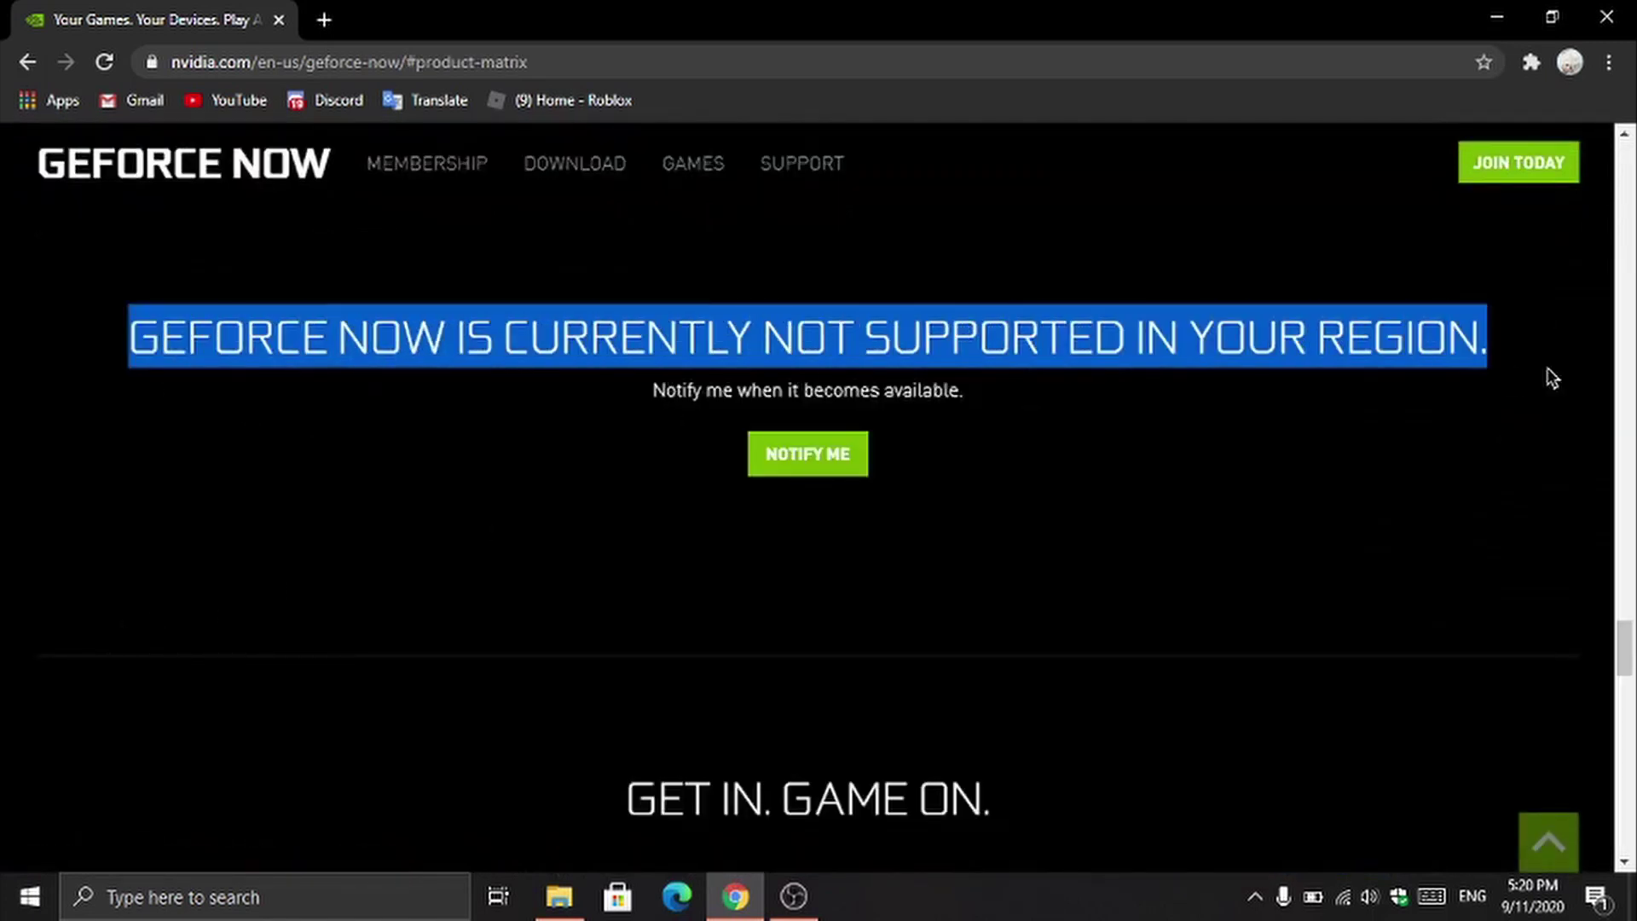
{"action": "left_click", "coordinate": [1484, 338]}
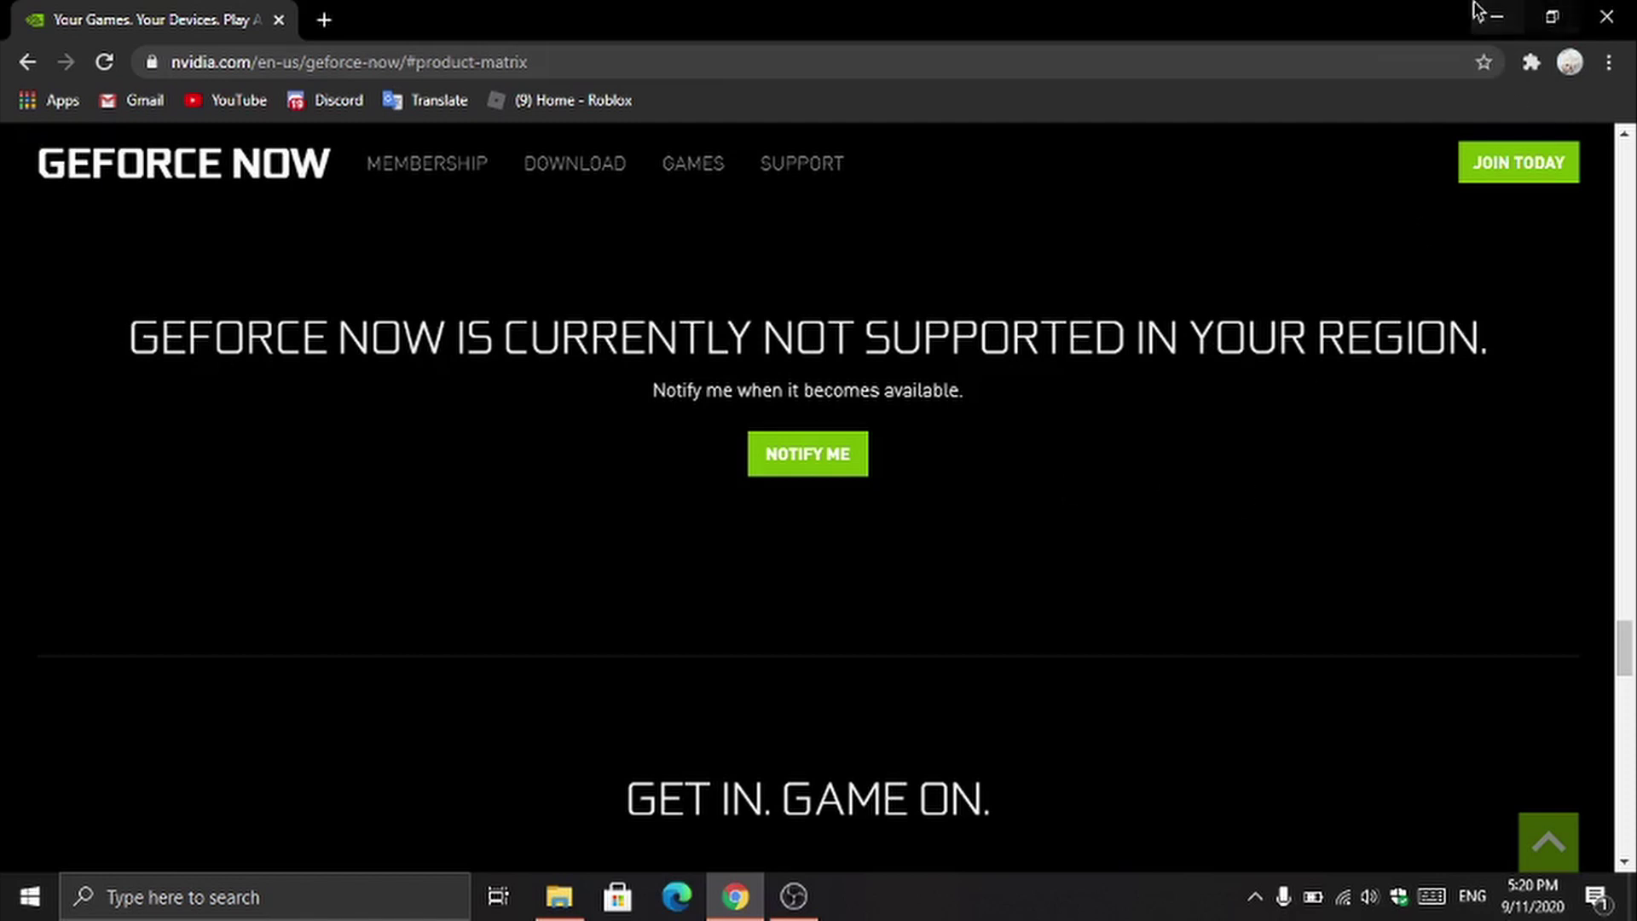
{"action": "left_click", "coordinate": [1497, 18]}
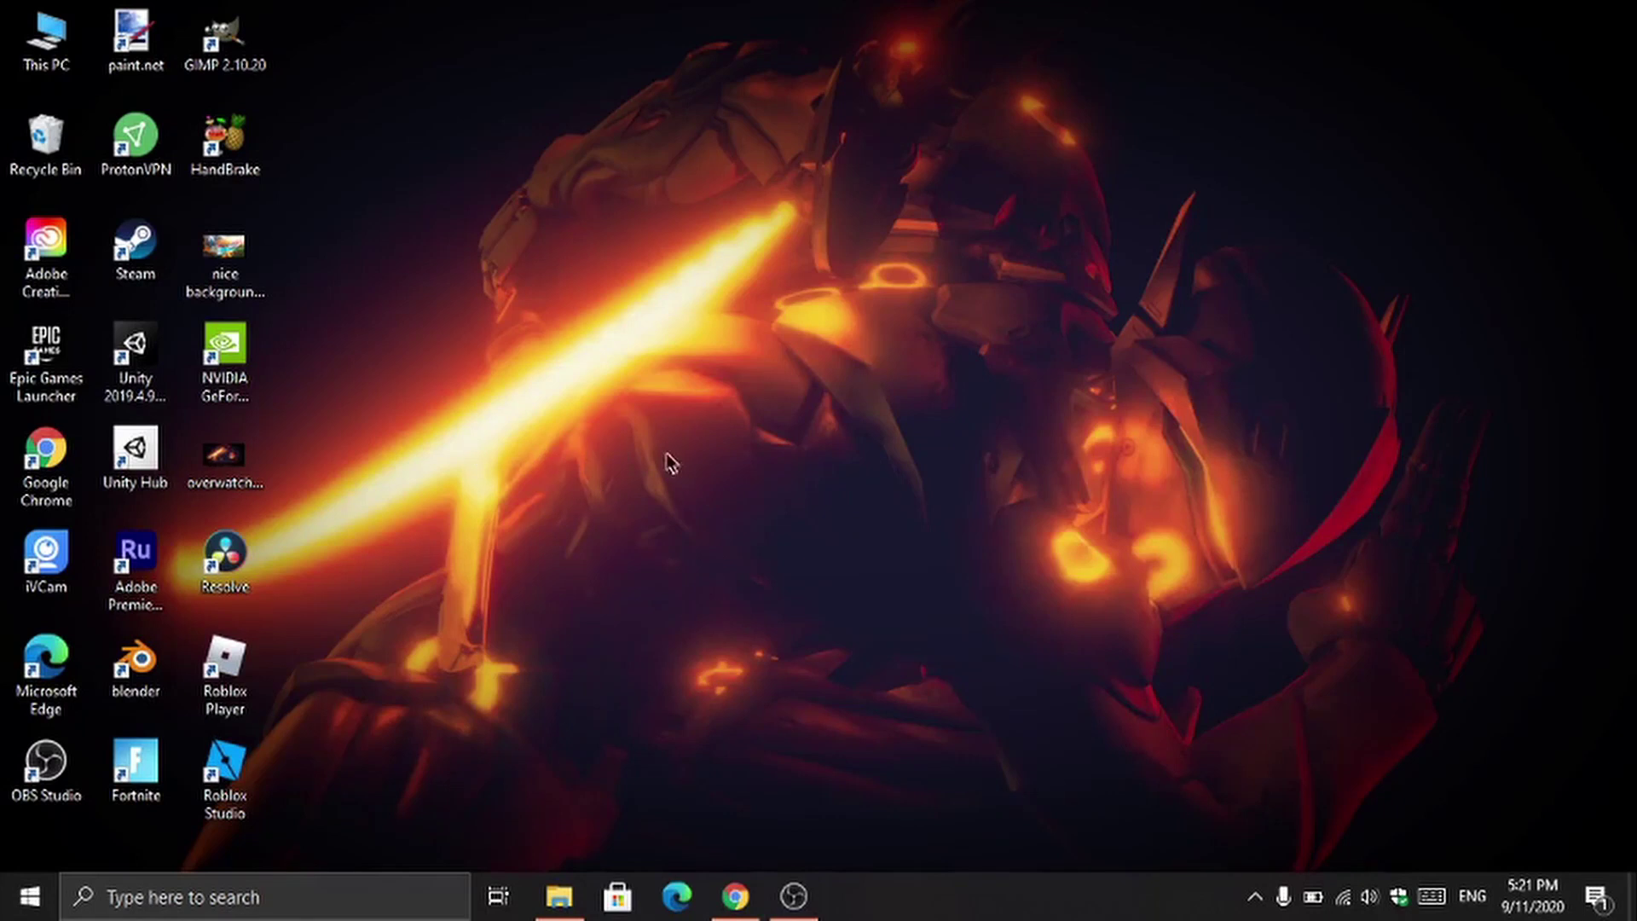
Launch ProtonVPN and connect to the United States server US-WA#12
{"action": "double_click", "coordinate": [152, 153]}
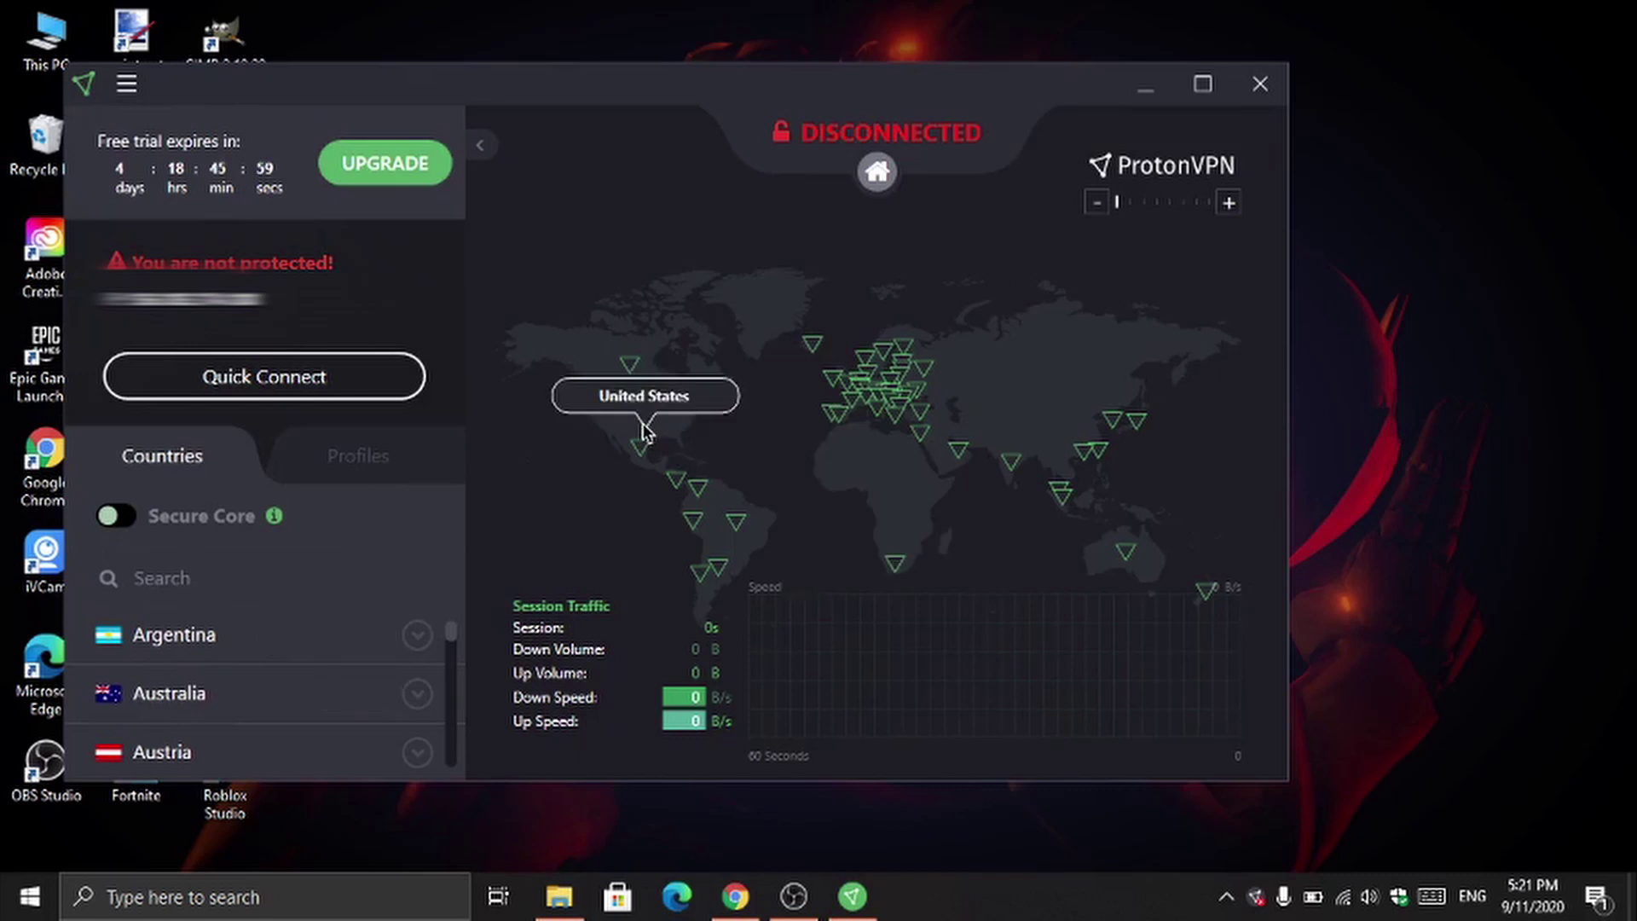
{"action": "scroll", "coordinate": [283, 645], "scroll_direction": "down", "scroll_amount": 12}
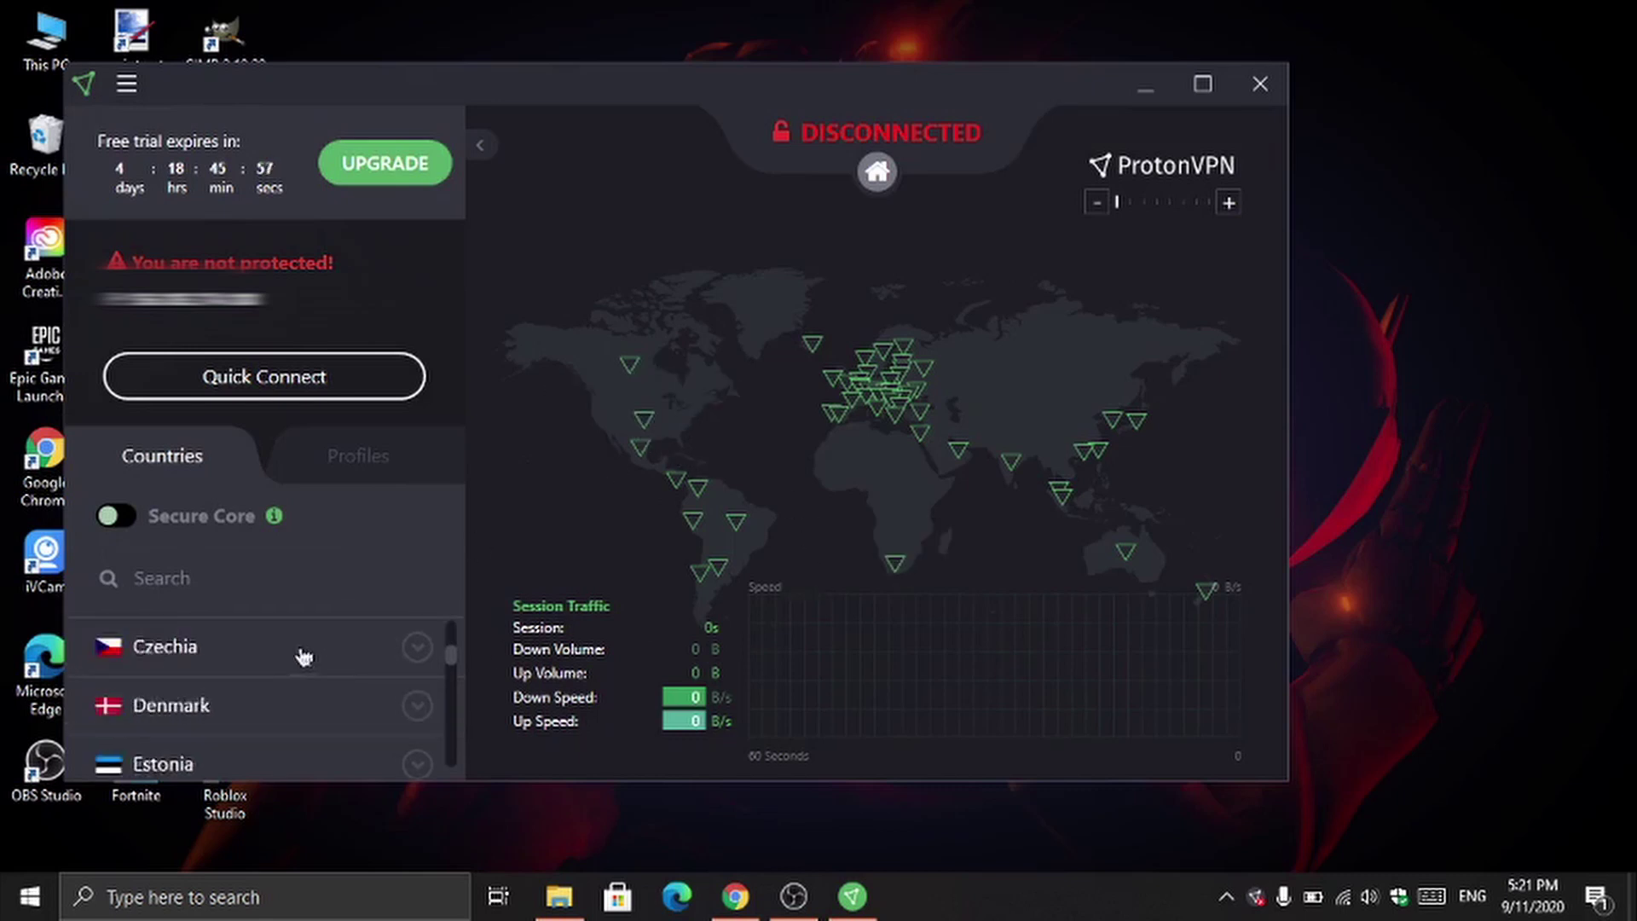
{"action": "scroll", "coordinate": [316, 674], "scroll_direction": "down", "scroll_amount": 12}
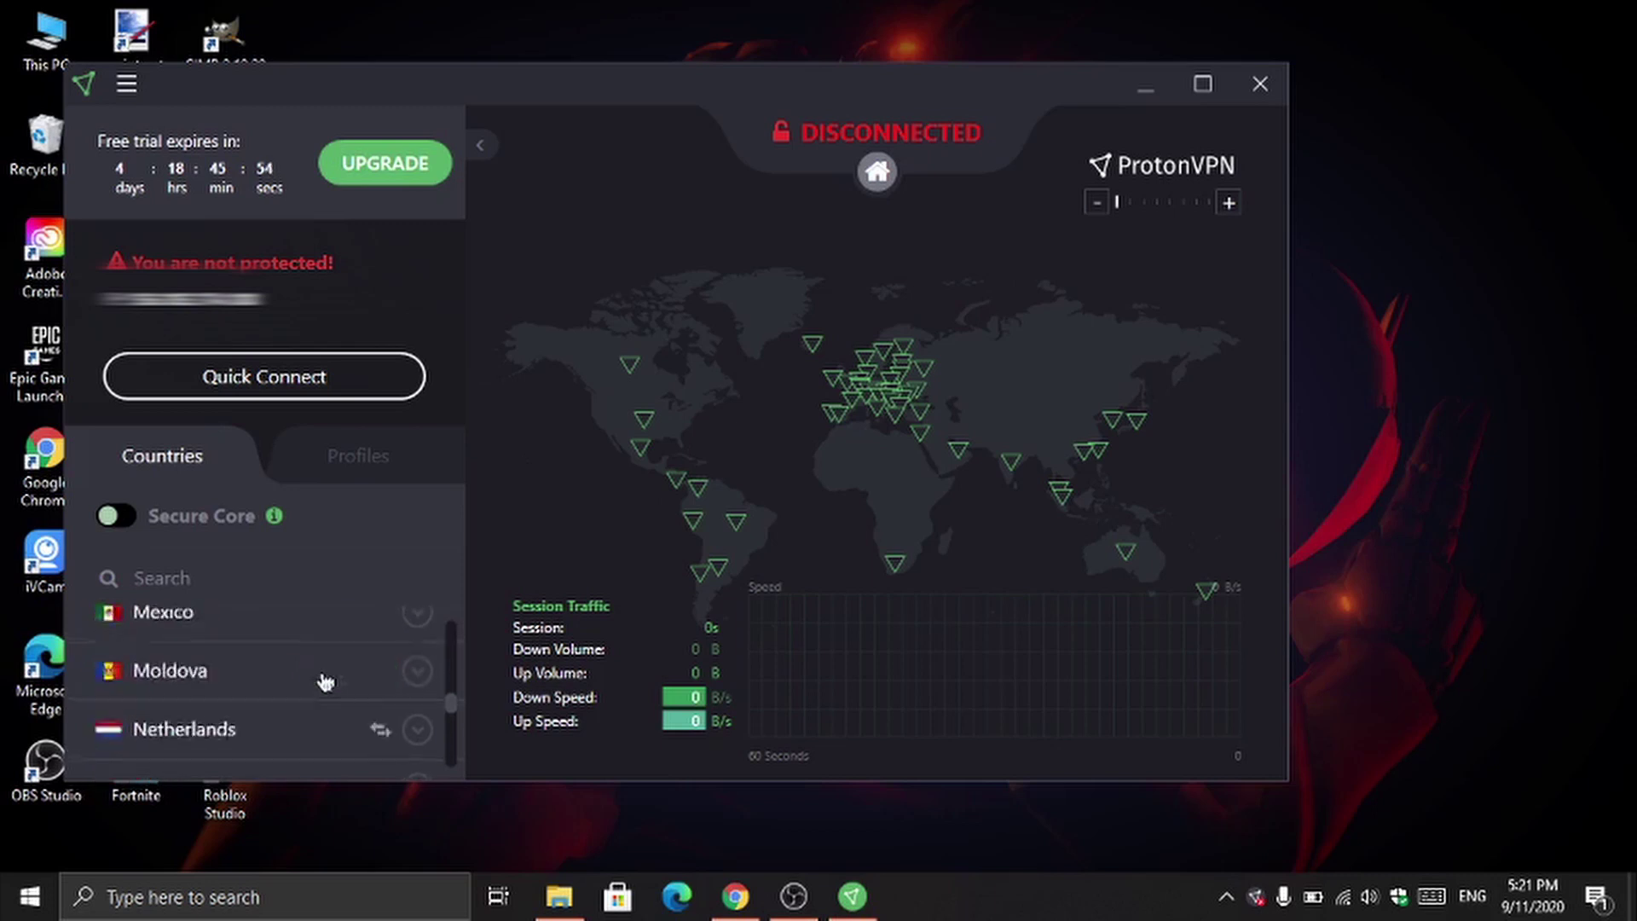
{"action": "scroll", "coordinate": [322, 713], "scroll_direction": "down", "scroll_amount": 6}
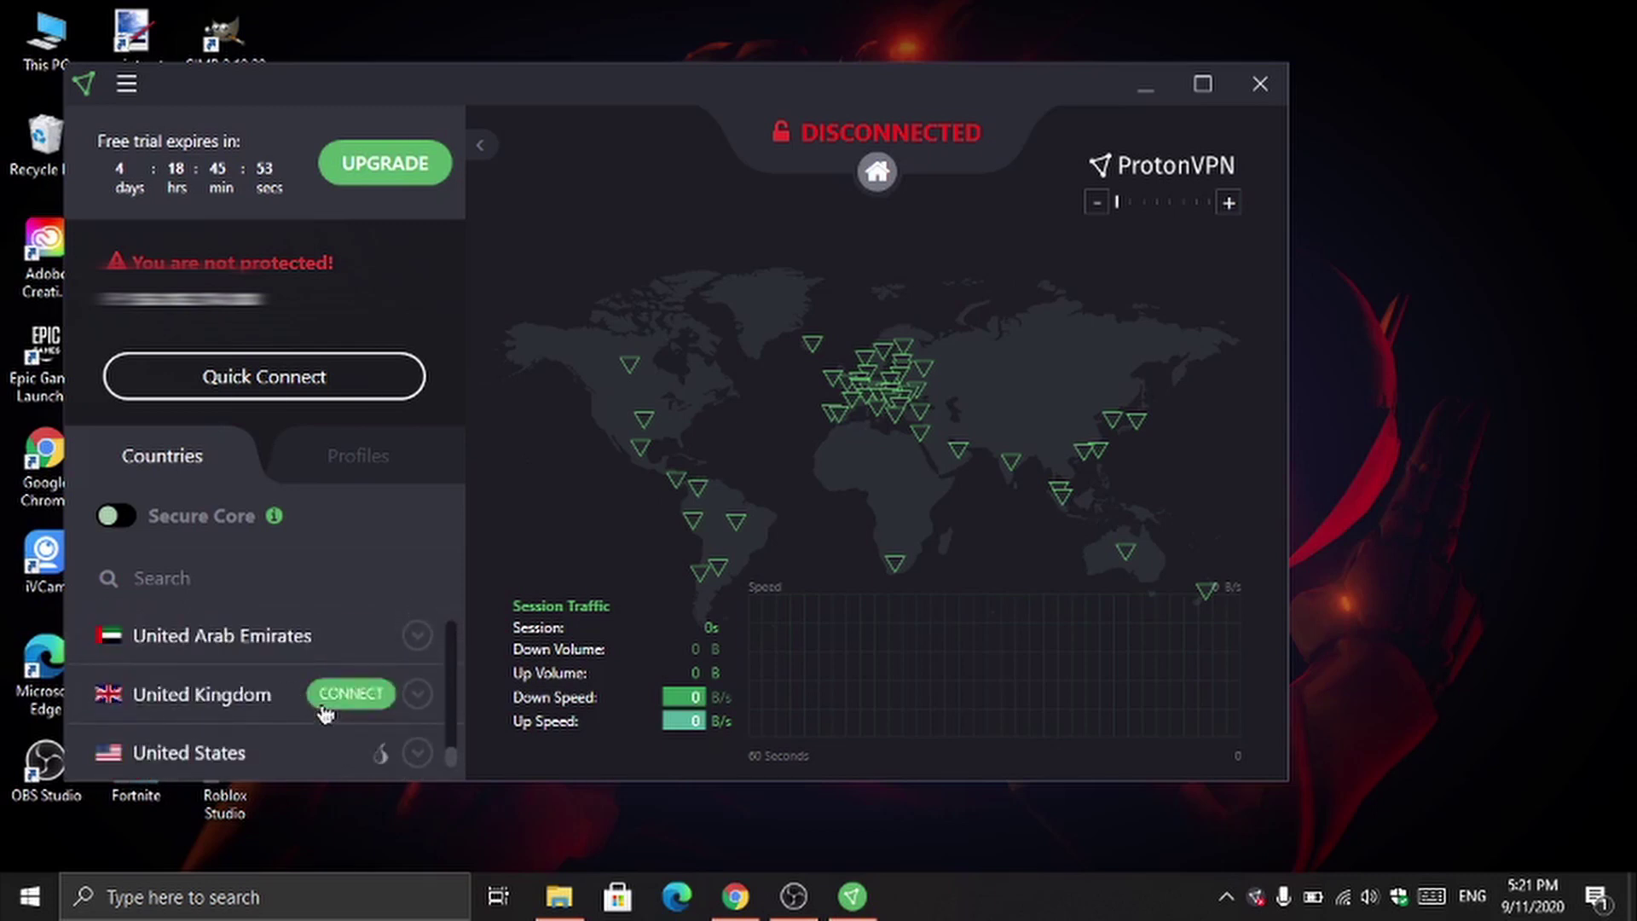
{"action": "left_click", "coordinate": [350, 753]}
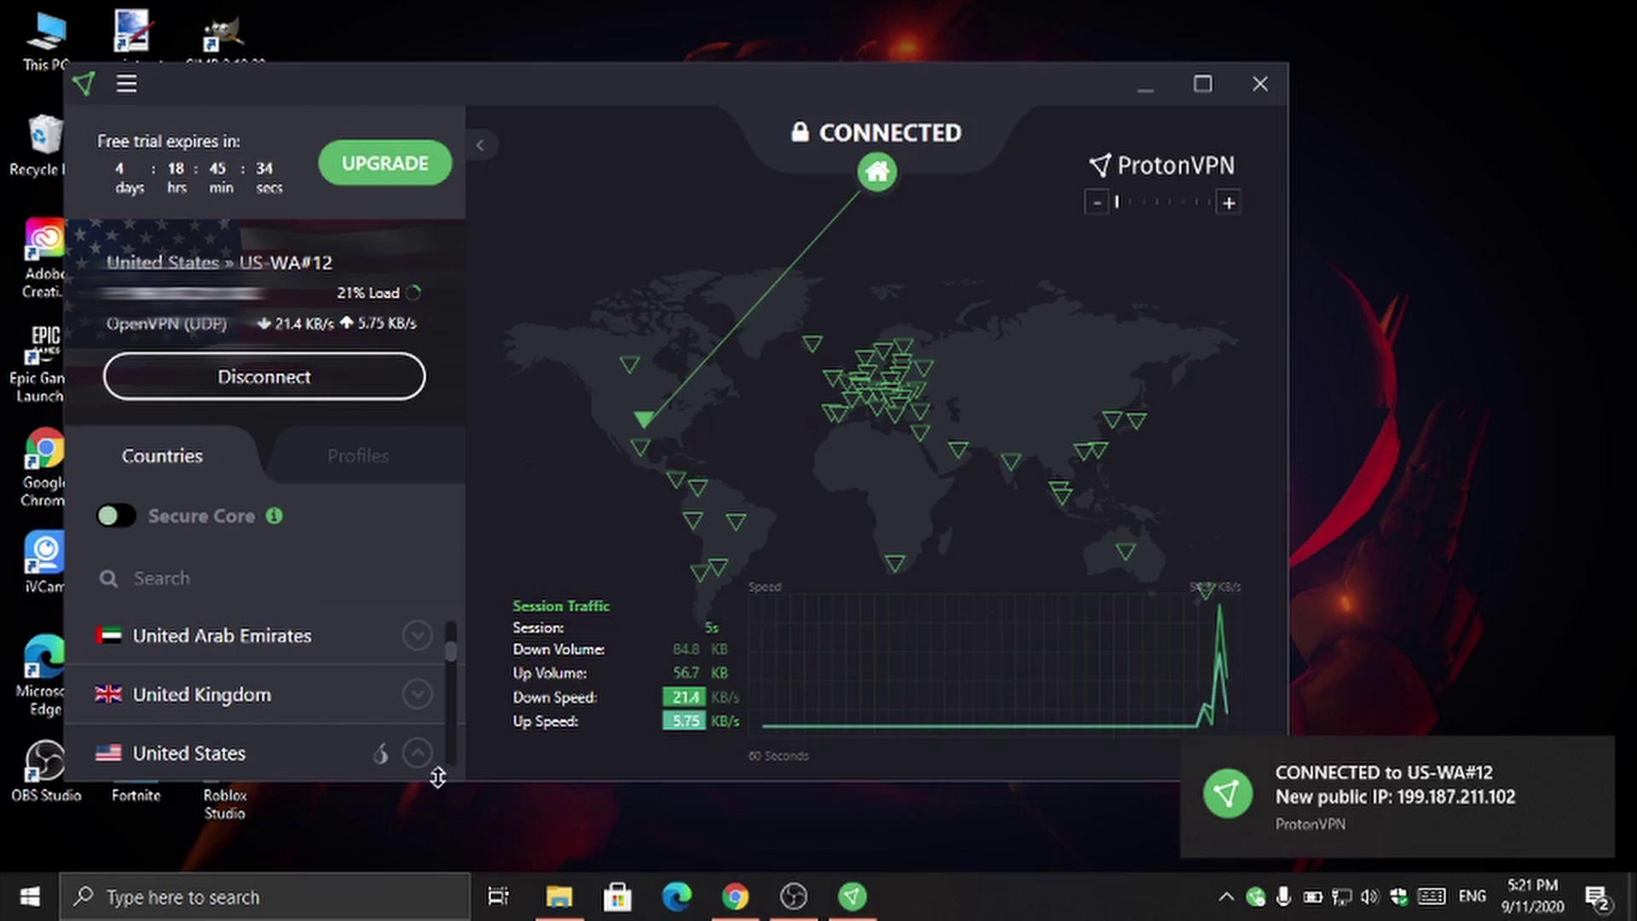
{"action": "left_click", "coordinate": [735, 895]}
{"action": "left_click", "coordinate": [735, 895]}
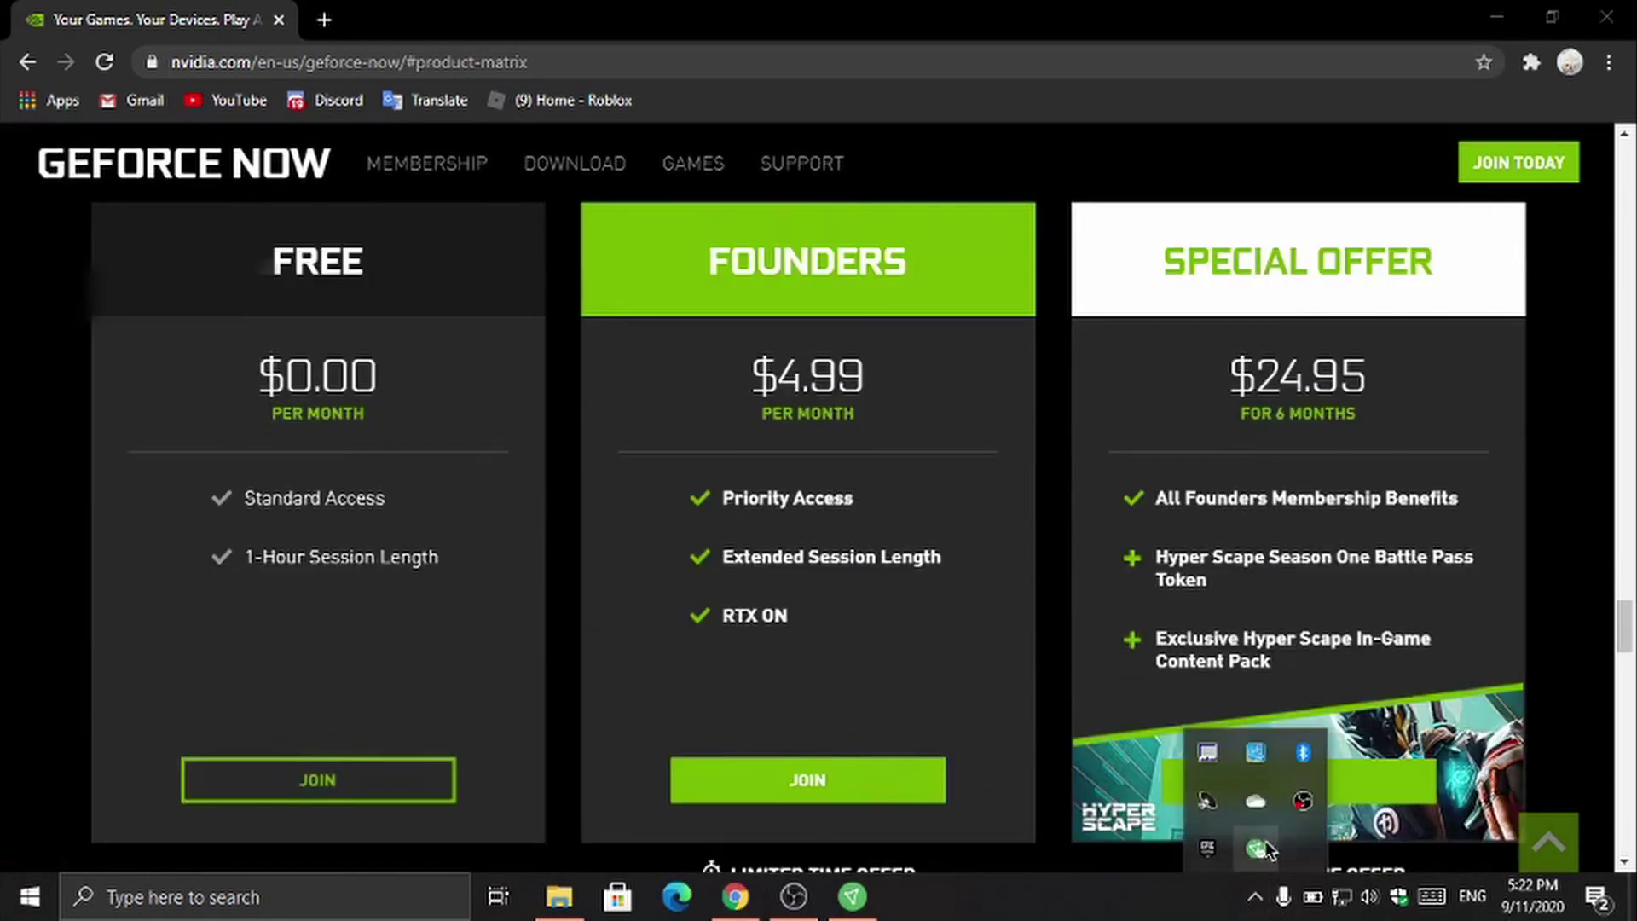
Confirm the VPN connection from the tray, then view the Free, Founders and Special Offer plans
{"action": "left_click", "coordinate": [1340, 902]}
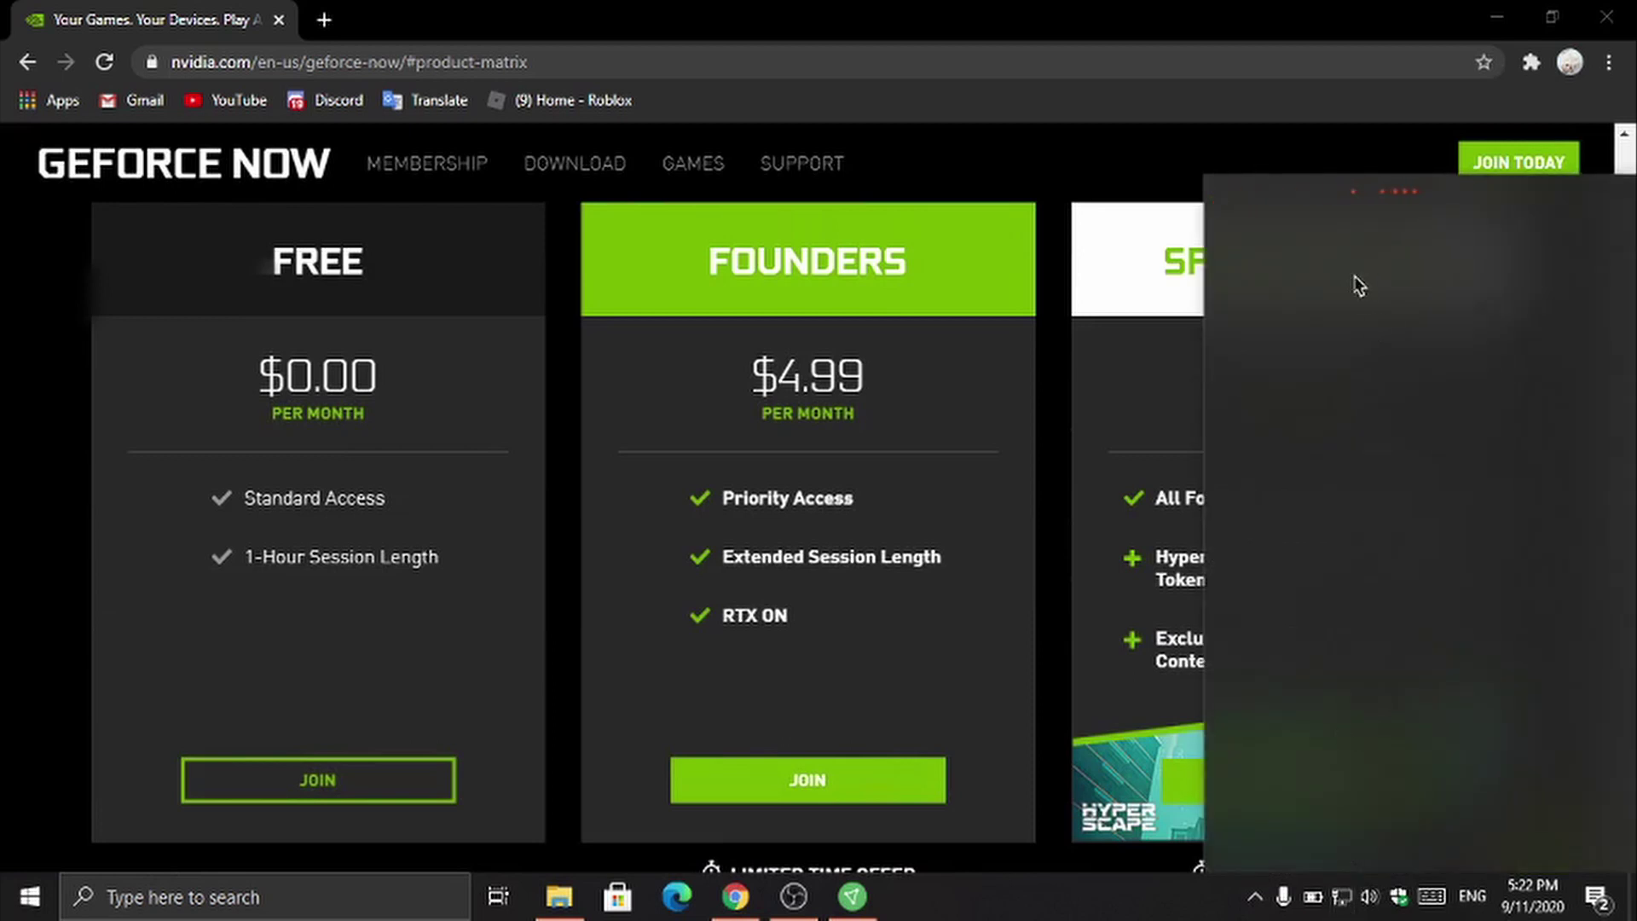
{"action": "left_click", "coordinate": [1252, 908]}
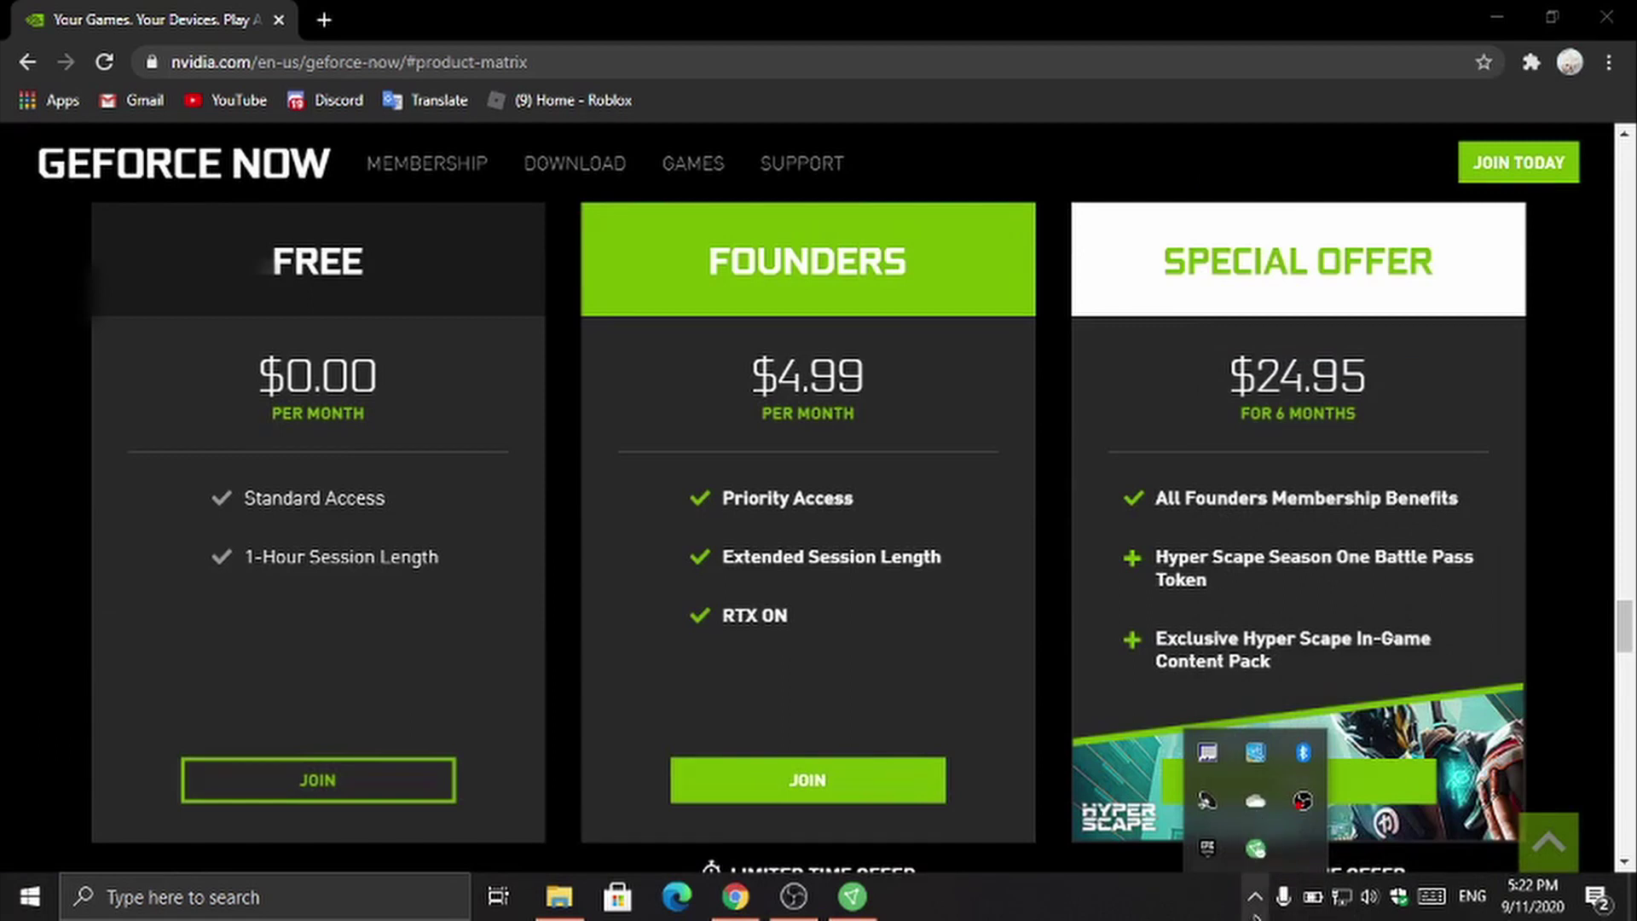
{"action": "left_click", "coordinate": [1256, 848]}
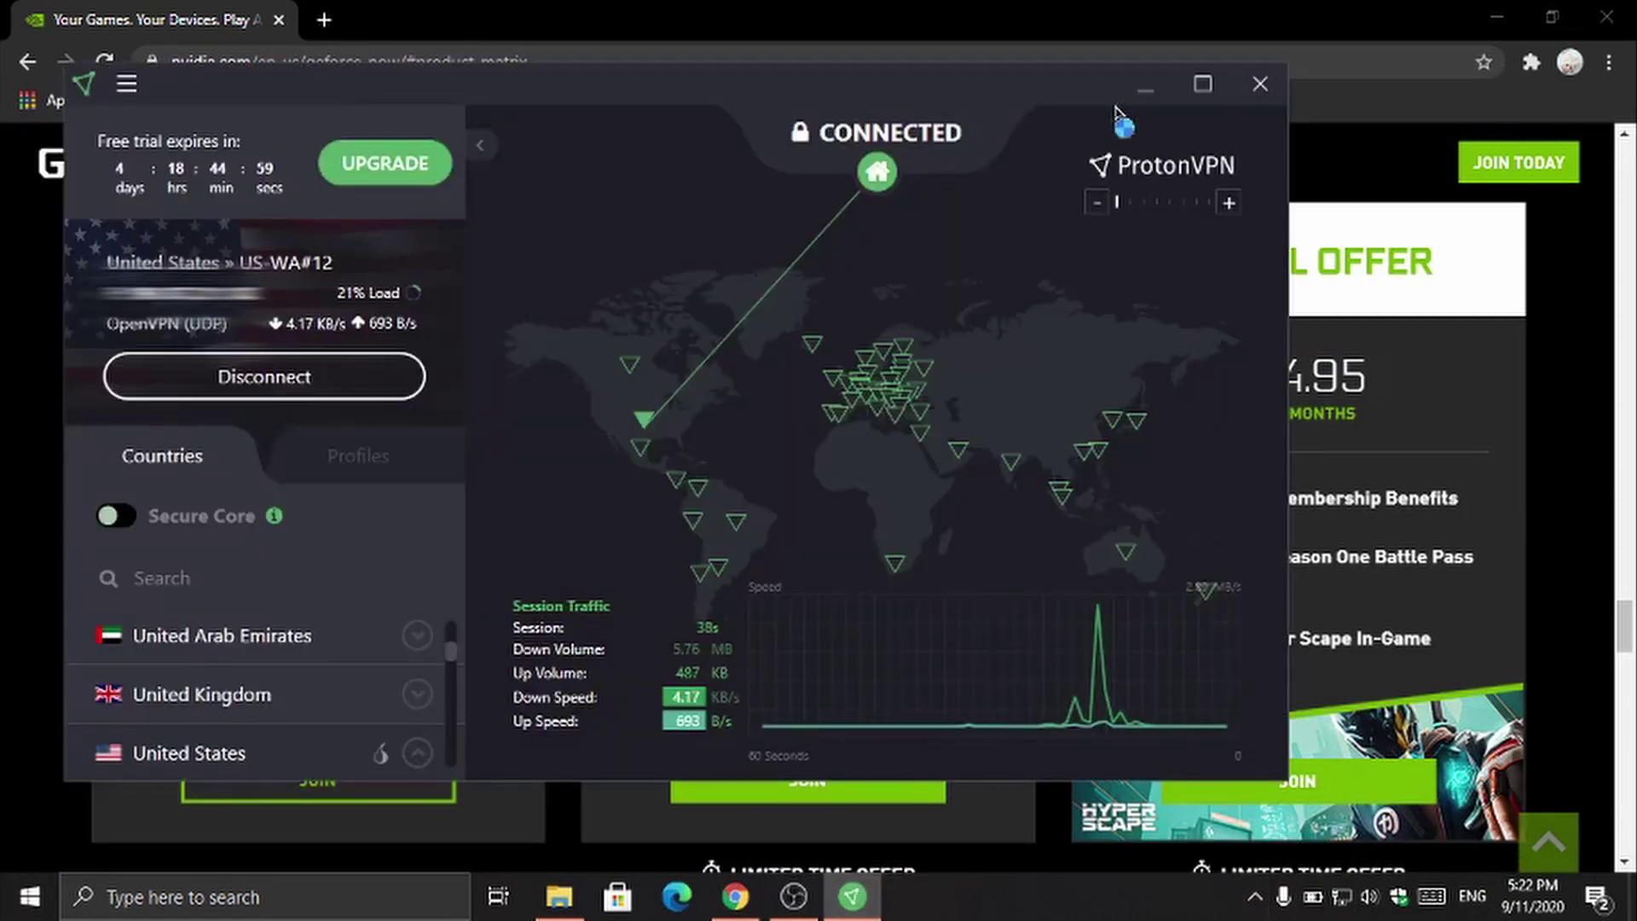
{"action": "left_click", "coordinate": [1145, 88]}
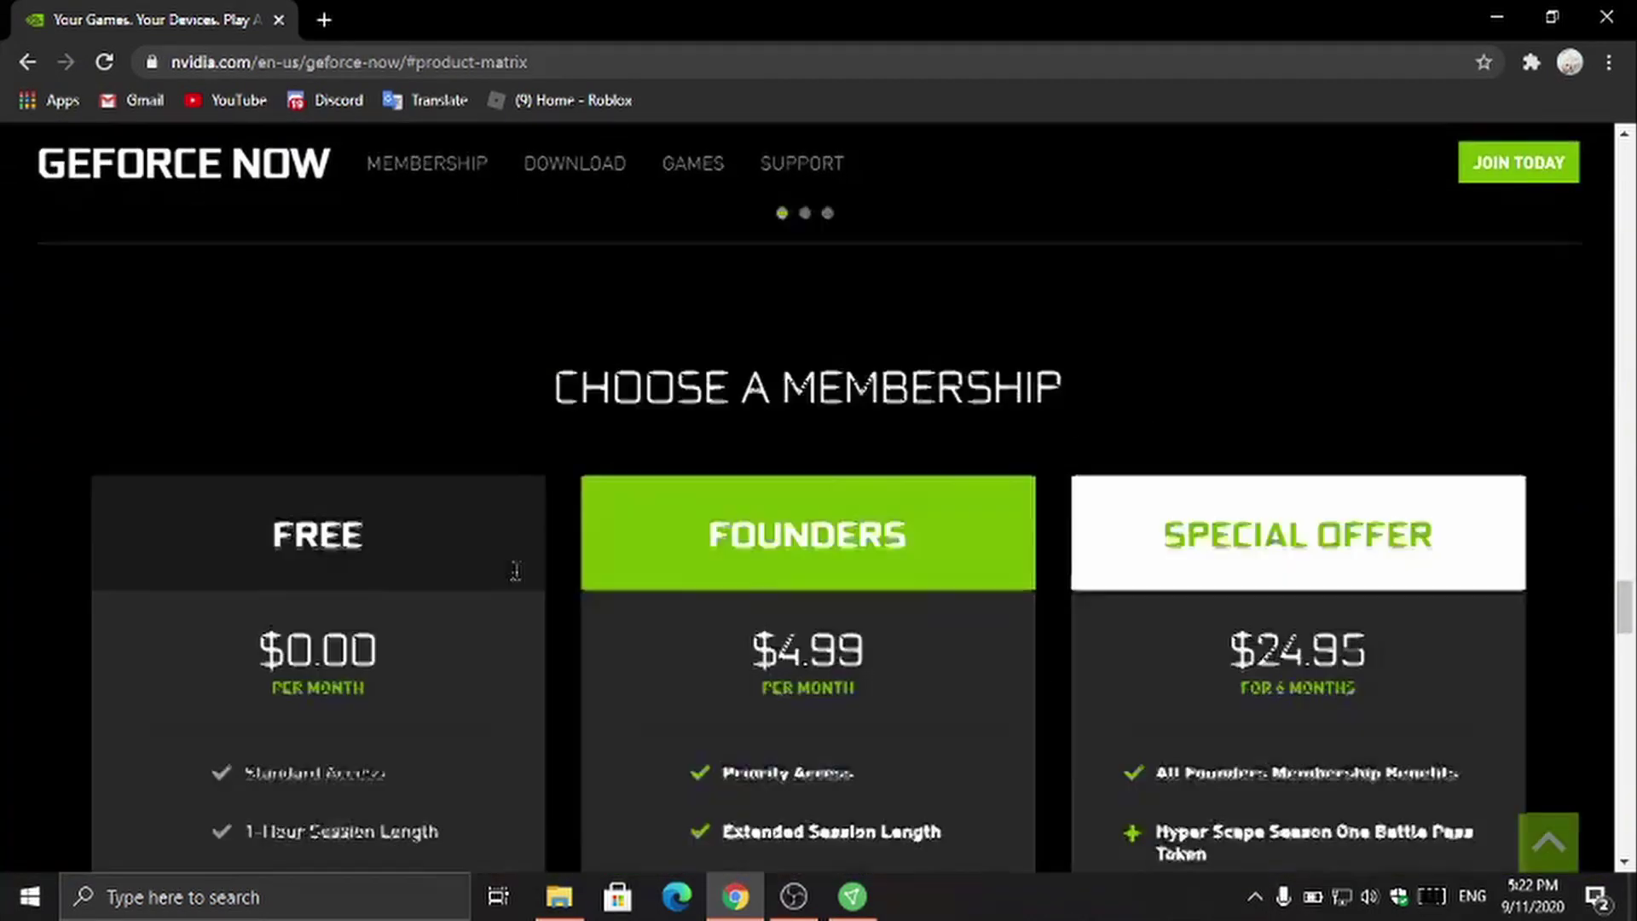
{"action": "scroll", "coordinate": [495, 559], "scroll_direction": "down", "scroll_amount": 8}
{"action": "scroll", "coordinate": [468, 548], "scroll_direction": "up", "scroll_amount": 5}
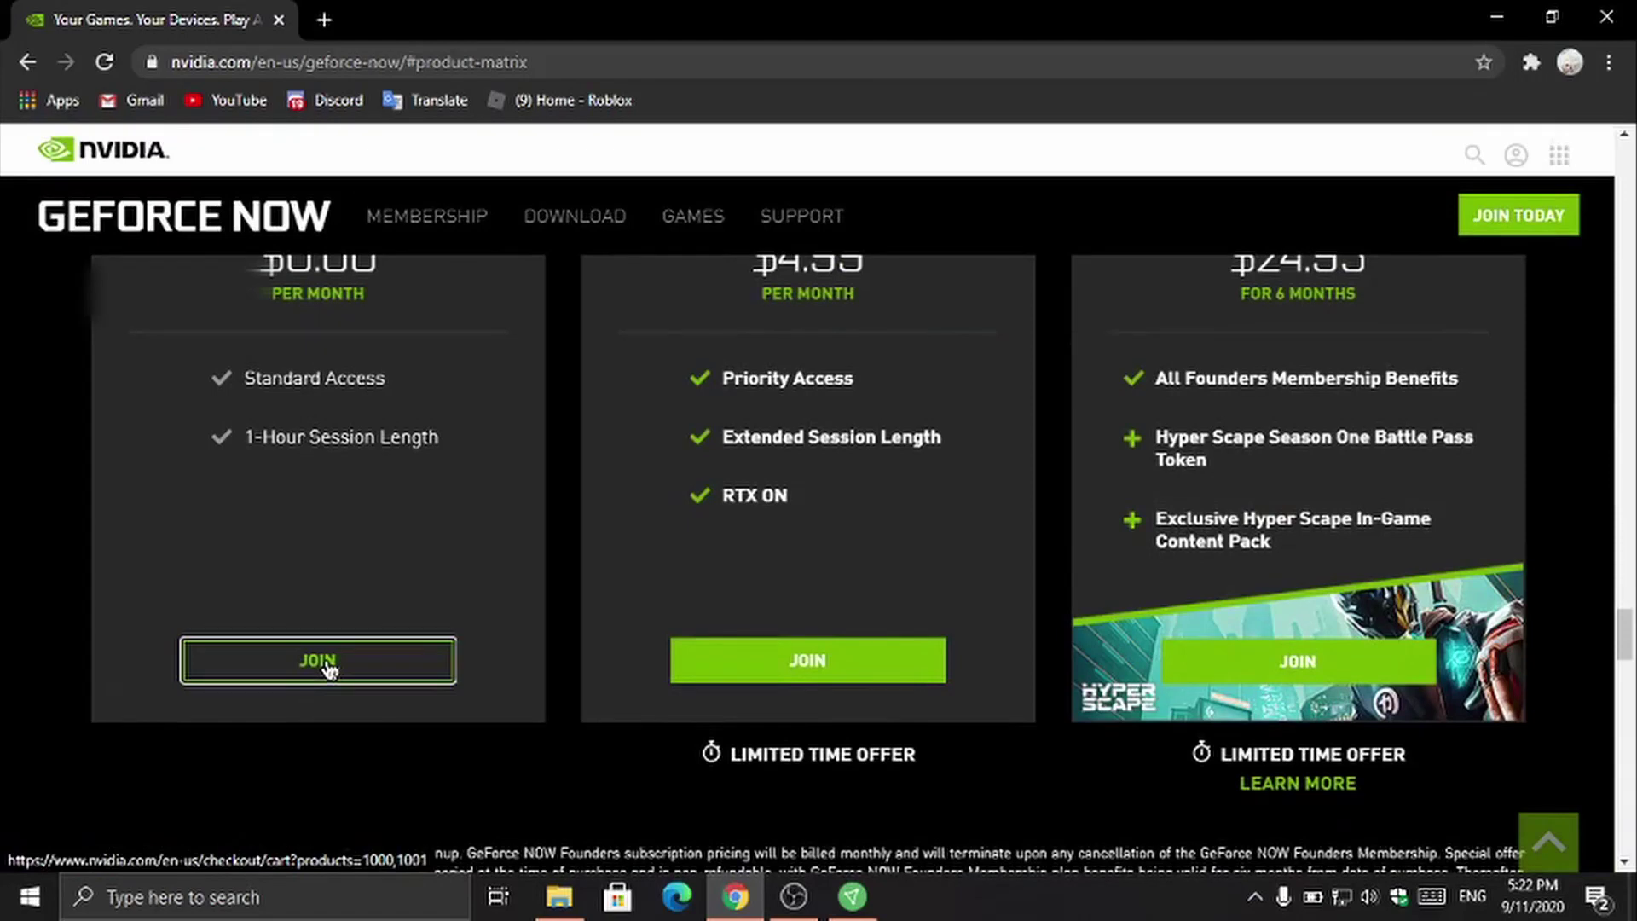
Join the Free $0.00 tier and review the account page confirming the Free membership
{"action": "left_click", "coordinate": [328, 663]}
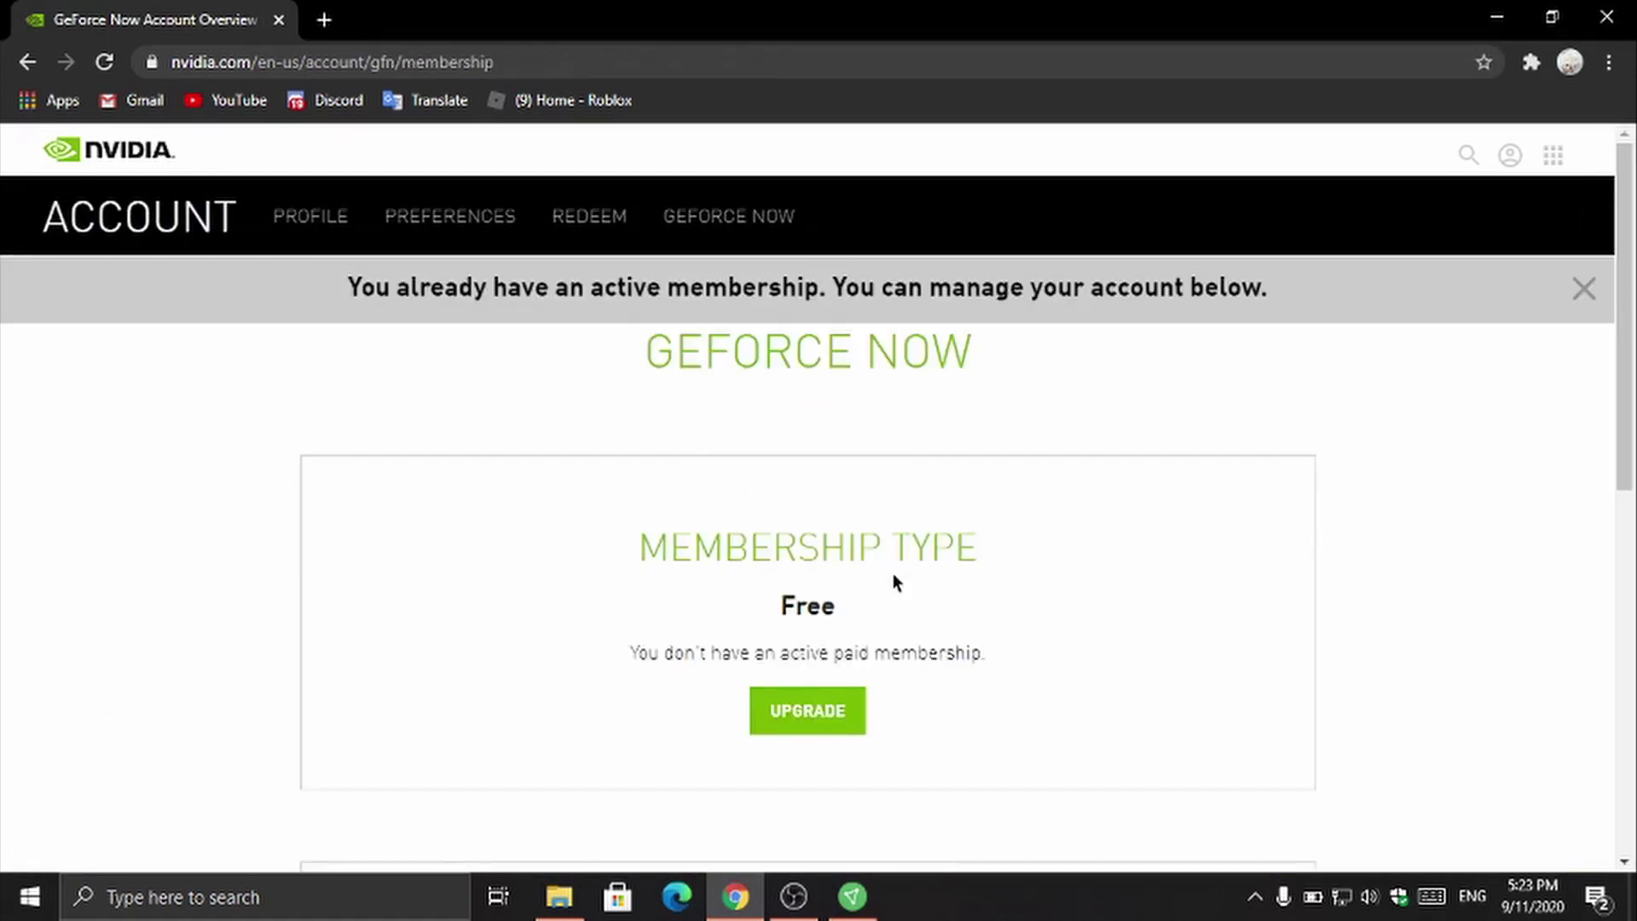
{"action": "scroll", "coordinate": [947, 571], "scroll_direction": "down", "scroll_amount": 4}
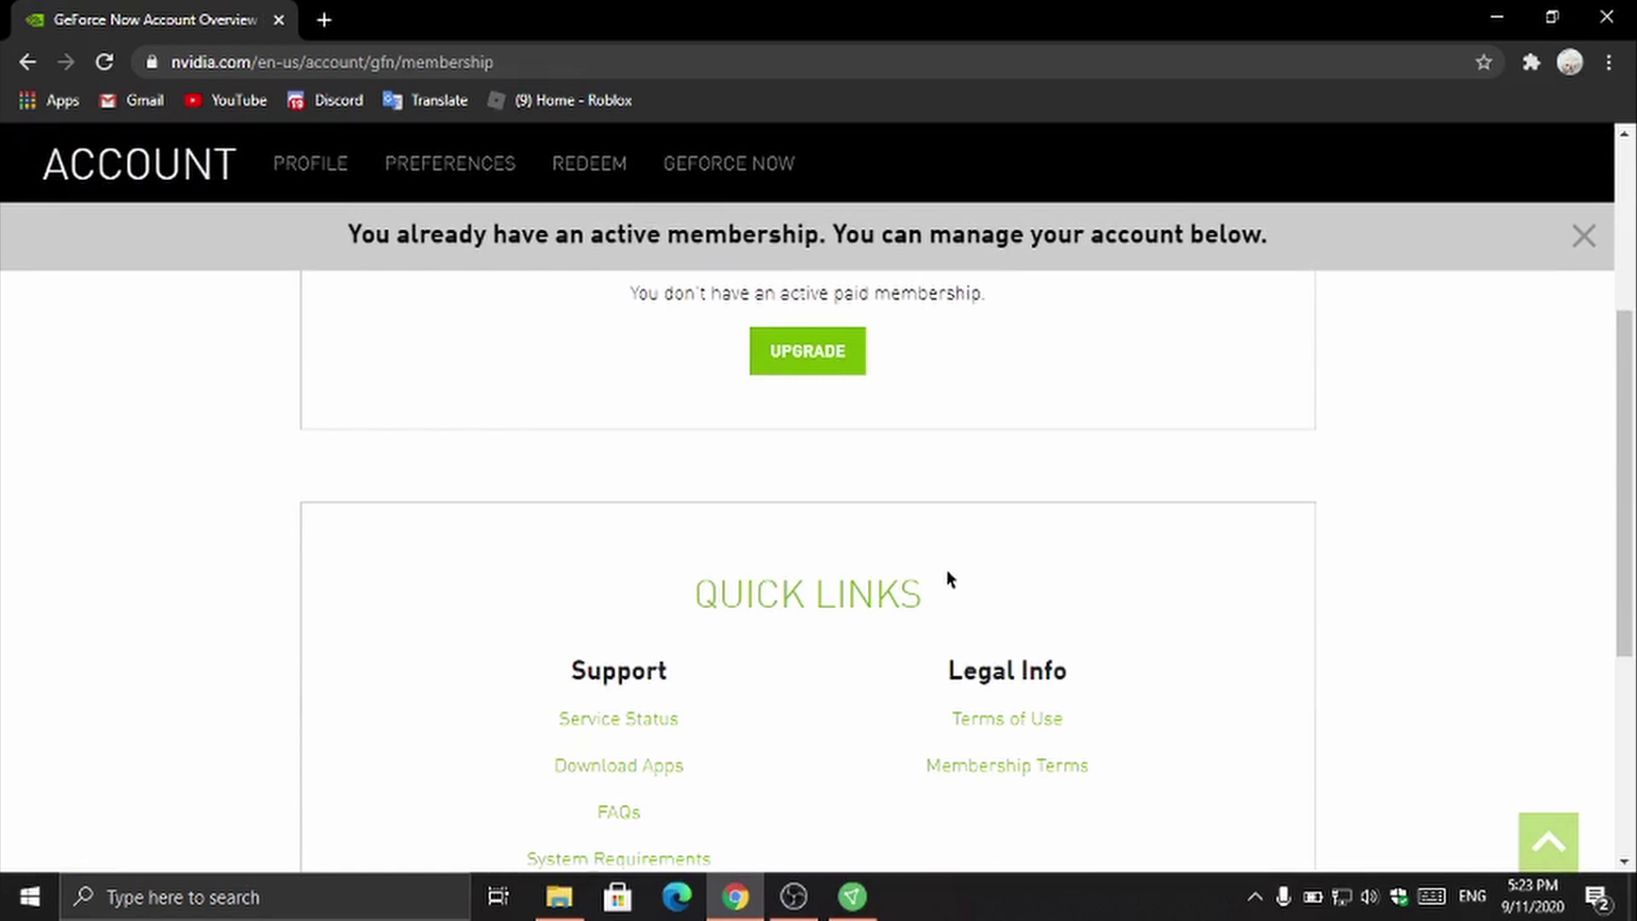
{"action": "scroll", "coordinate": [946, 577], "scroll_direction": "down", "scroll_amount": 4}
{"action": "scroll", "coordinate": [942, 562], "scroll_direction": "up", "scroll_amount": 8}
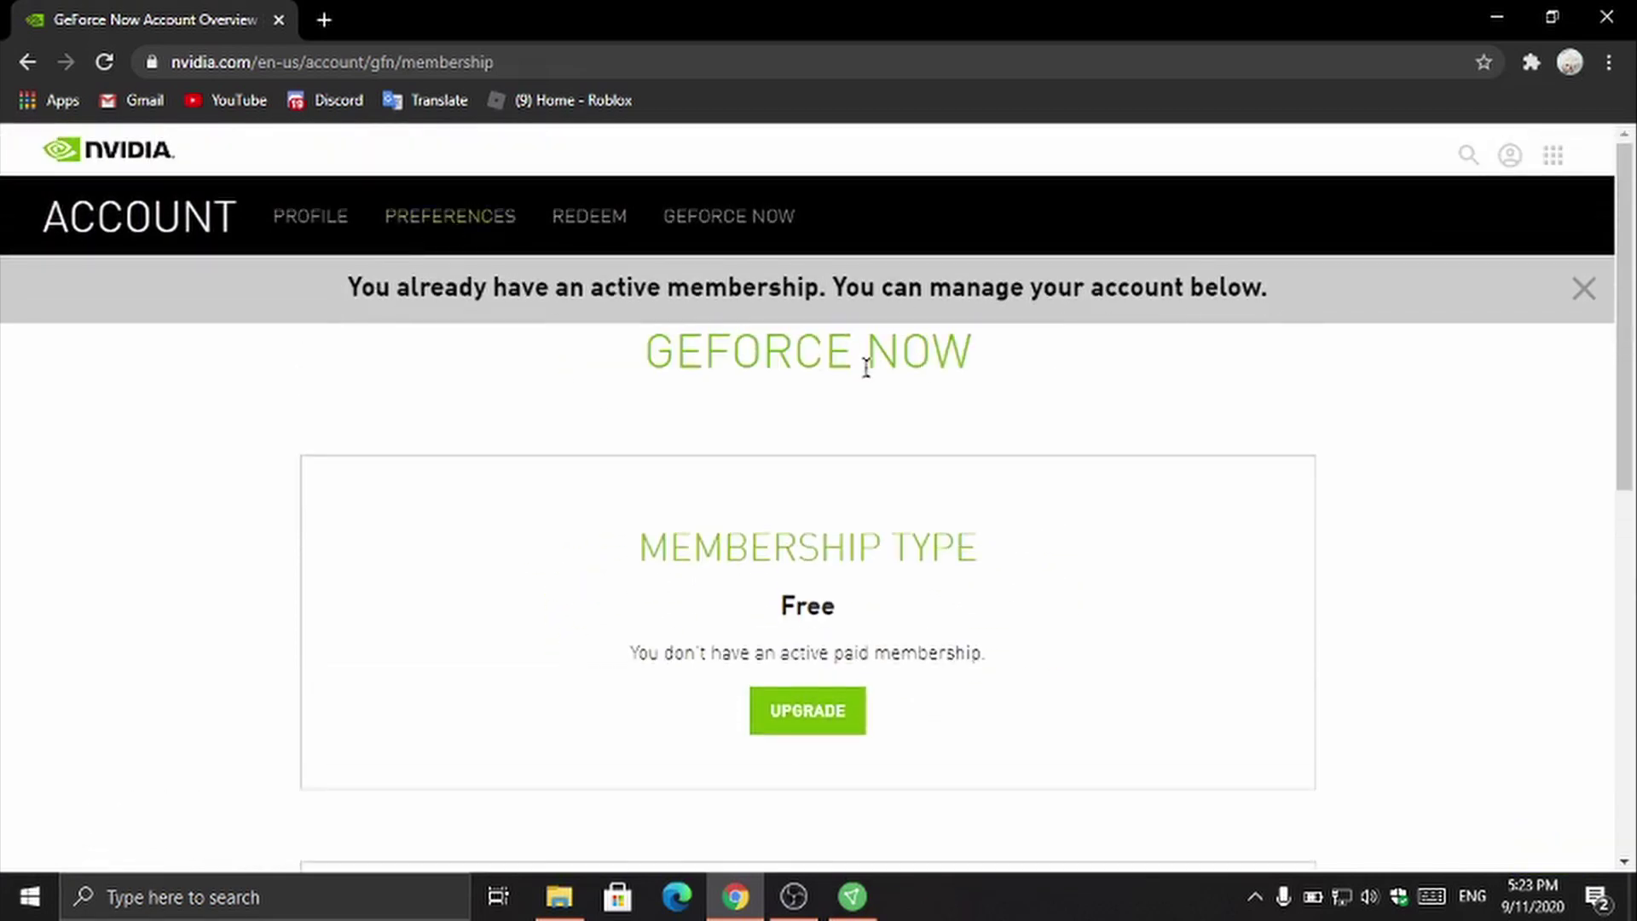
{"action": "scroll", "coordinate": [779, 445], "scroll_direction": "down", "scroll_amount": 4}
{"action": "scroll", "coordinate": [1126, 566], "scroll_direction": "up", "scroll_amount": 3}
{"action": "scroll", "coordinate": [1089, 563], "scroll_direction": "down", "scroll_amount": 5}
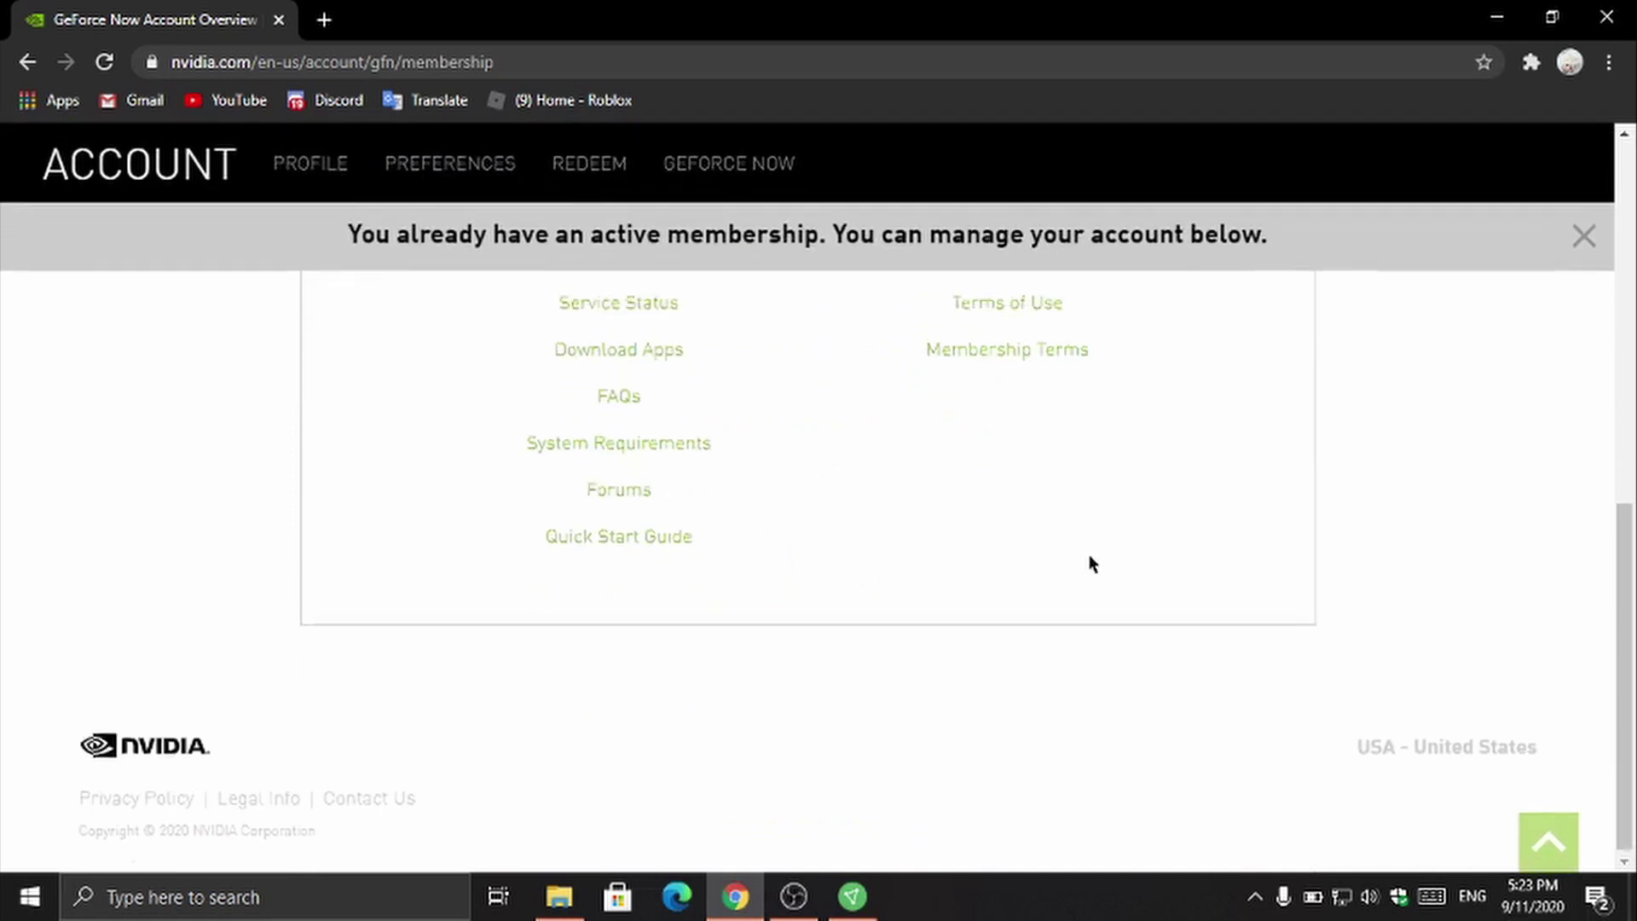
{"action": "scroll", "coordinate": [1088, 563], "scroll_direction": "up", "scroll_amount": 10}
Look at the GeForceNOW-release.exe installer in Downloads, leaving it unselected
{"action": "left_click", "coordinate": [559, 895]}
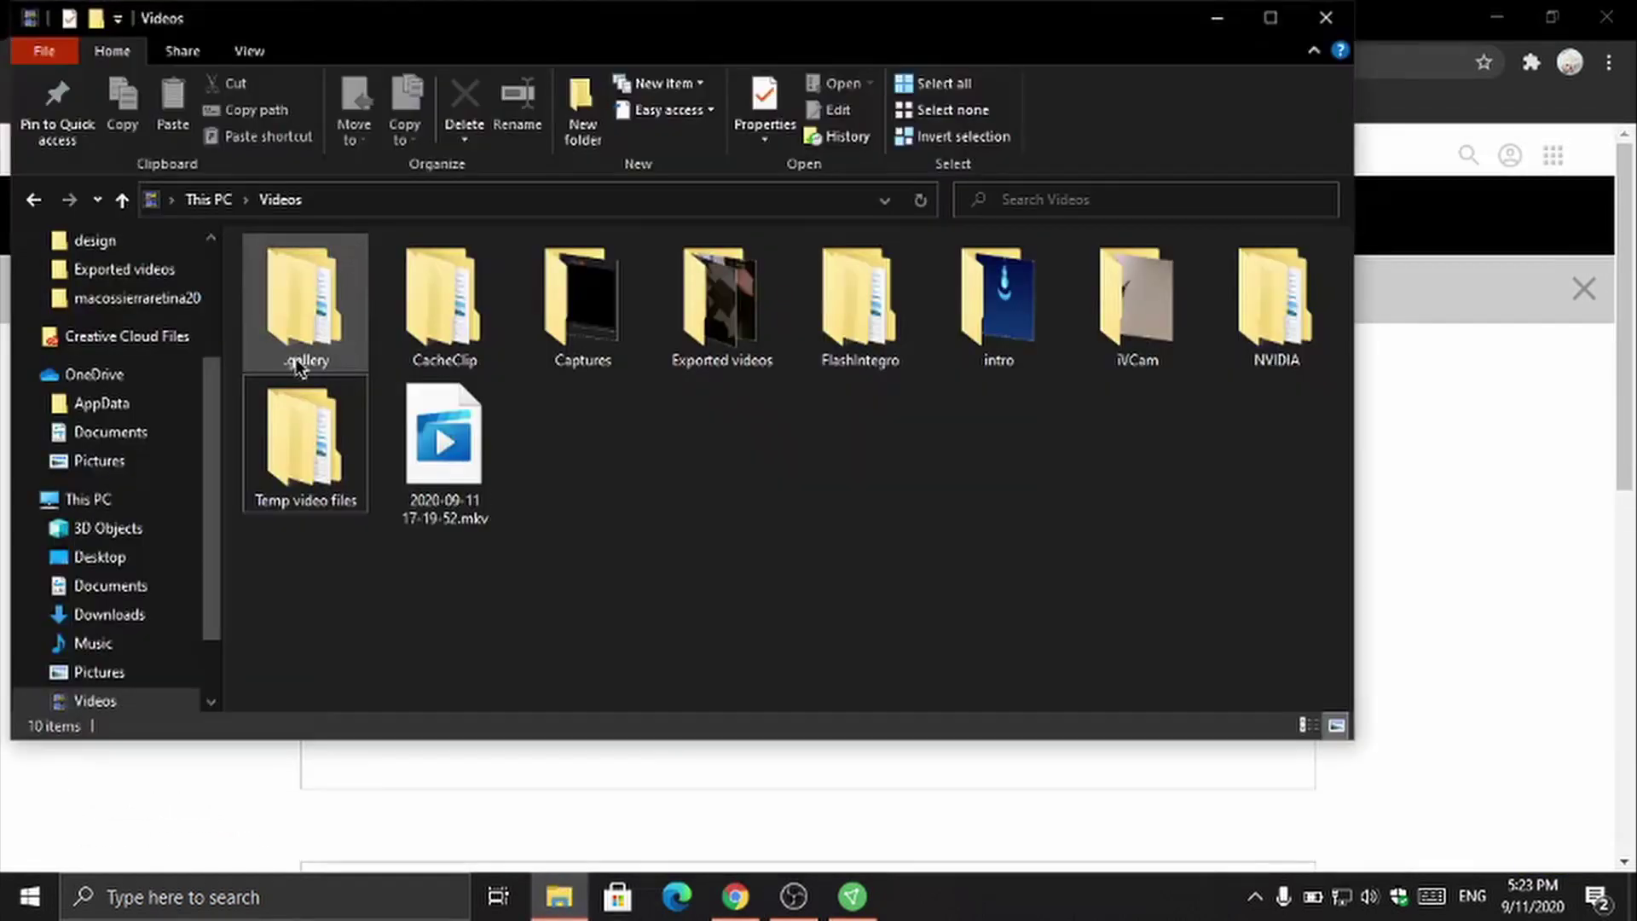
{"action": "scroll", "coordinate": [111, 601], "scroll_direction": "down", "scroll_amount": 1}
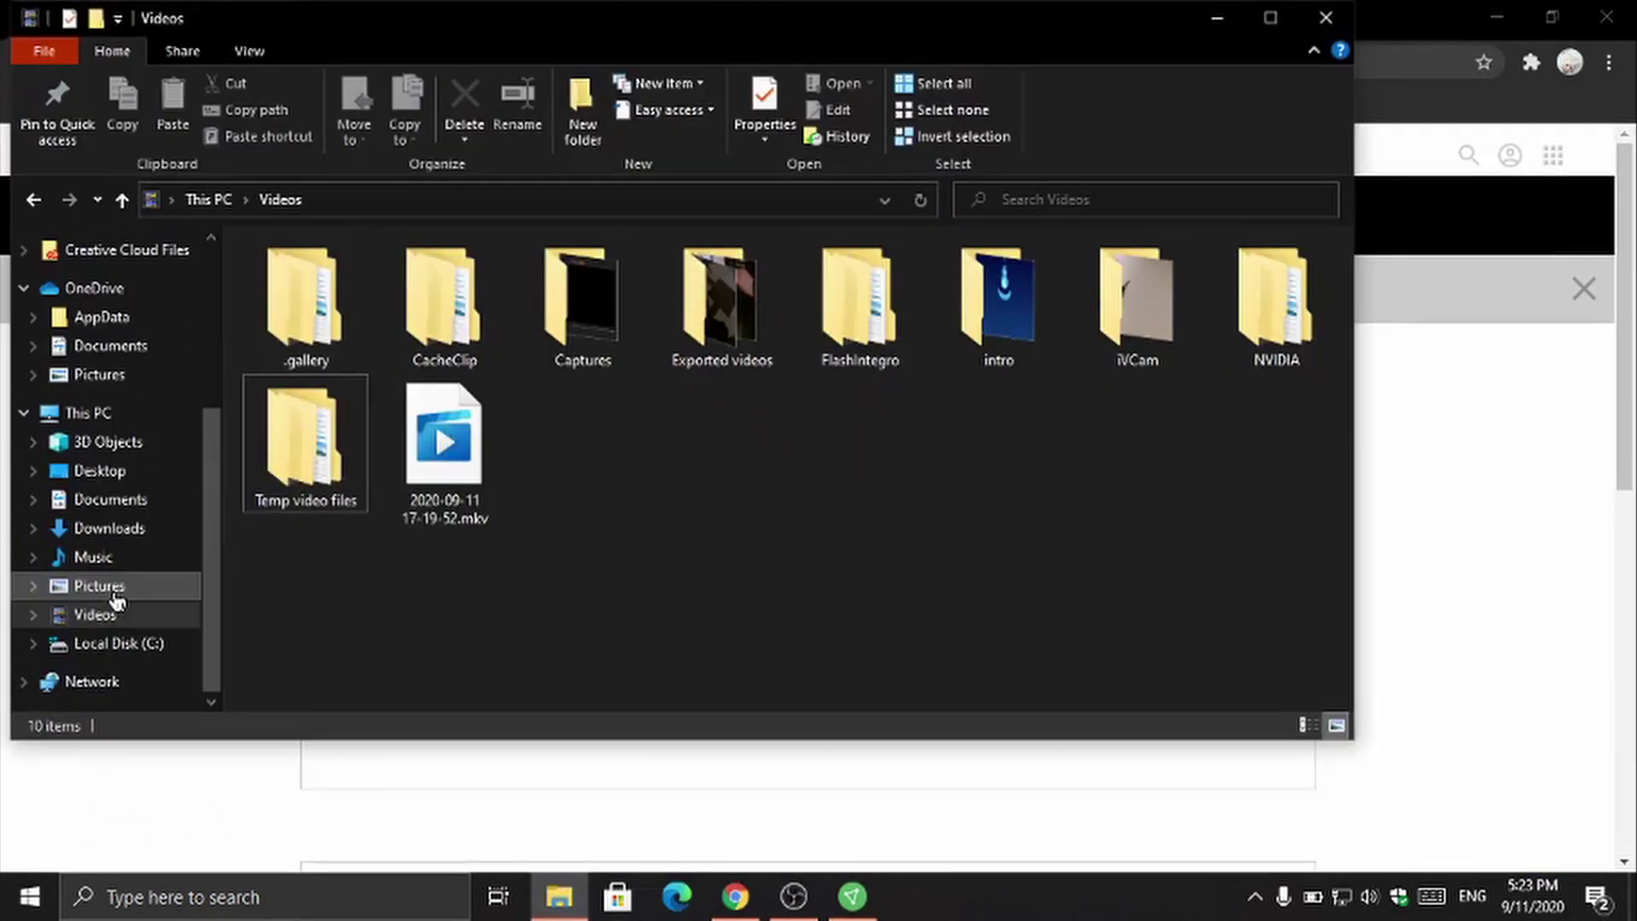
{"action": "left_click", "coordinate": [106, 529]}
{"action": "scroll", "coordinate": [416, 416], "scroll_direction": "down", "scroll_amount": 2}
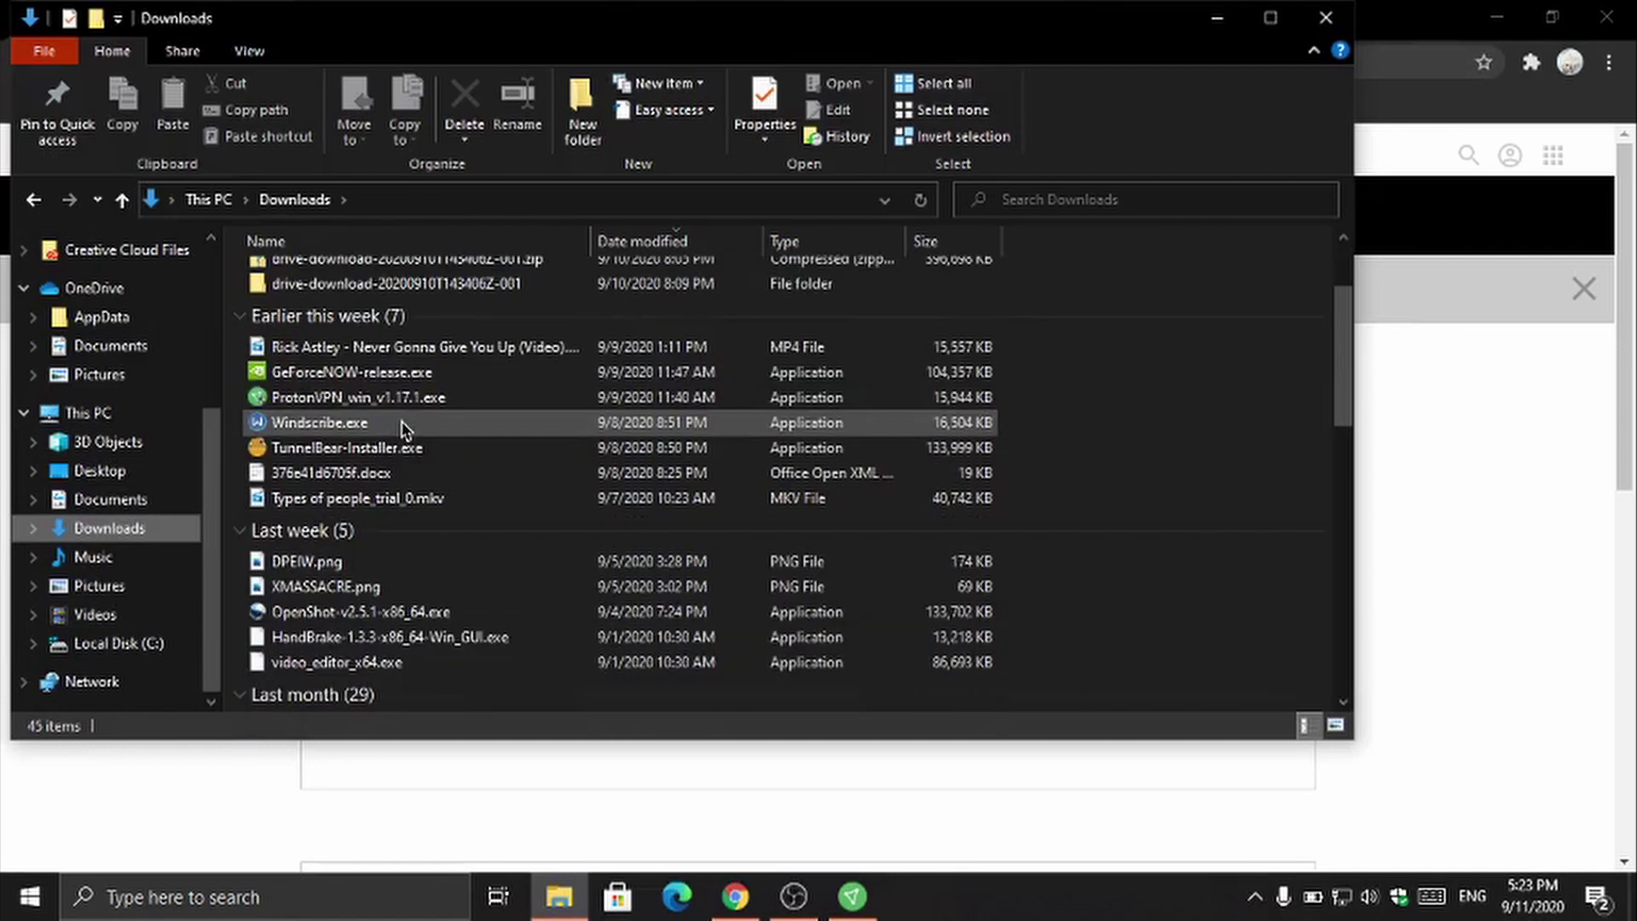
{"action": "left_click", "coordinate": [384, 373]}
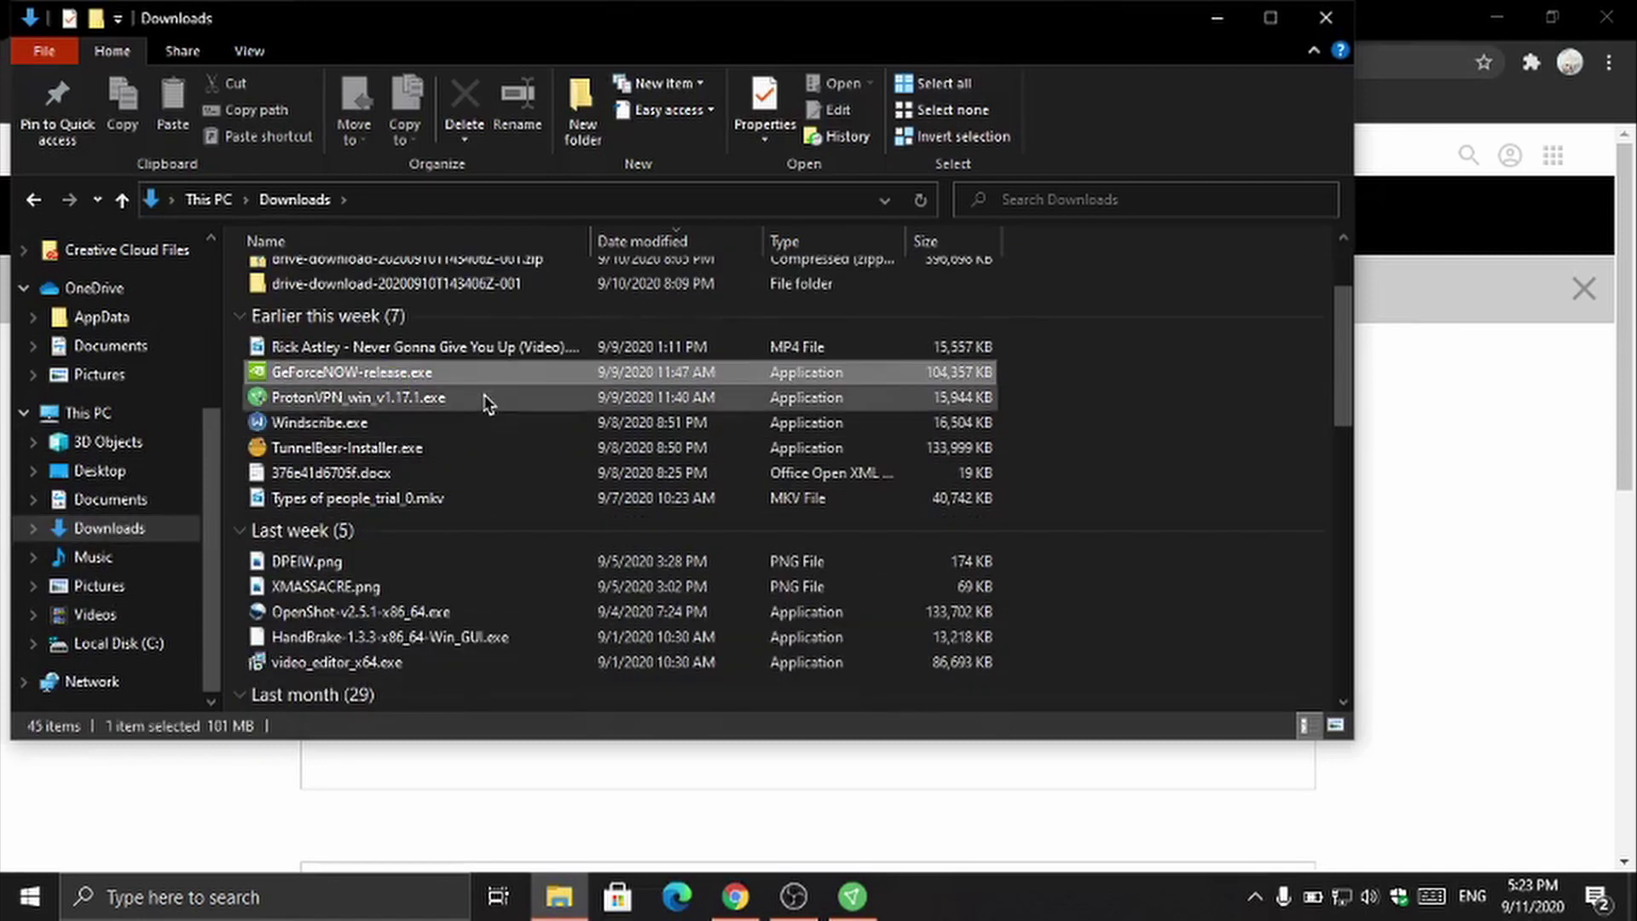
{"action": "left_click", "coordinate": [1157, 402]}
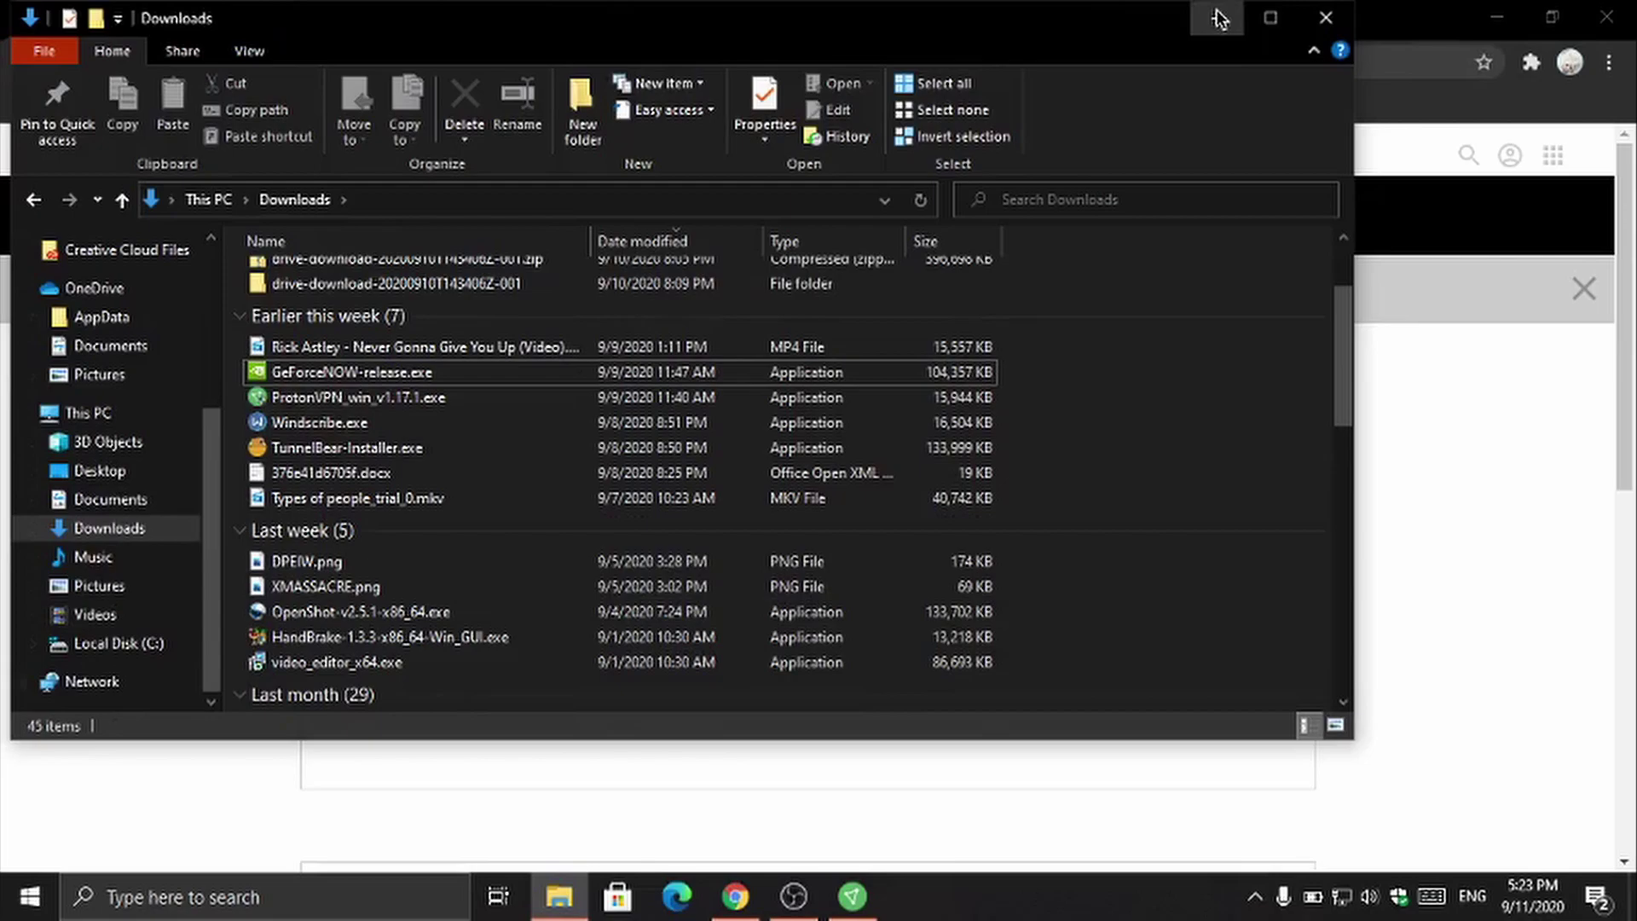
Minimize Explorer and Chrome and launch the GeForce NOW desktop shortcut
{"action": "left_click", "coordinate": [1215, 15]}
{"action": "left_click", "coordinate": [1496, 16]}
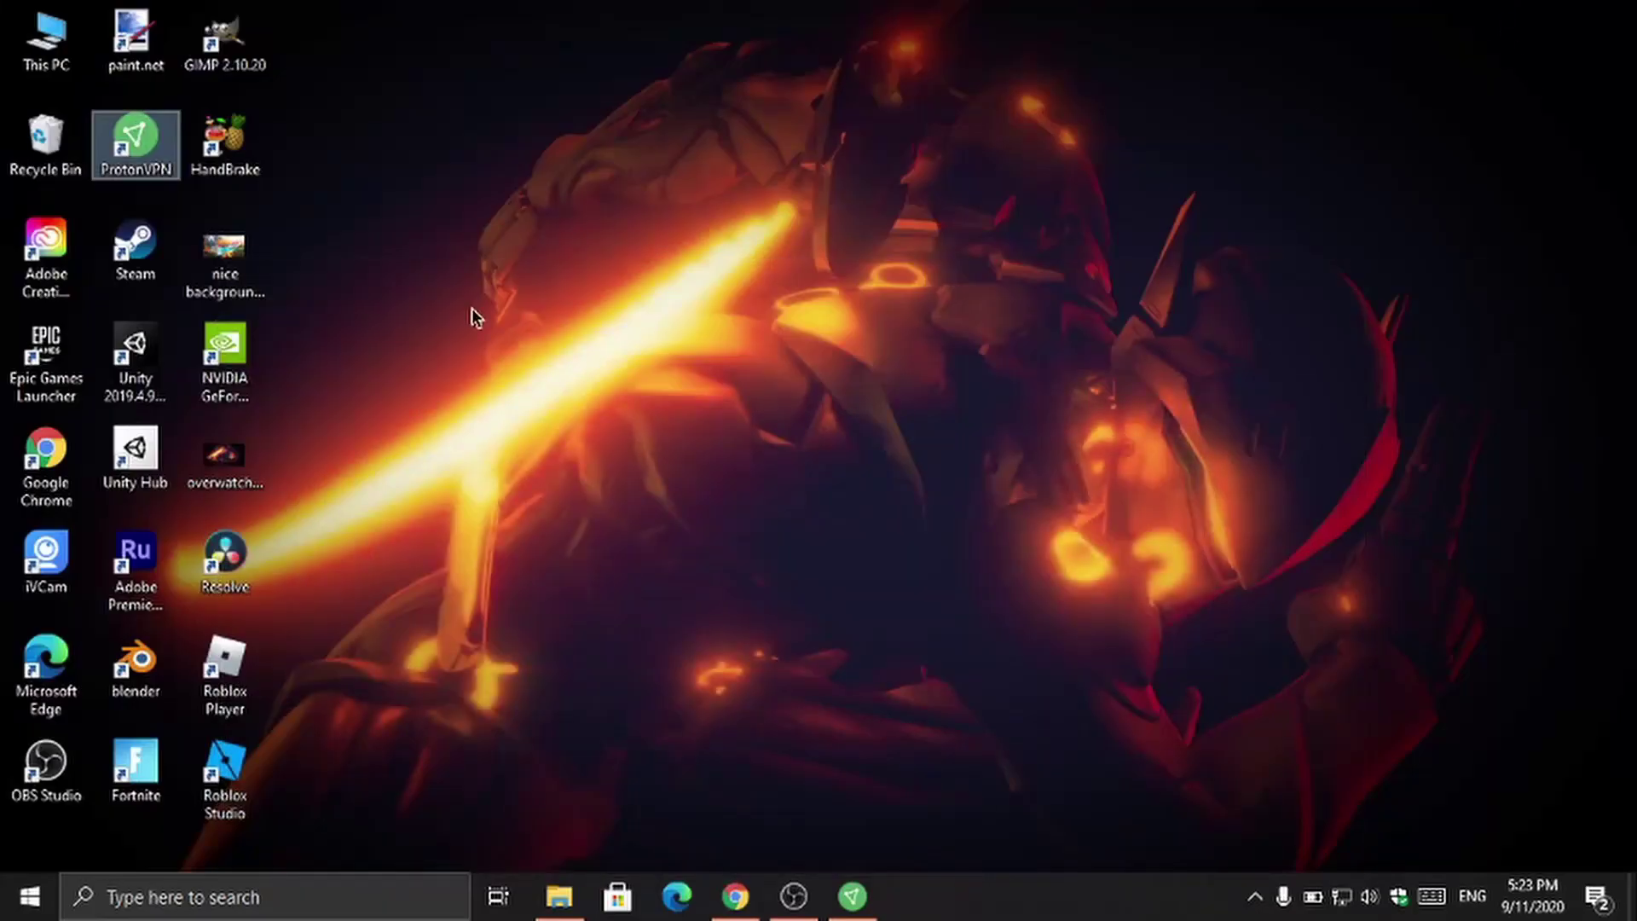
{"action": "left_click", "coordinate": [702, 297]}
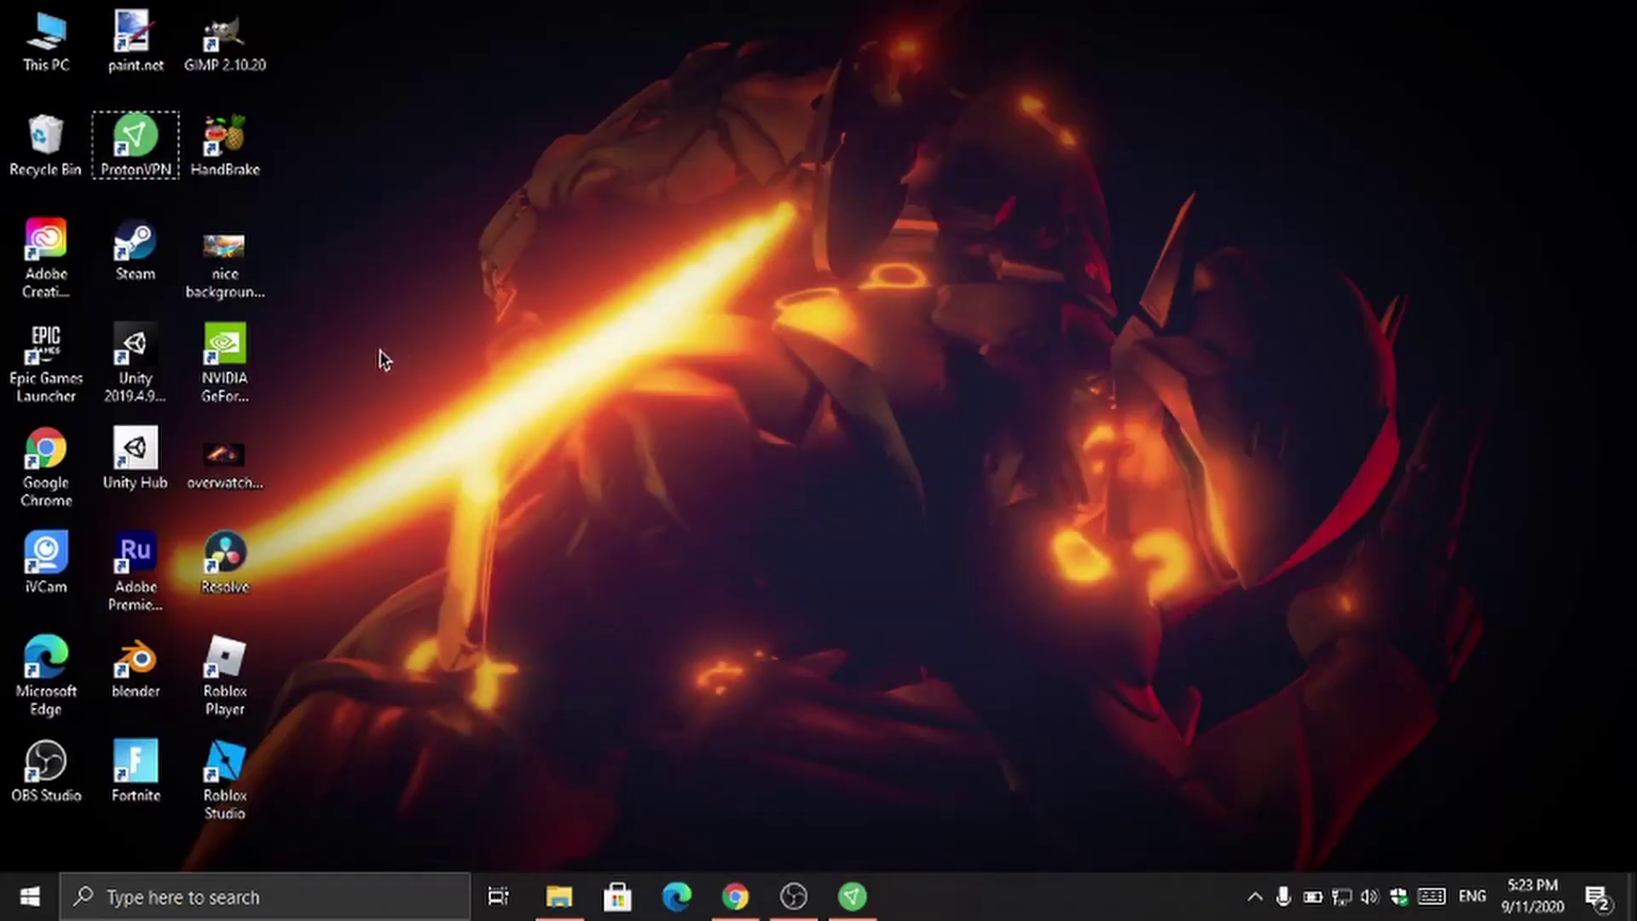
{"action": "left_click", "coordinate": [263, 365]}
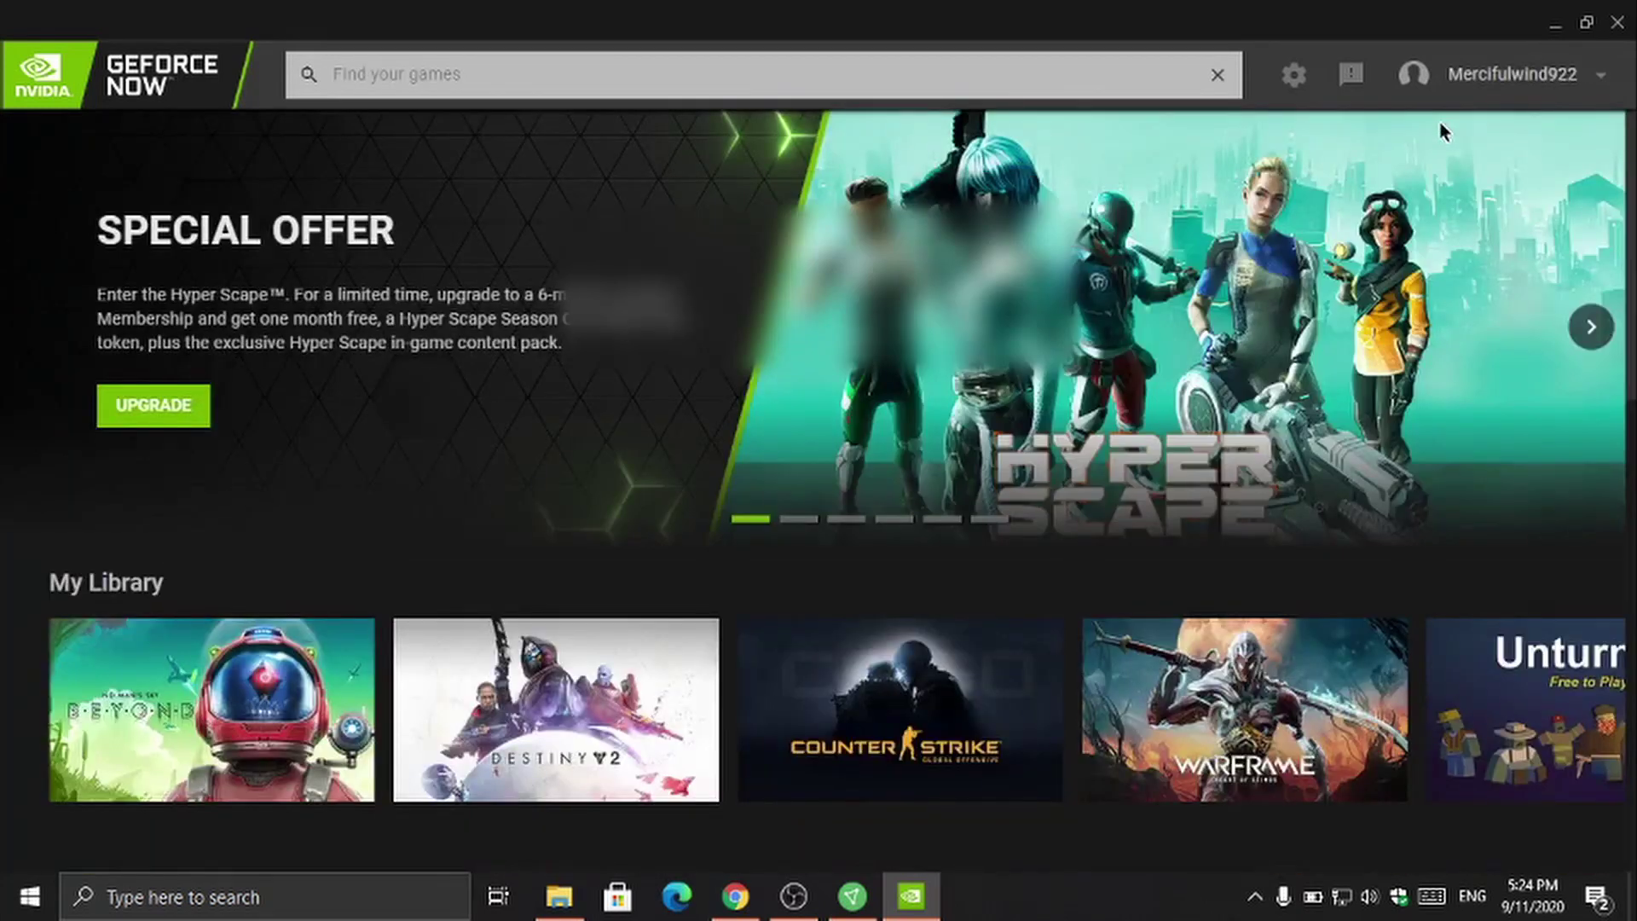
Scroll the GeForce NOW home page down to the Free-to-Play row
{"action": "scroll", "coordinate": [1010, 639], "scroll_direction": "down", "scroll_amount": 4}
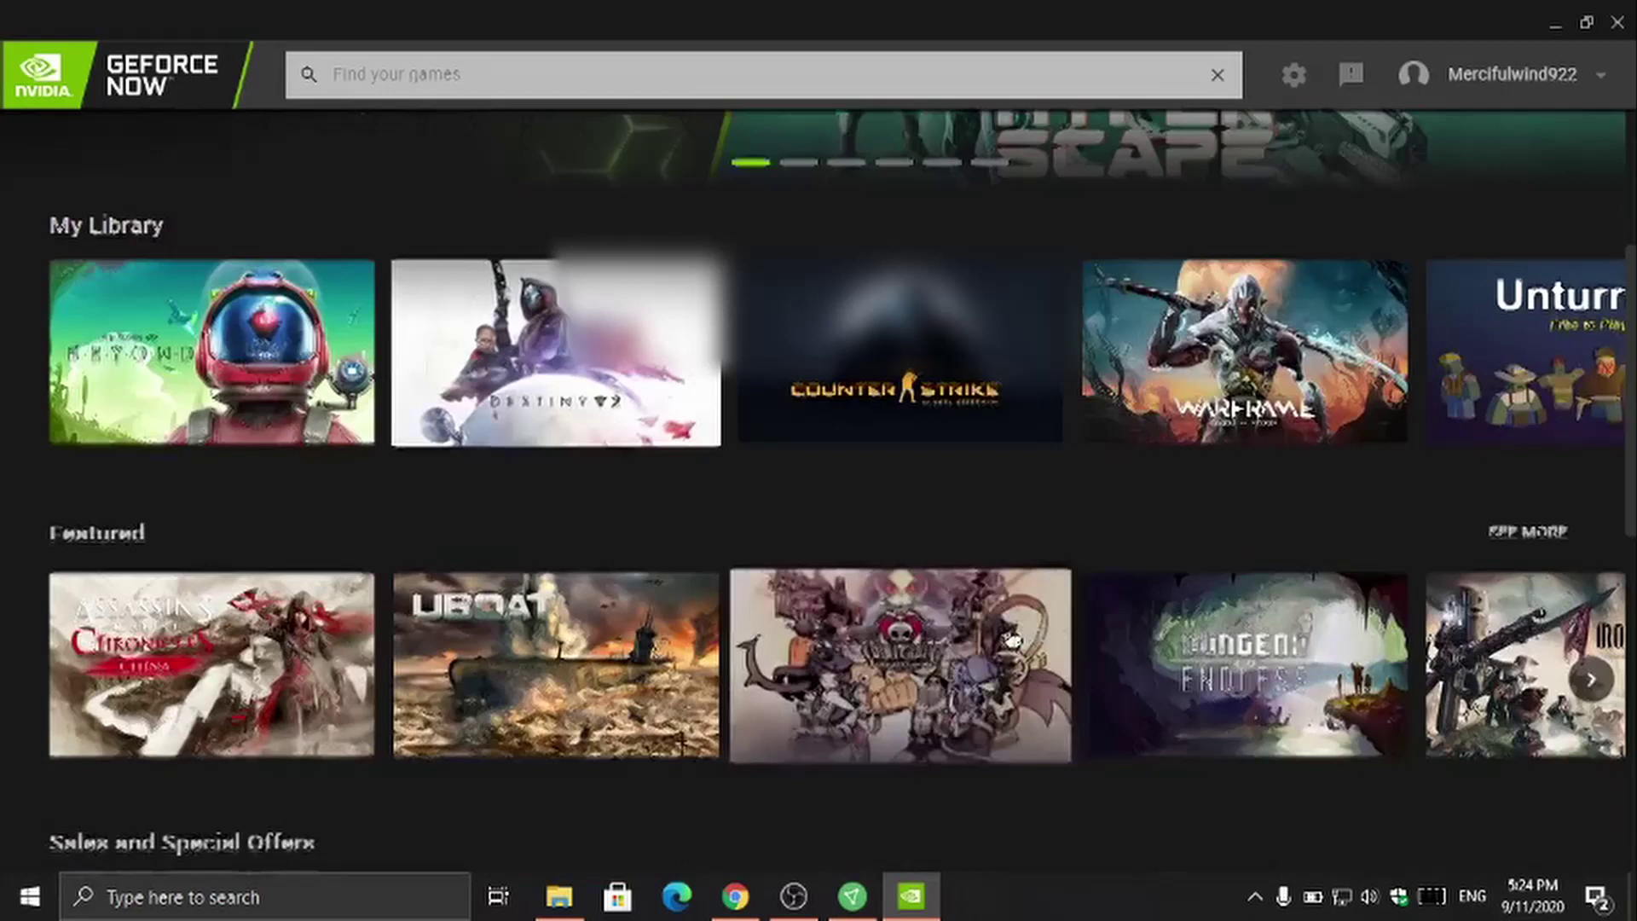
{"action": "mouse_move", "coordinate": [625, 415]}
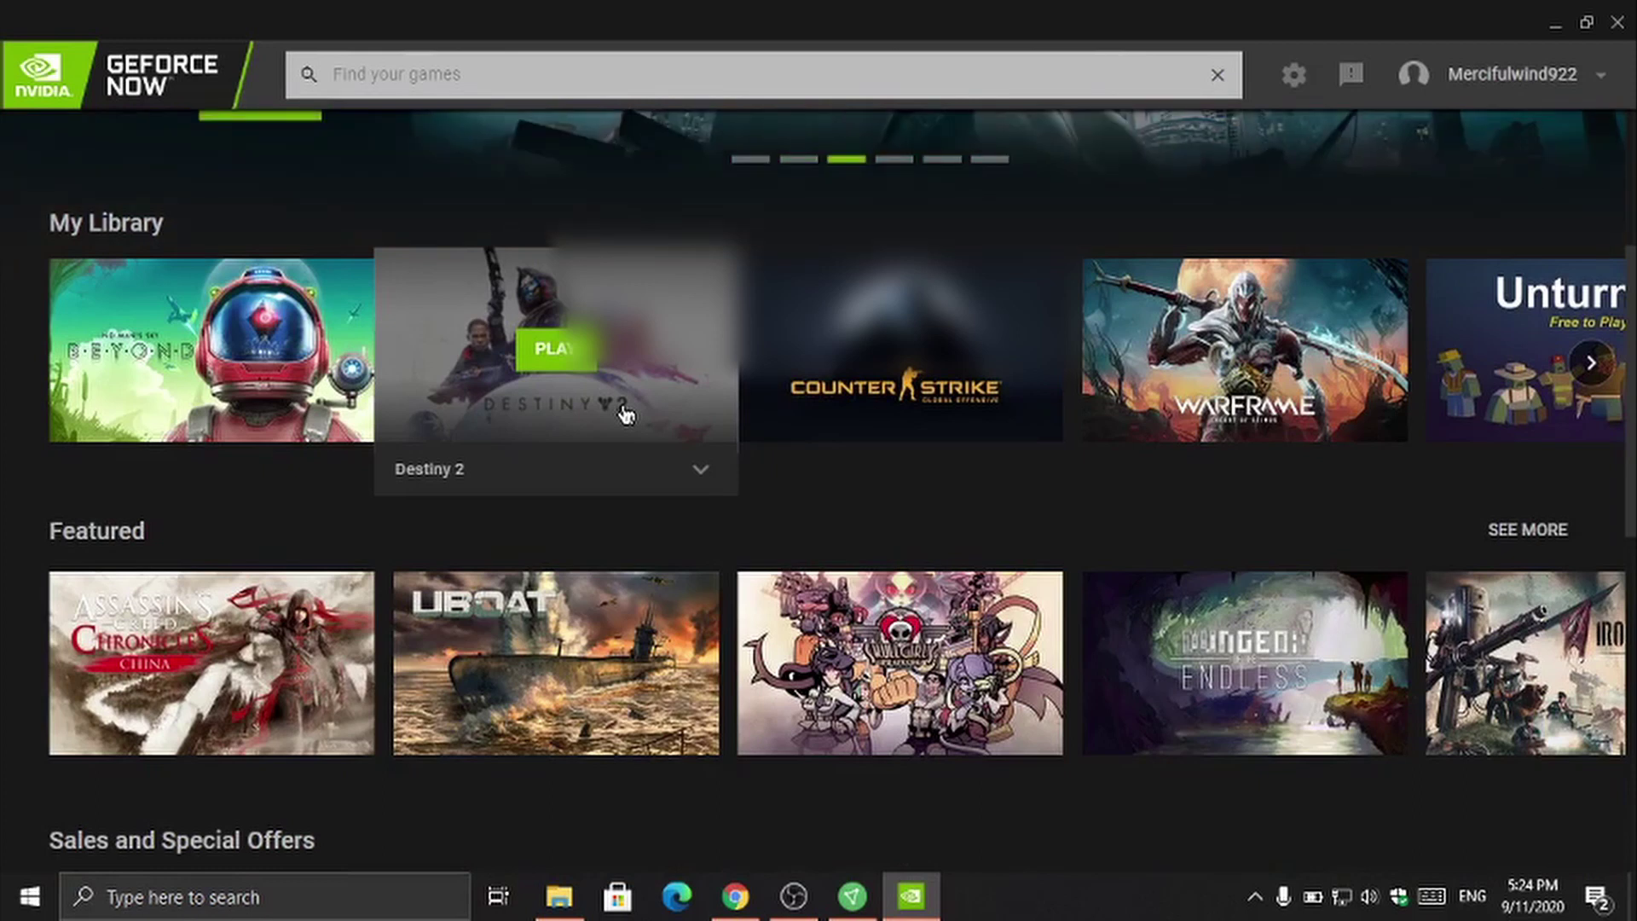
{"action": "scroll", "coordinate": [625, 415], "scroll_direction": "down", "scroll_amount": 4}
{"action": "mouse_move", "coordinate": [128, 573]}
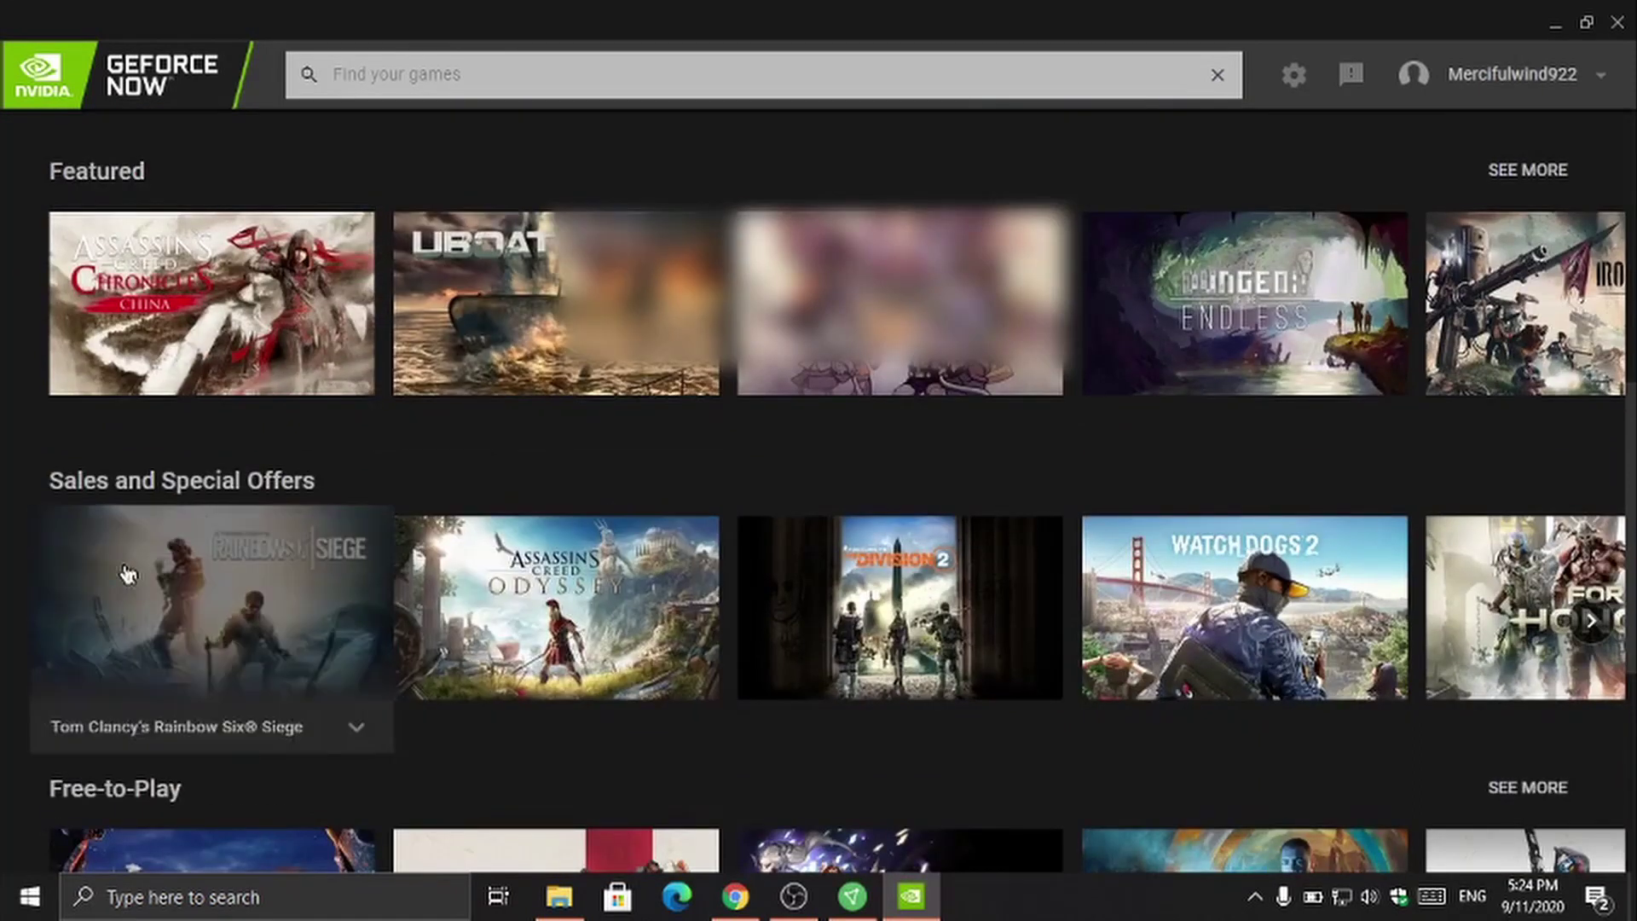
{"action": "scroll", "coordinate": [128, 574], "scroll_direction": "down", "scroll_amount": 3}
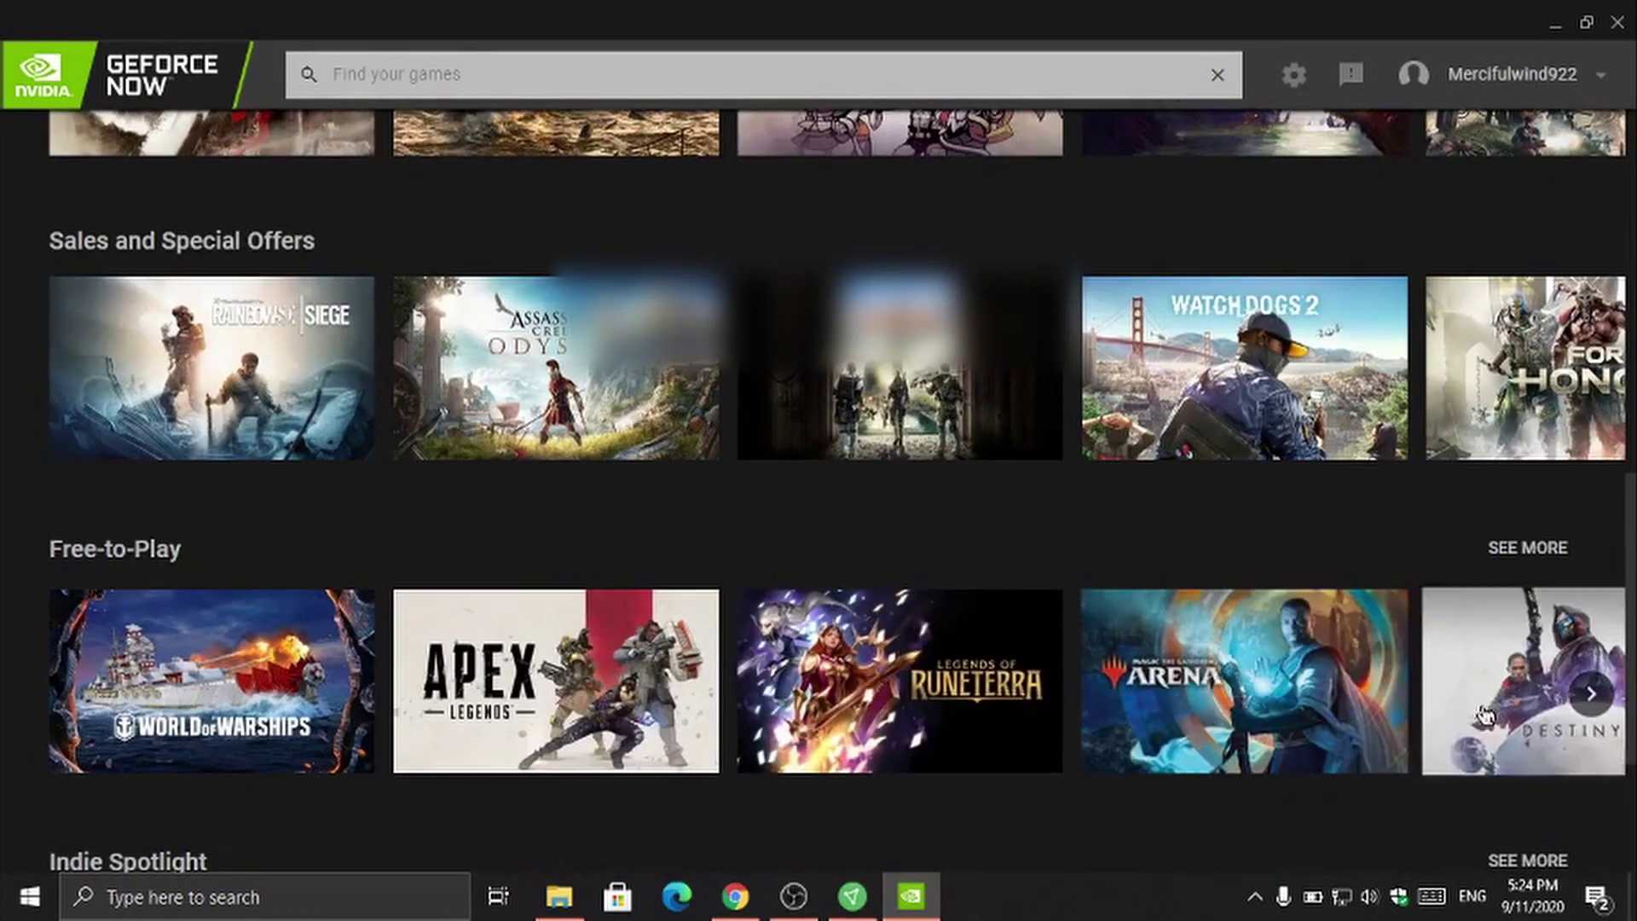
Page through the Free-to-Play carousel and open Apex Legends details
{"action": "left_click", "coordinate": [1591, 695]}
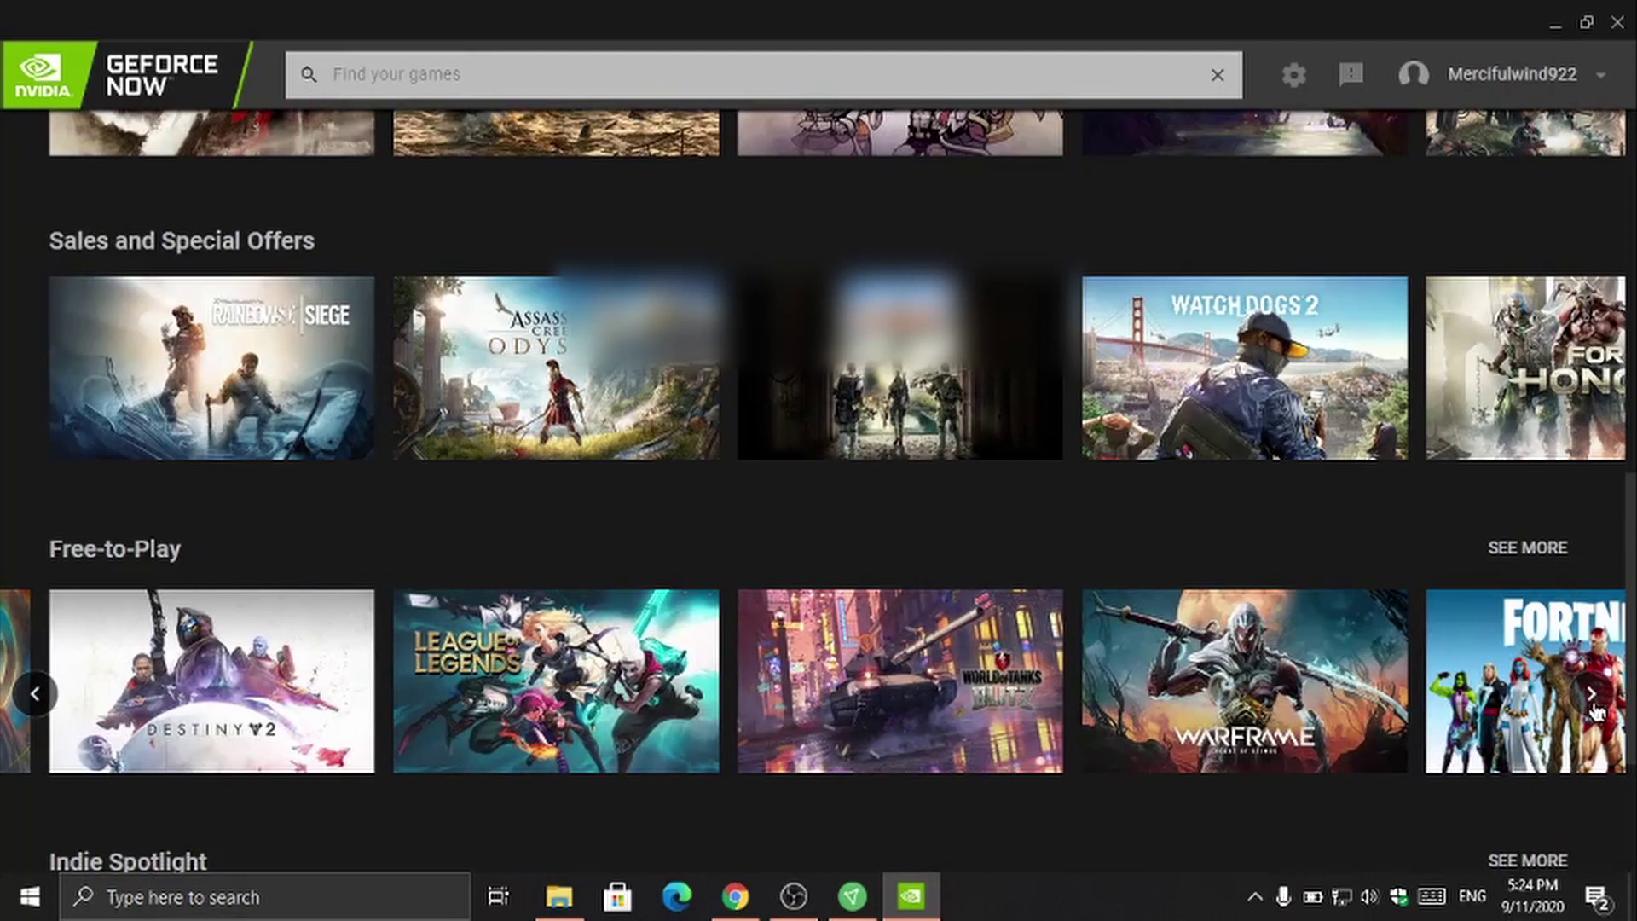
{"action": "left_click", "coordinate": [1591, 698]}
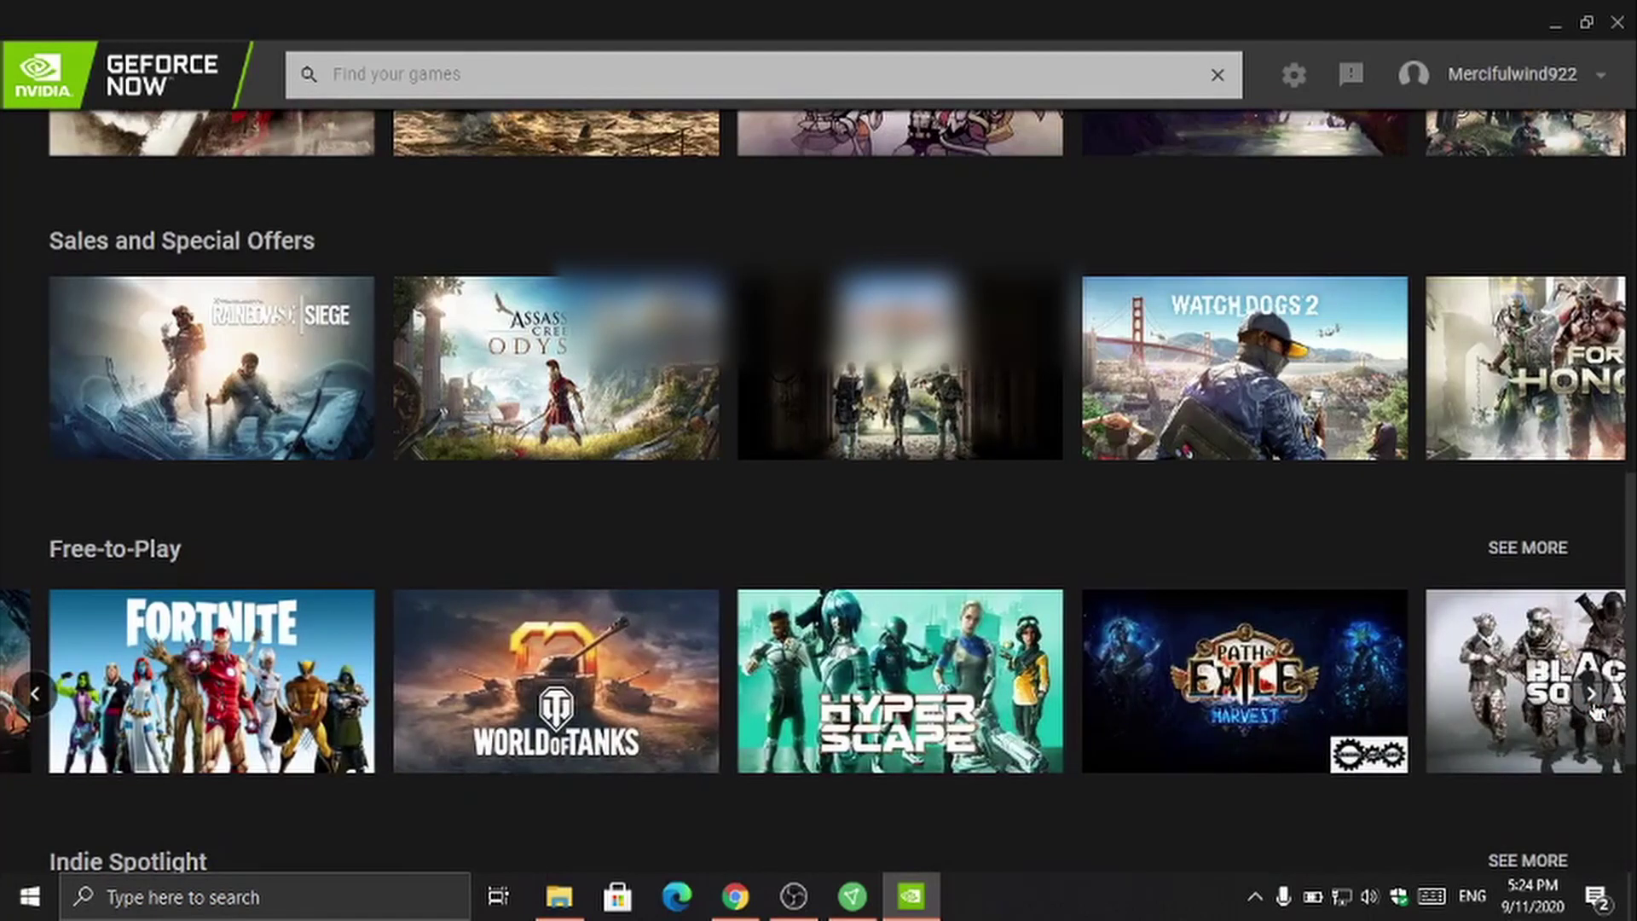
{"action": "left_click", "coordinate": [1591, 698]}
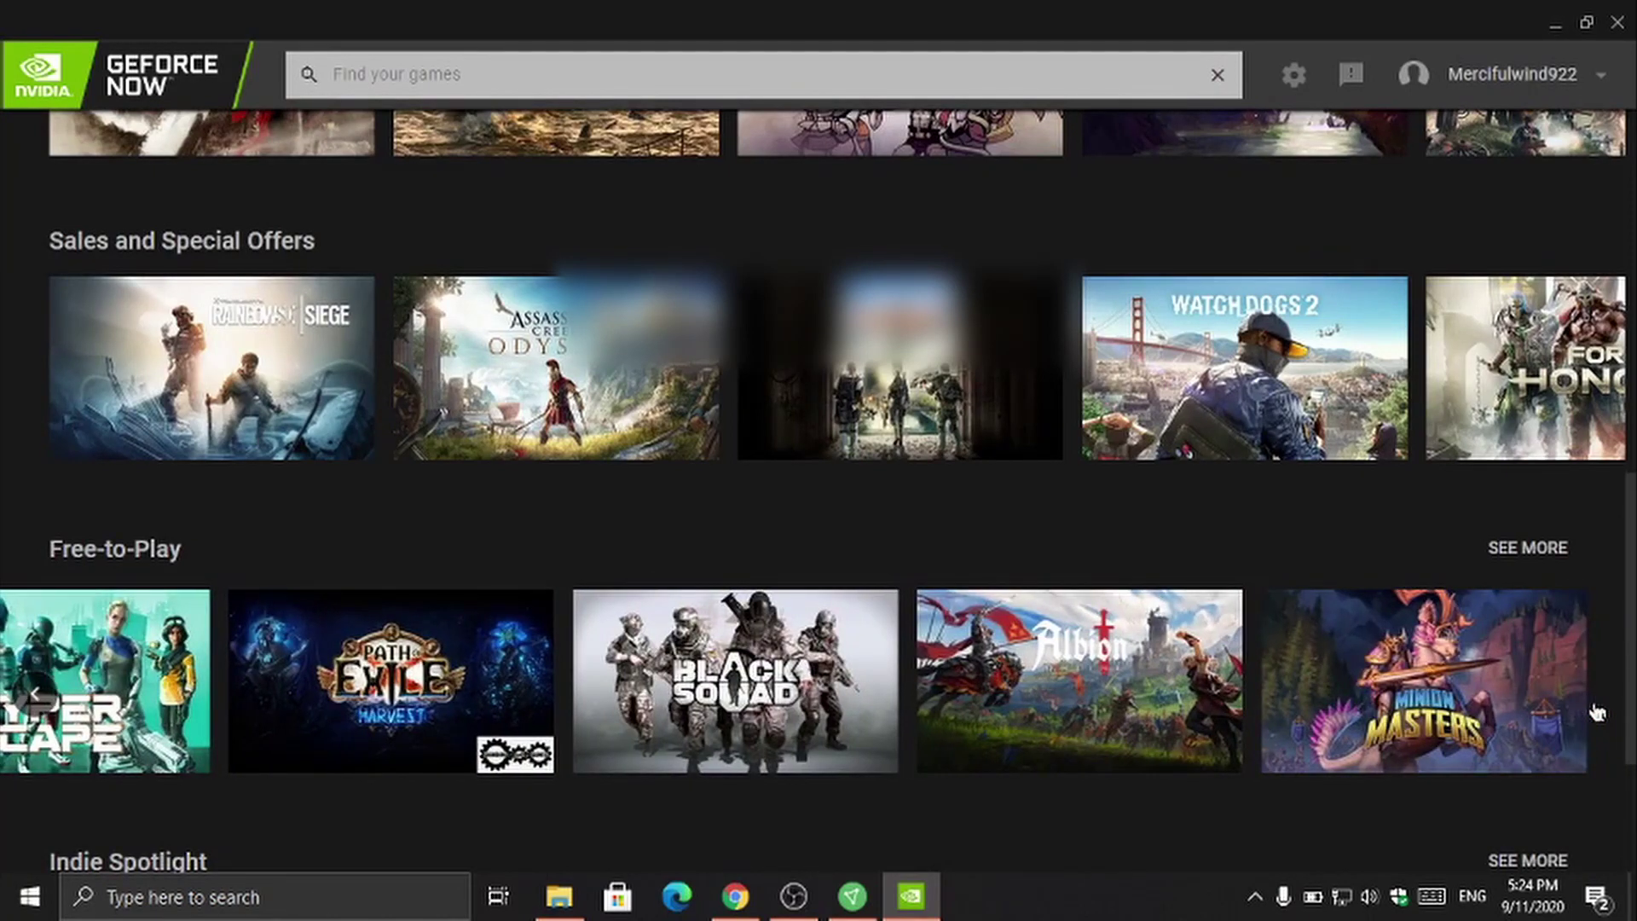
{"action": "left_click", "coordinate": [38, 706]}
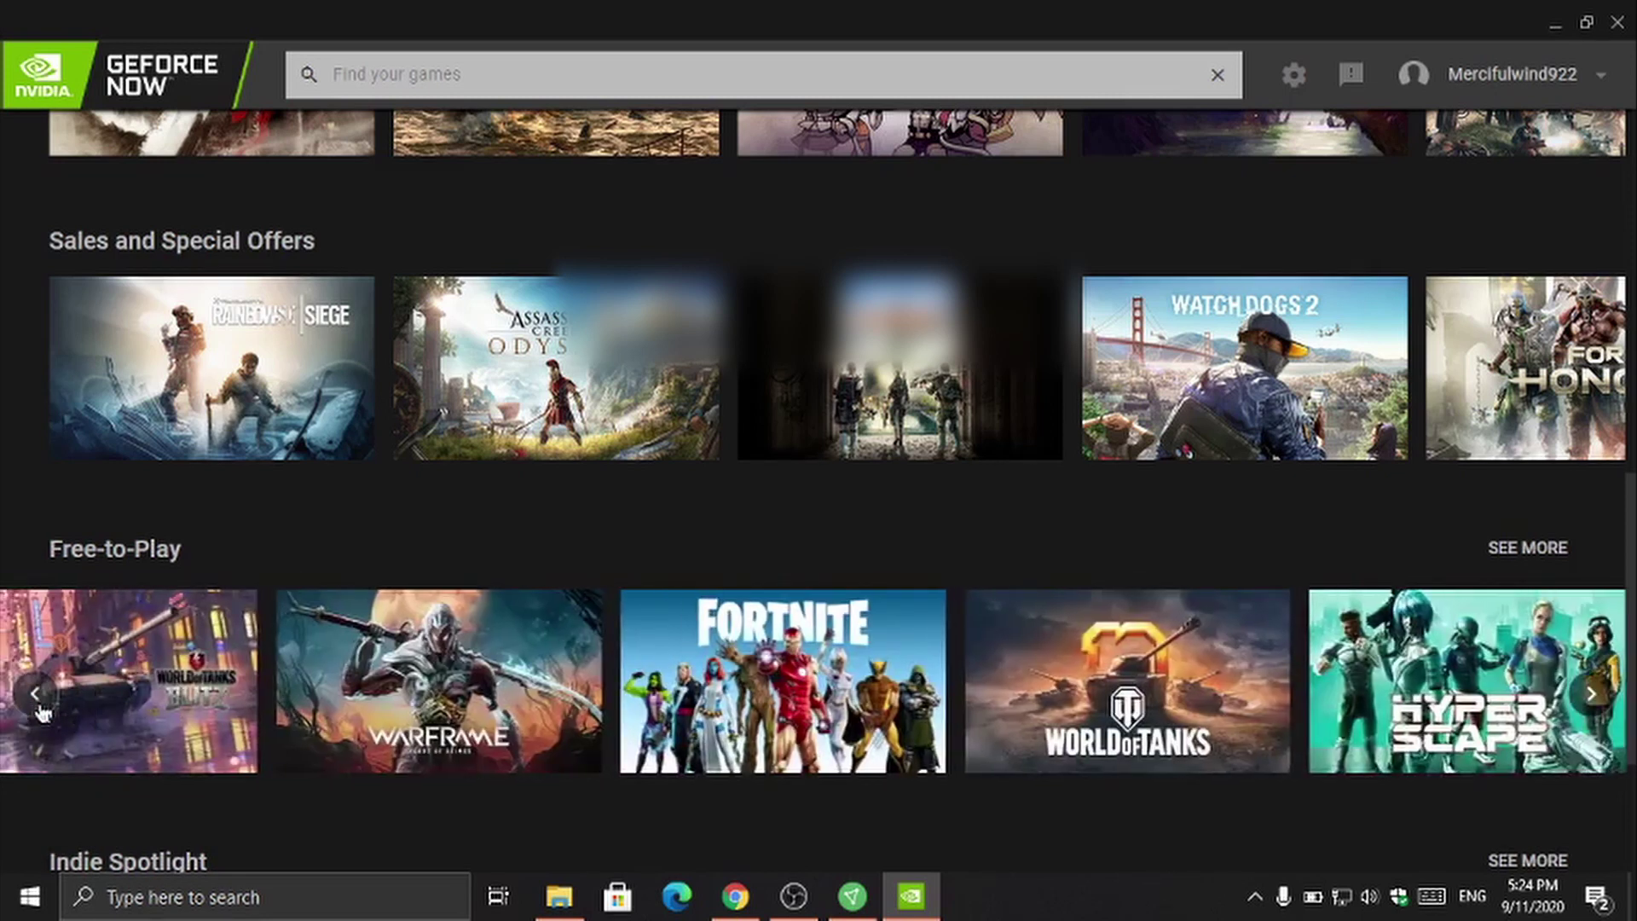
{"action": "left_click", "coordinate": [38, 708]}
{"action": "left_click", "coordinate": [38, 707]}
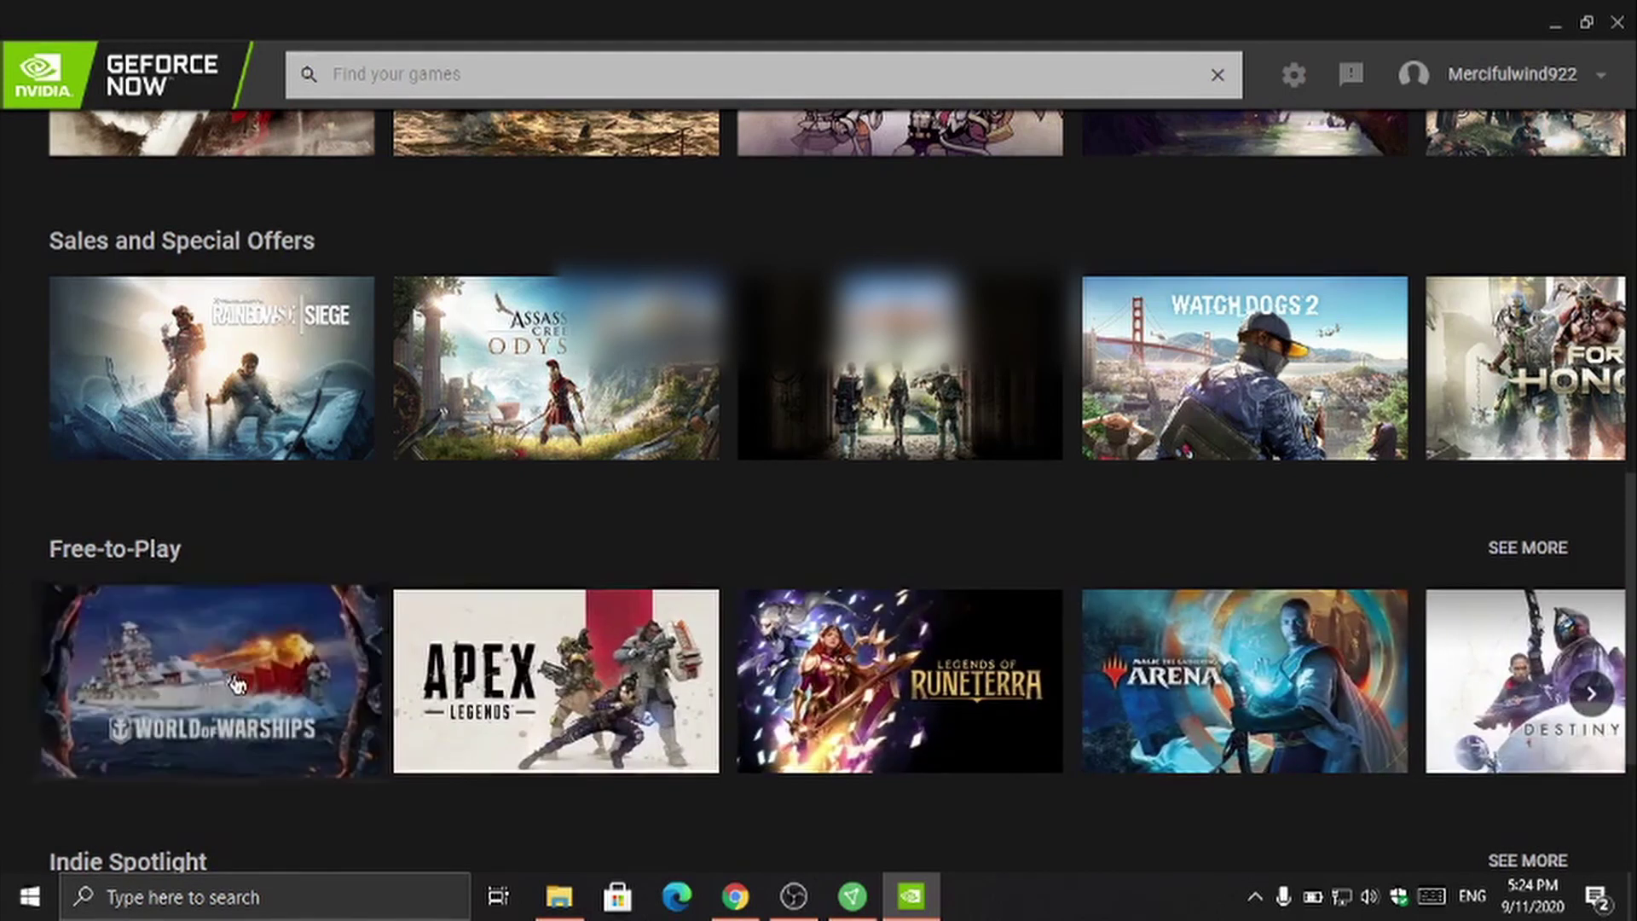
{"action": "left_click", "coordinate": [582, 695]}
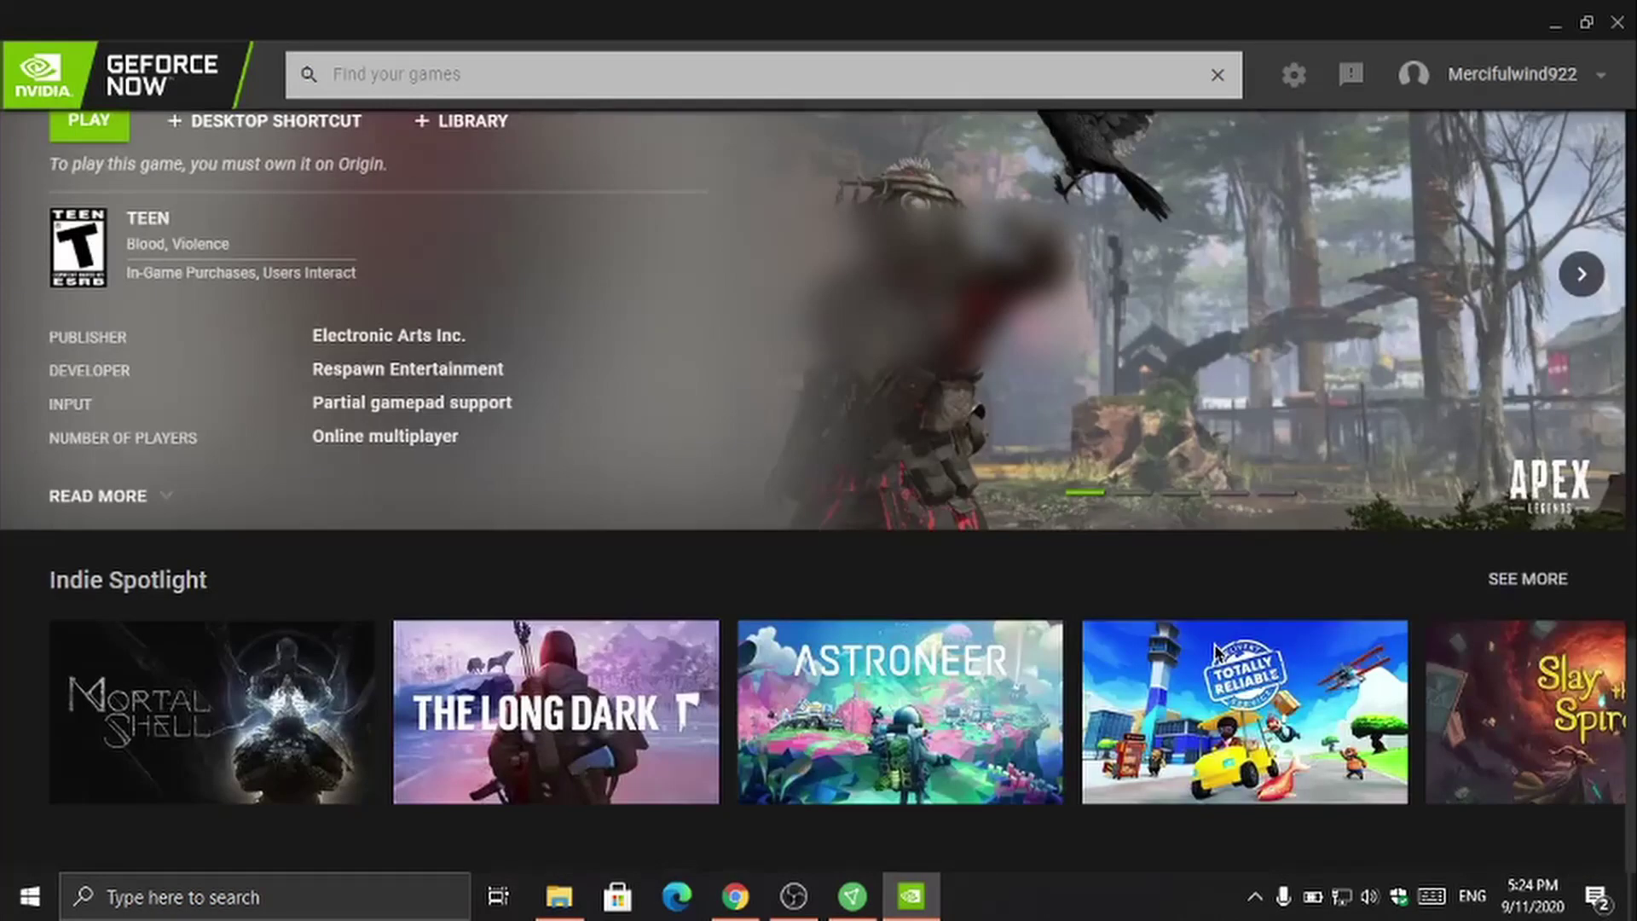
Play Apex Legends, confirming ownership in the 'Do you own this game?' dialog
{"action": "scroll", "coordinate": [1222, 652], "scroll_direction": "down", "scroll_amount": 3}
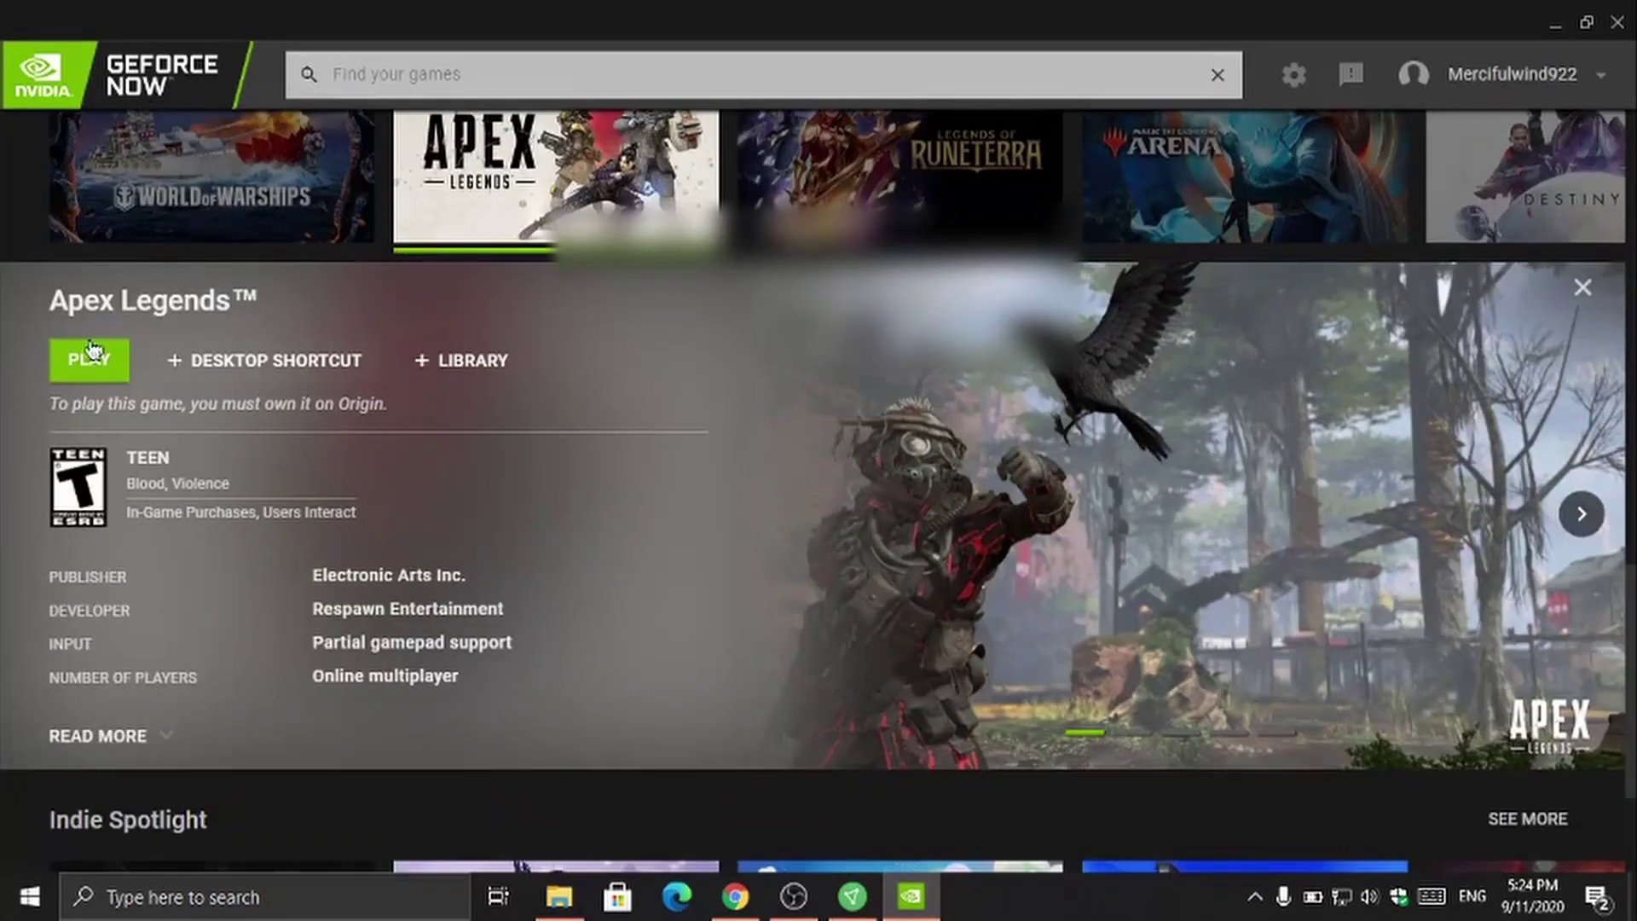
{"action": "left_click", "coordinate": [75, 364]}
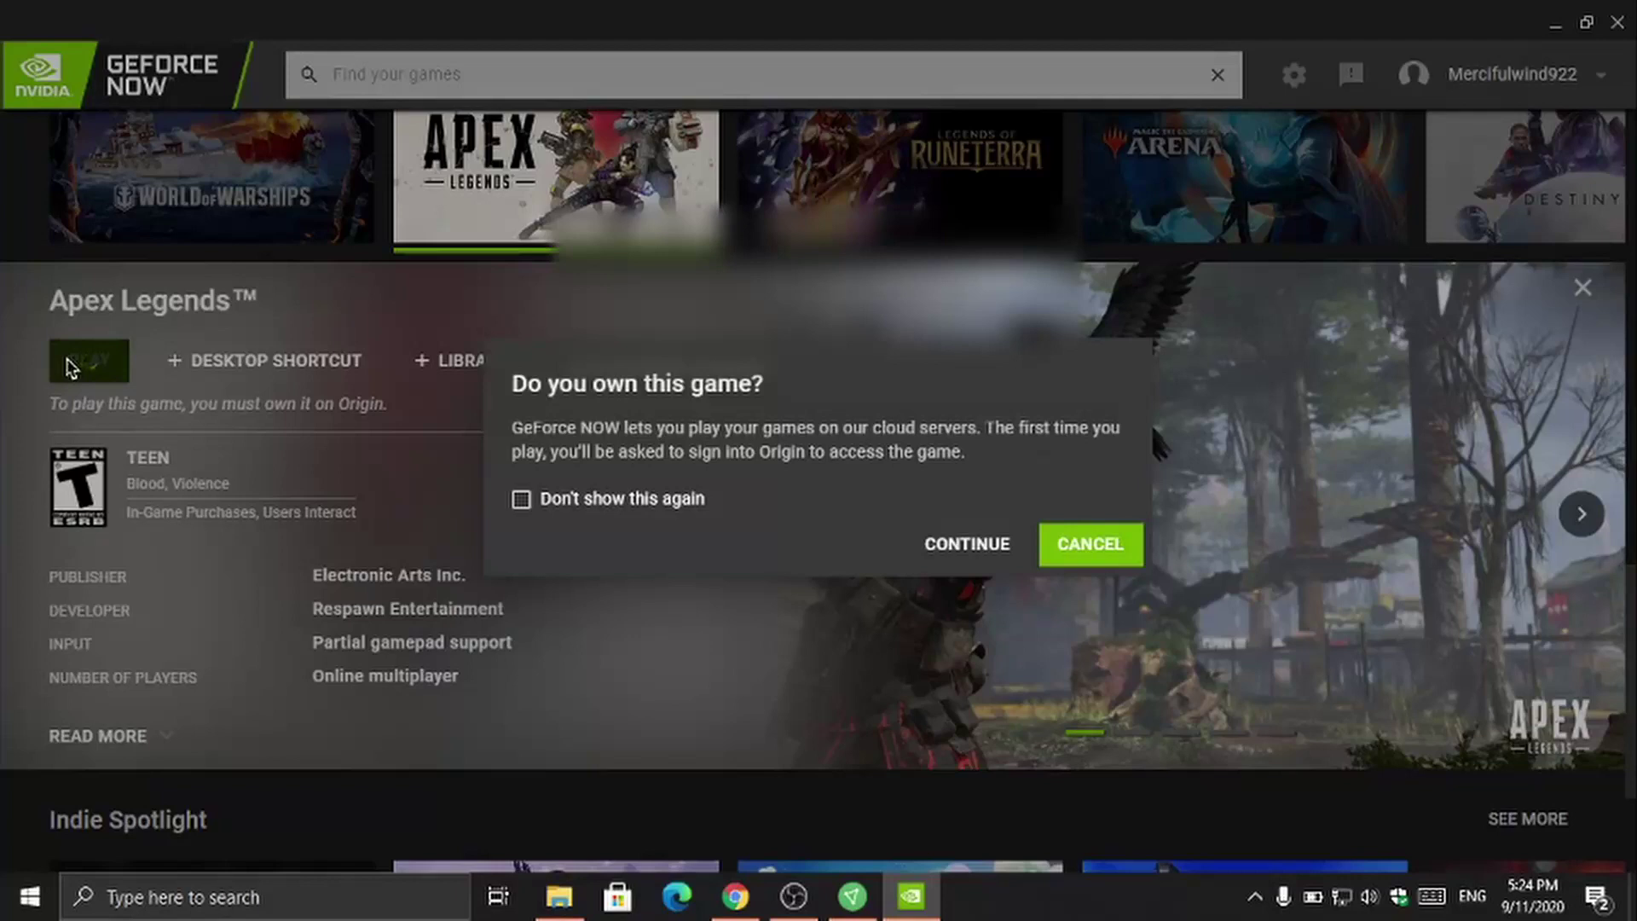
{"action": "left_click", "coordinate": [921, 550]}
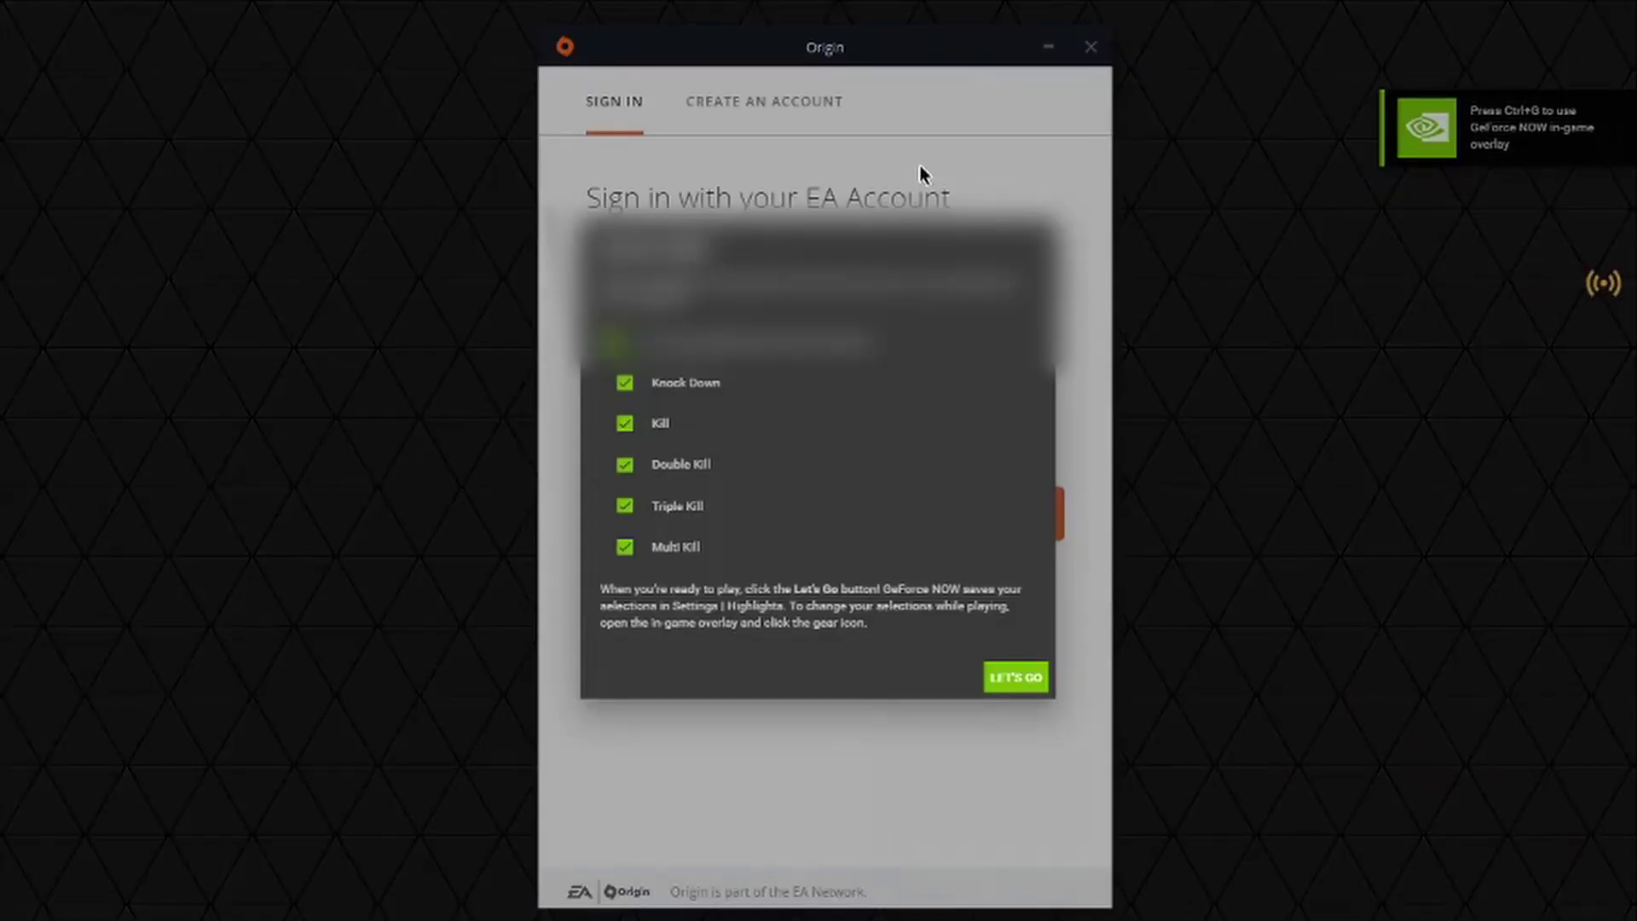
Dismiss the highlights prompt and sign in to the EA account with Keep me signed in ticked
{"action": "left_click", "coordinate": [1002, 686]}
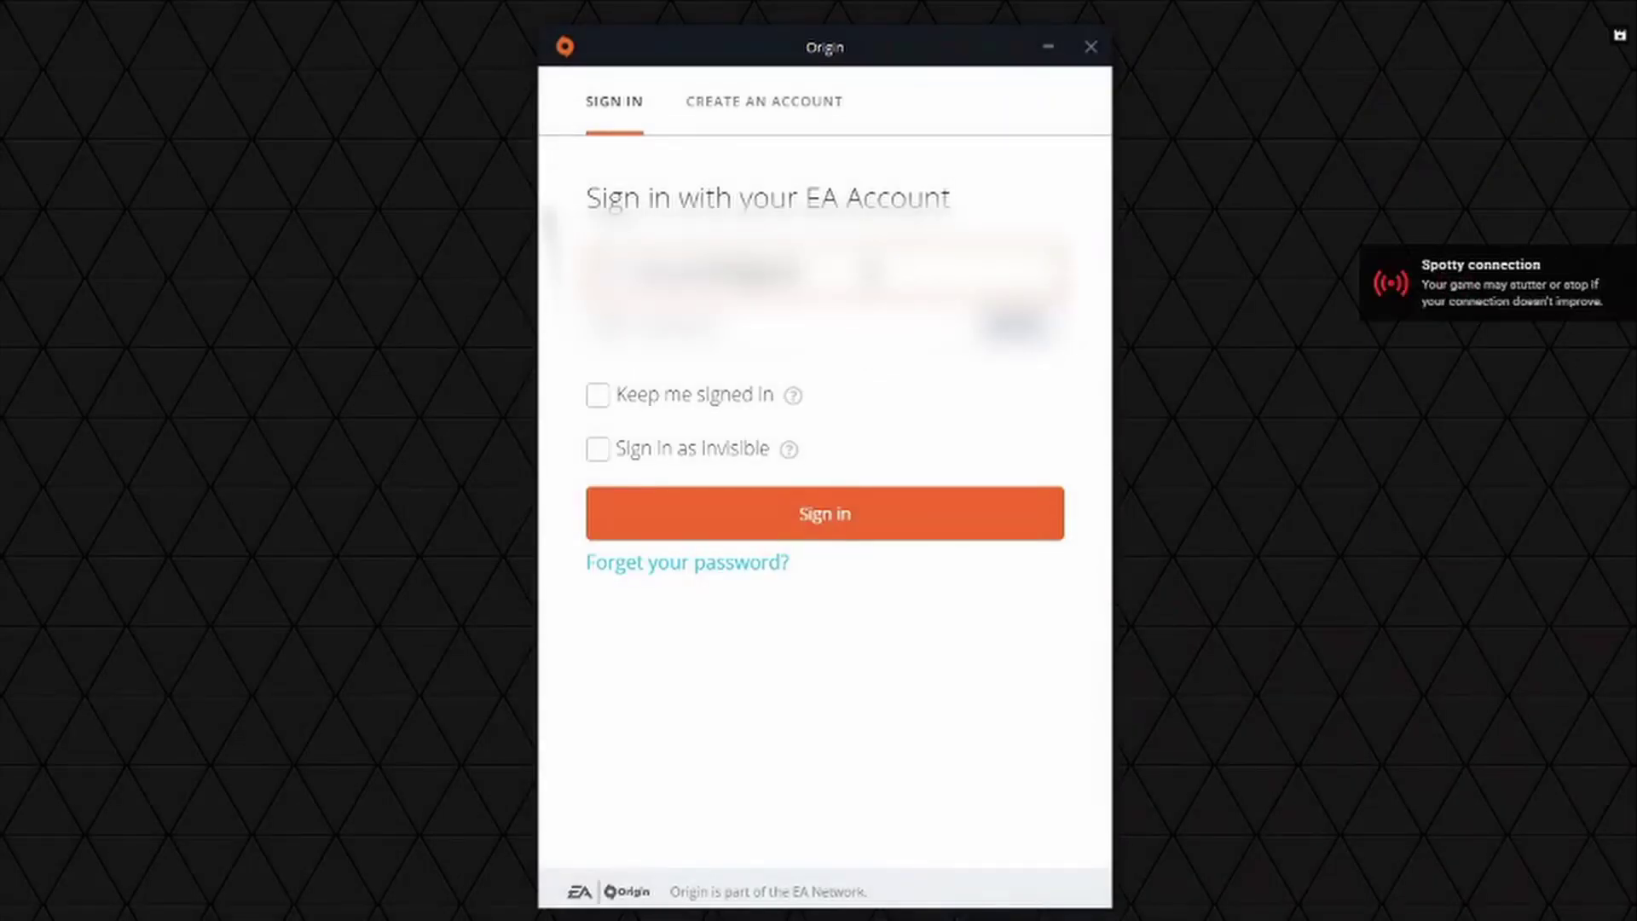
{"action": "type", "text": "@gmail.com"}
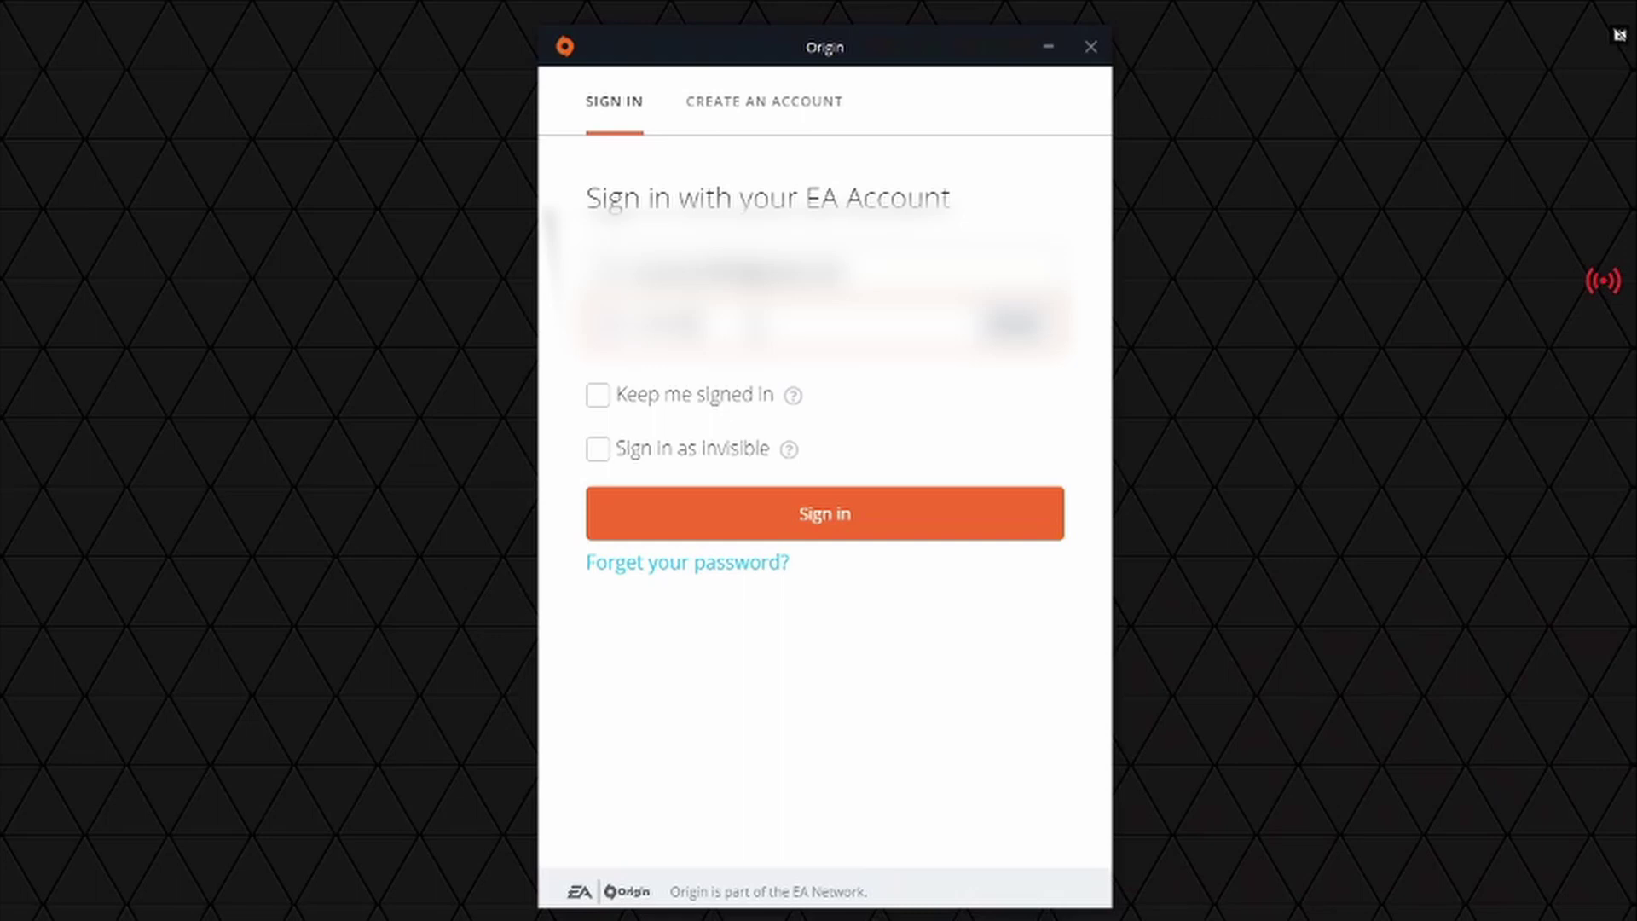
{"action": "left_click", "coordinate": [619, 397]}
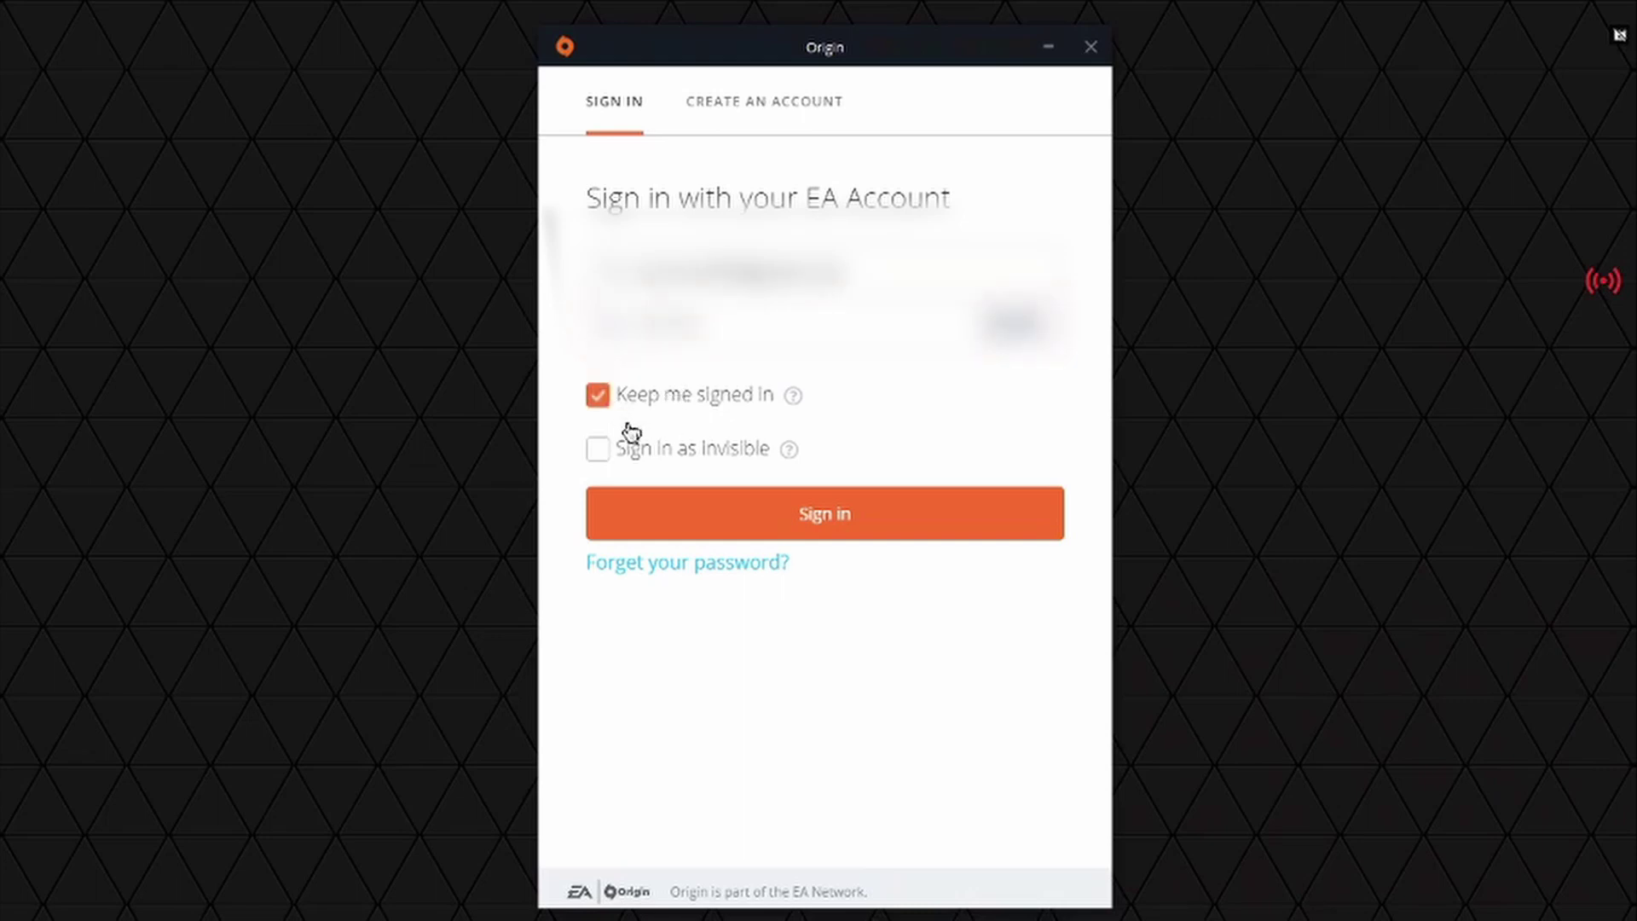
{"action": "left_click", "coordinate": [737, 536]}
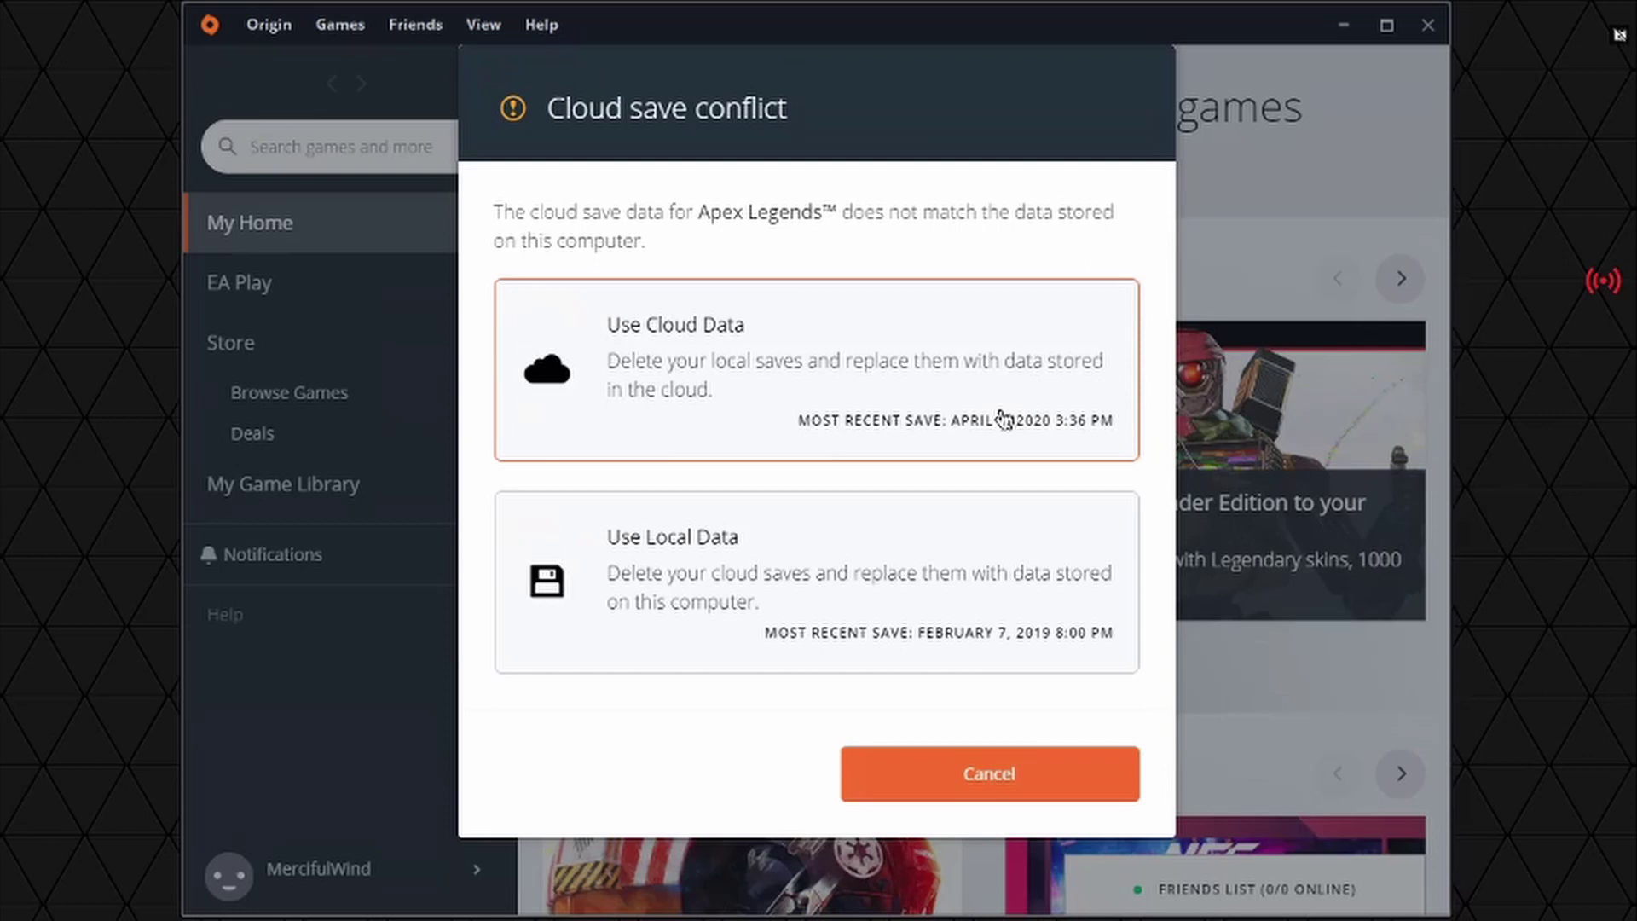
Choose Use Cloud Data in the Apex Legends cloud save conflict
{"action": "left_click", "coordinate": [1003, 418]}
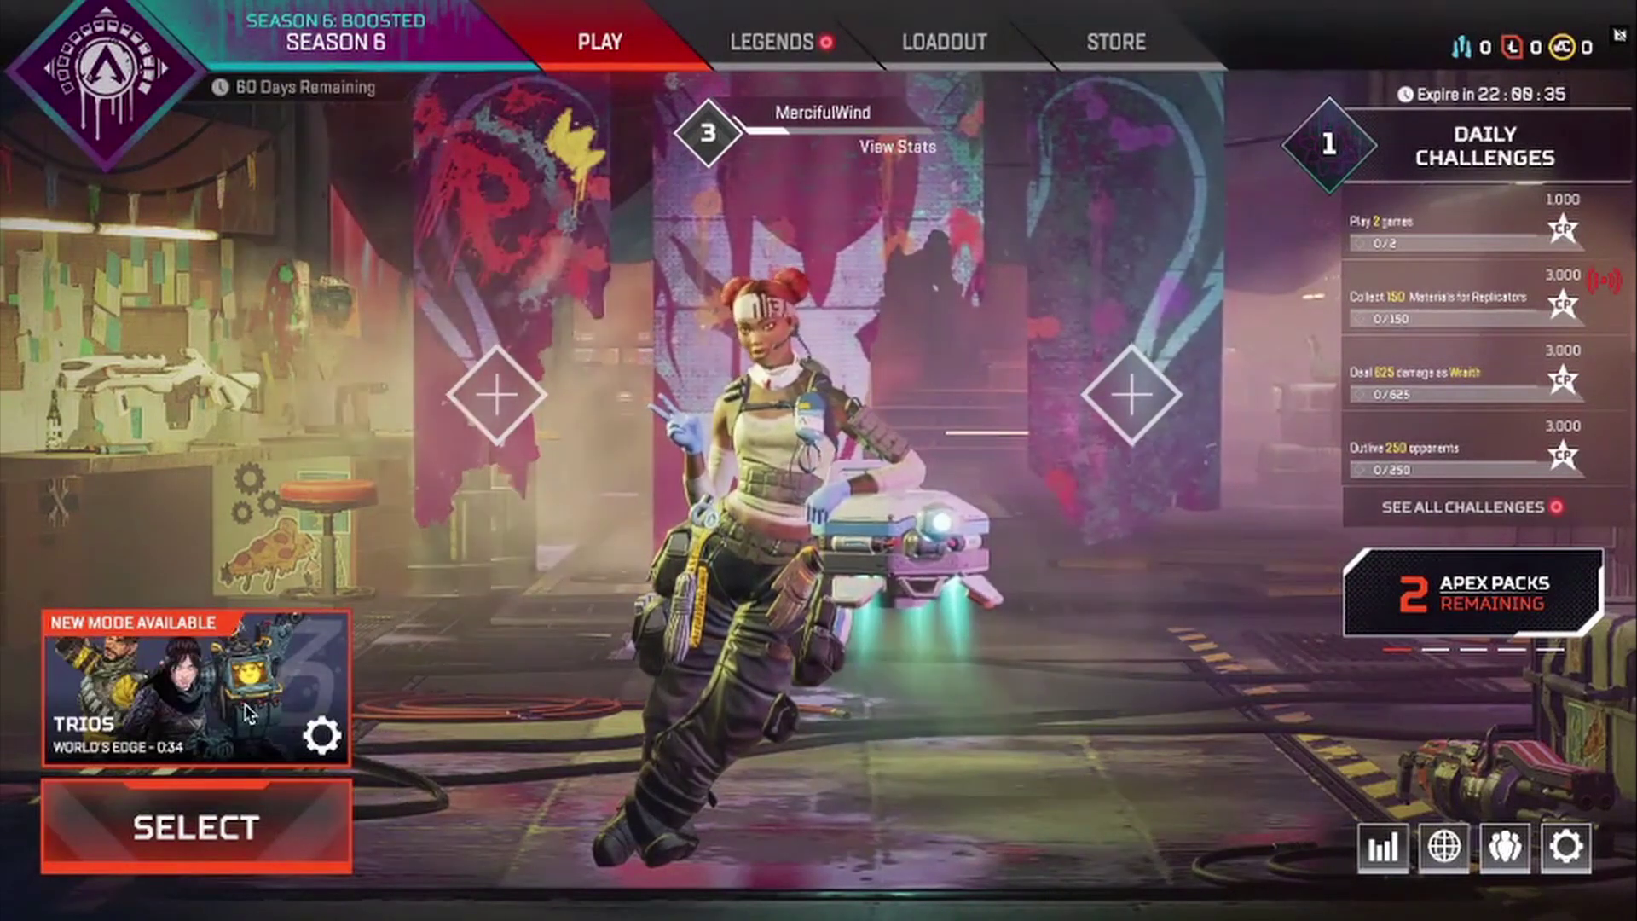
Ready up for a Trios match and close the ALGS playoffs announcement
{"action": "left_click", "coordinate": [275, 824]}
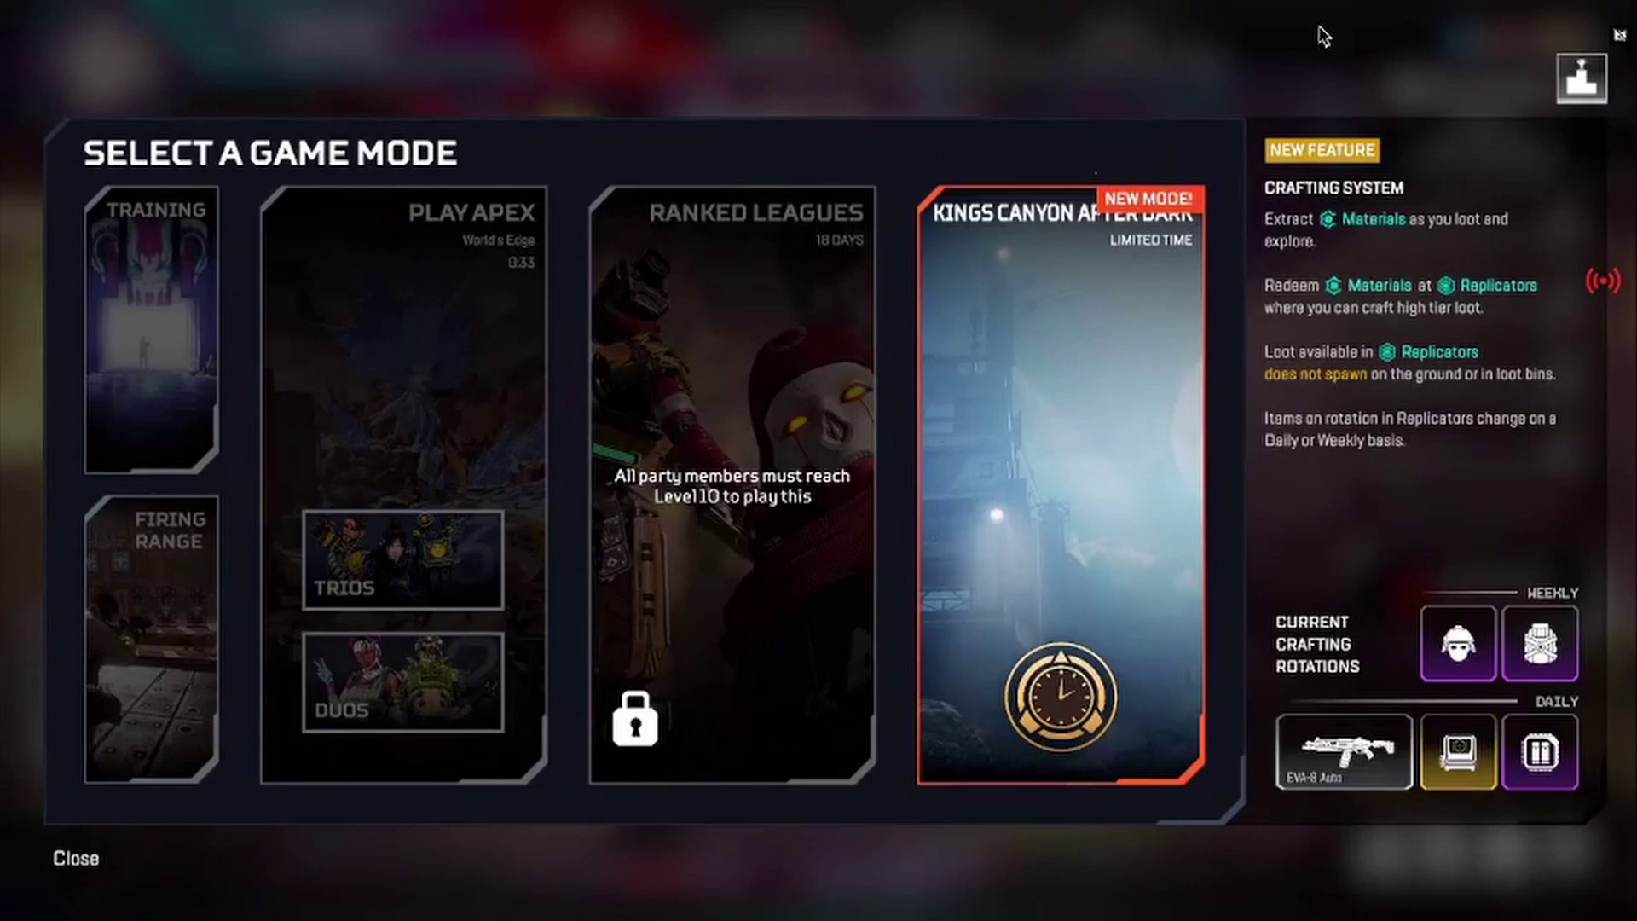
{"action": "left_click", "coordinate": [98, 858]}
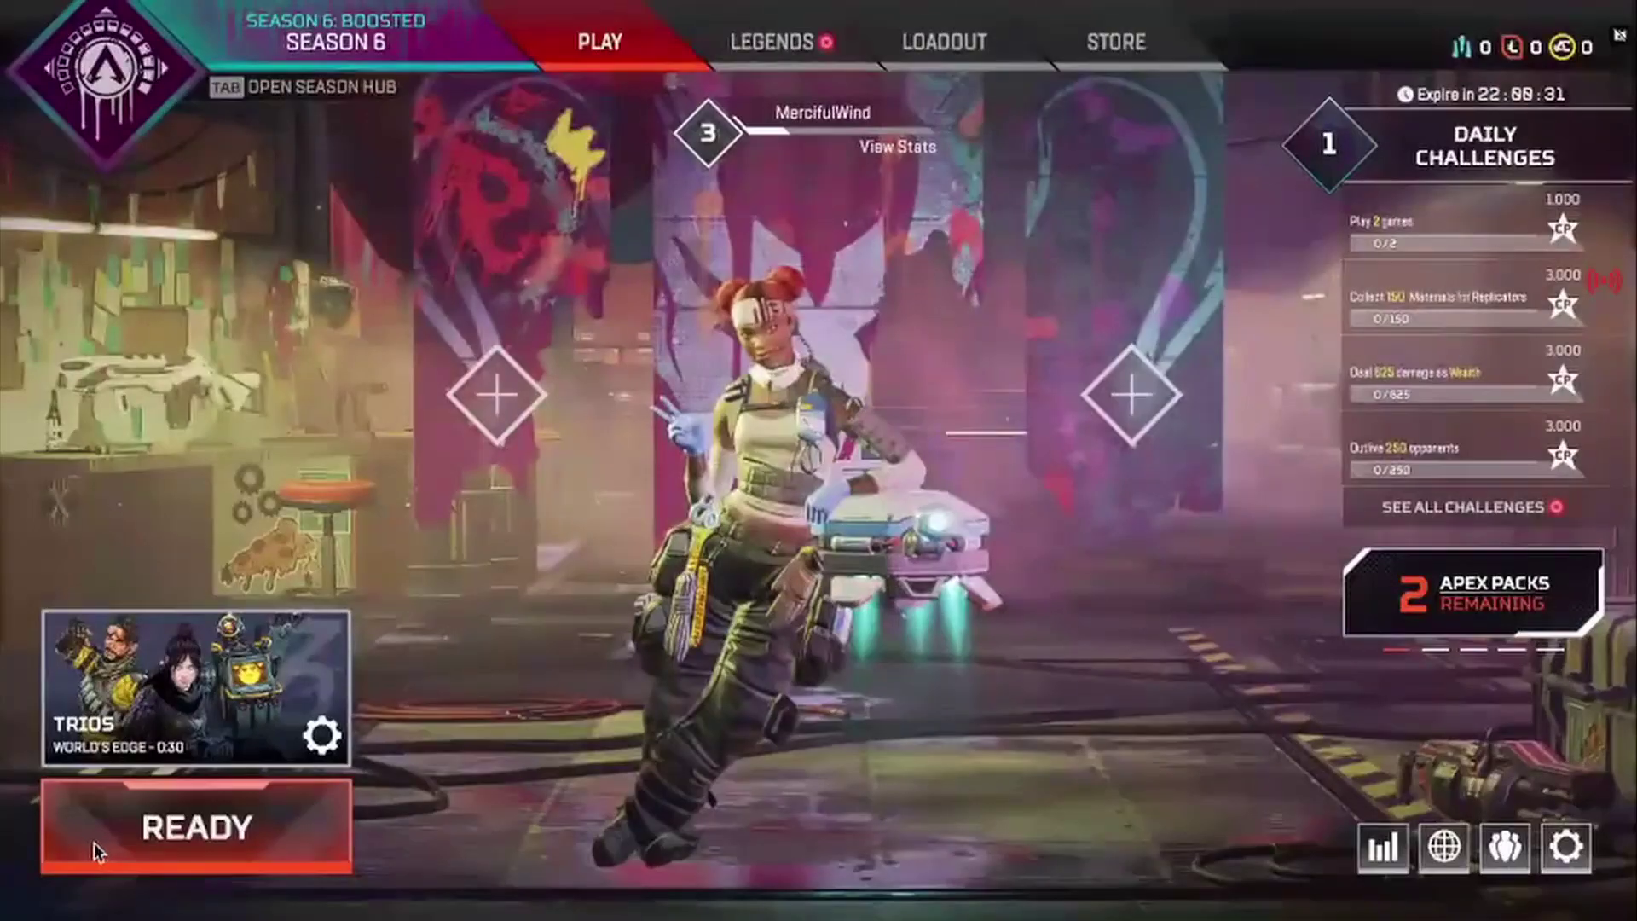
{"action": "left_click", "coordinate": [152, 827]}
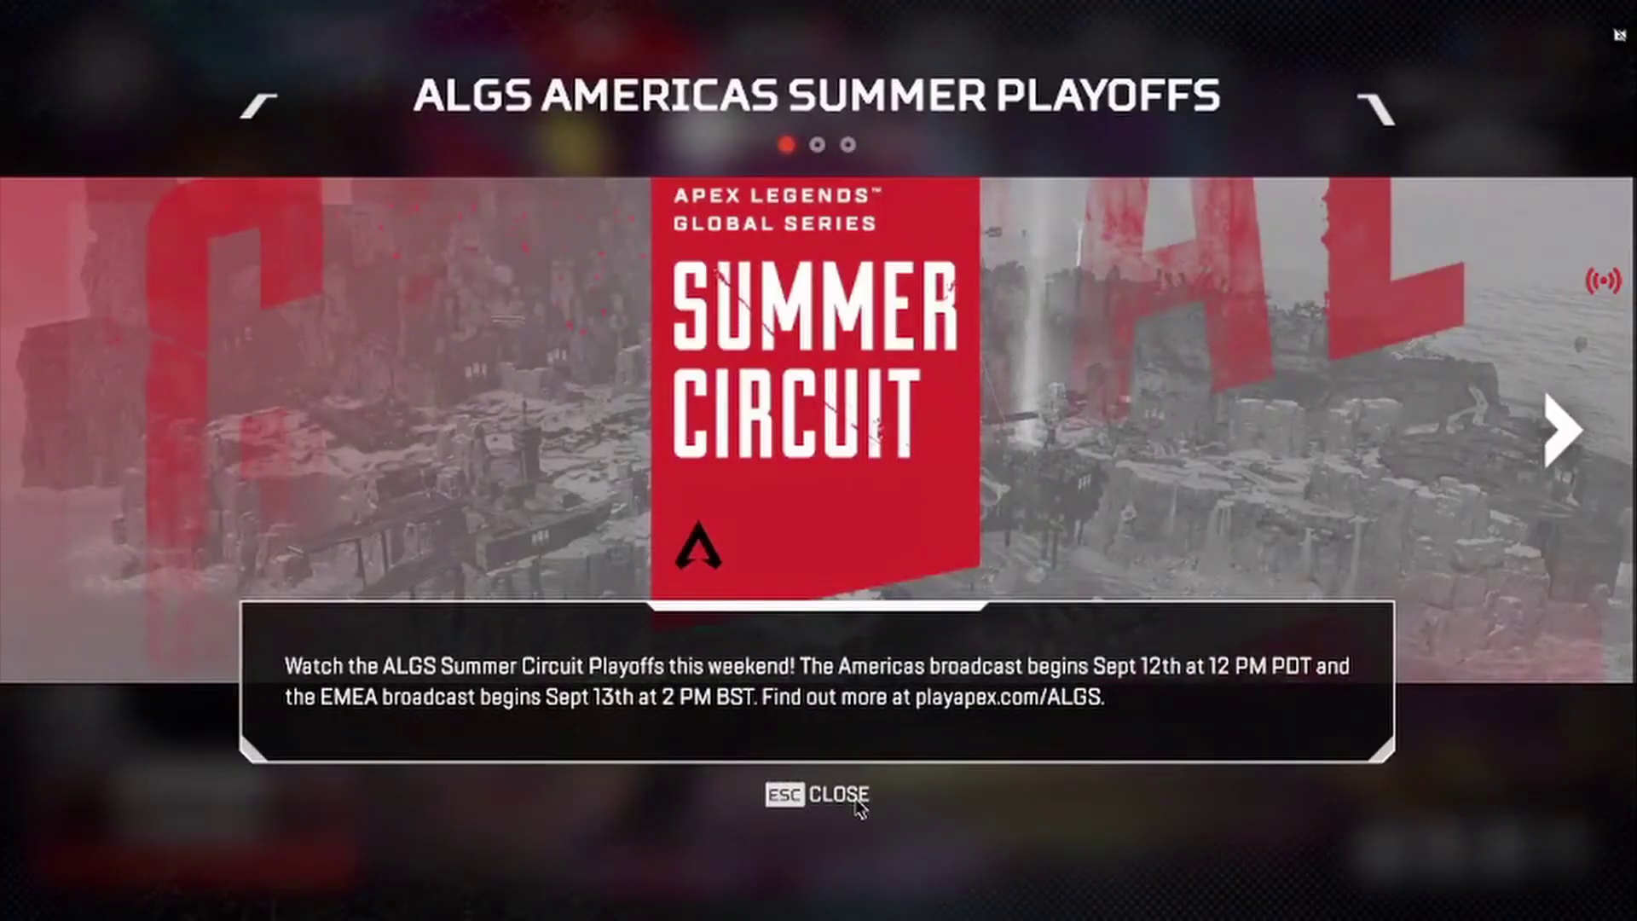
{"action": "left_click", "coordinate": [857, 800]}
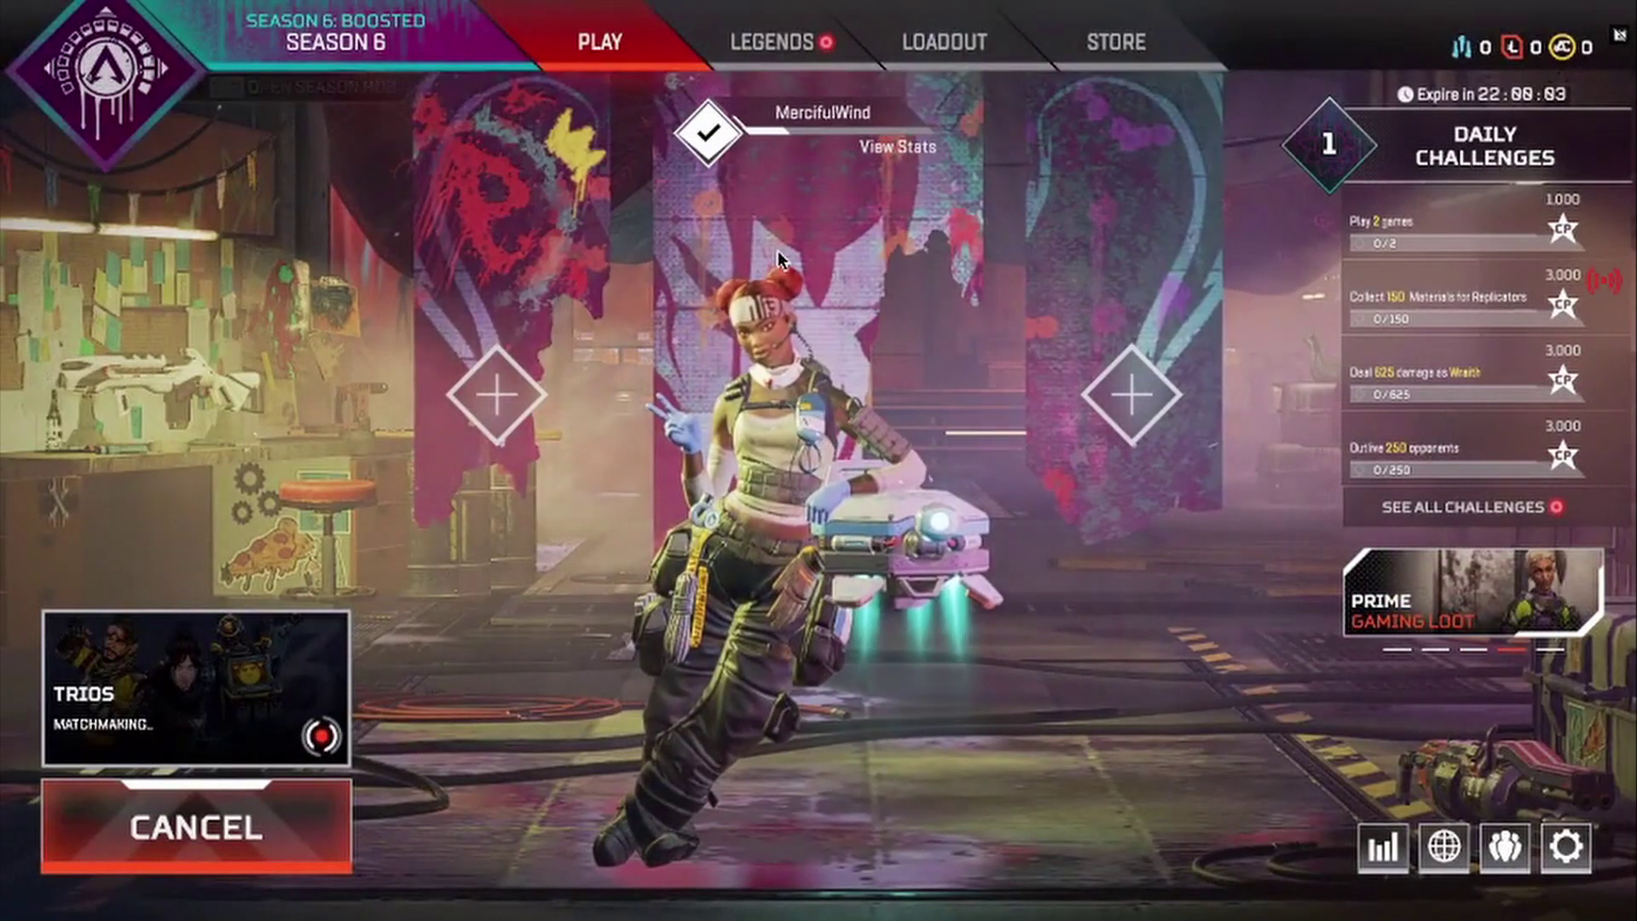
Check the battle pass, cancel and restart Trios matchmaking, then open the pause menu
{"action": "key", "text": "Tab"}
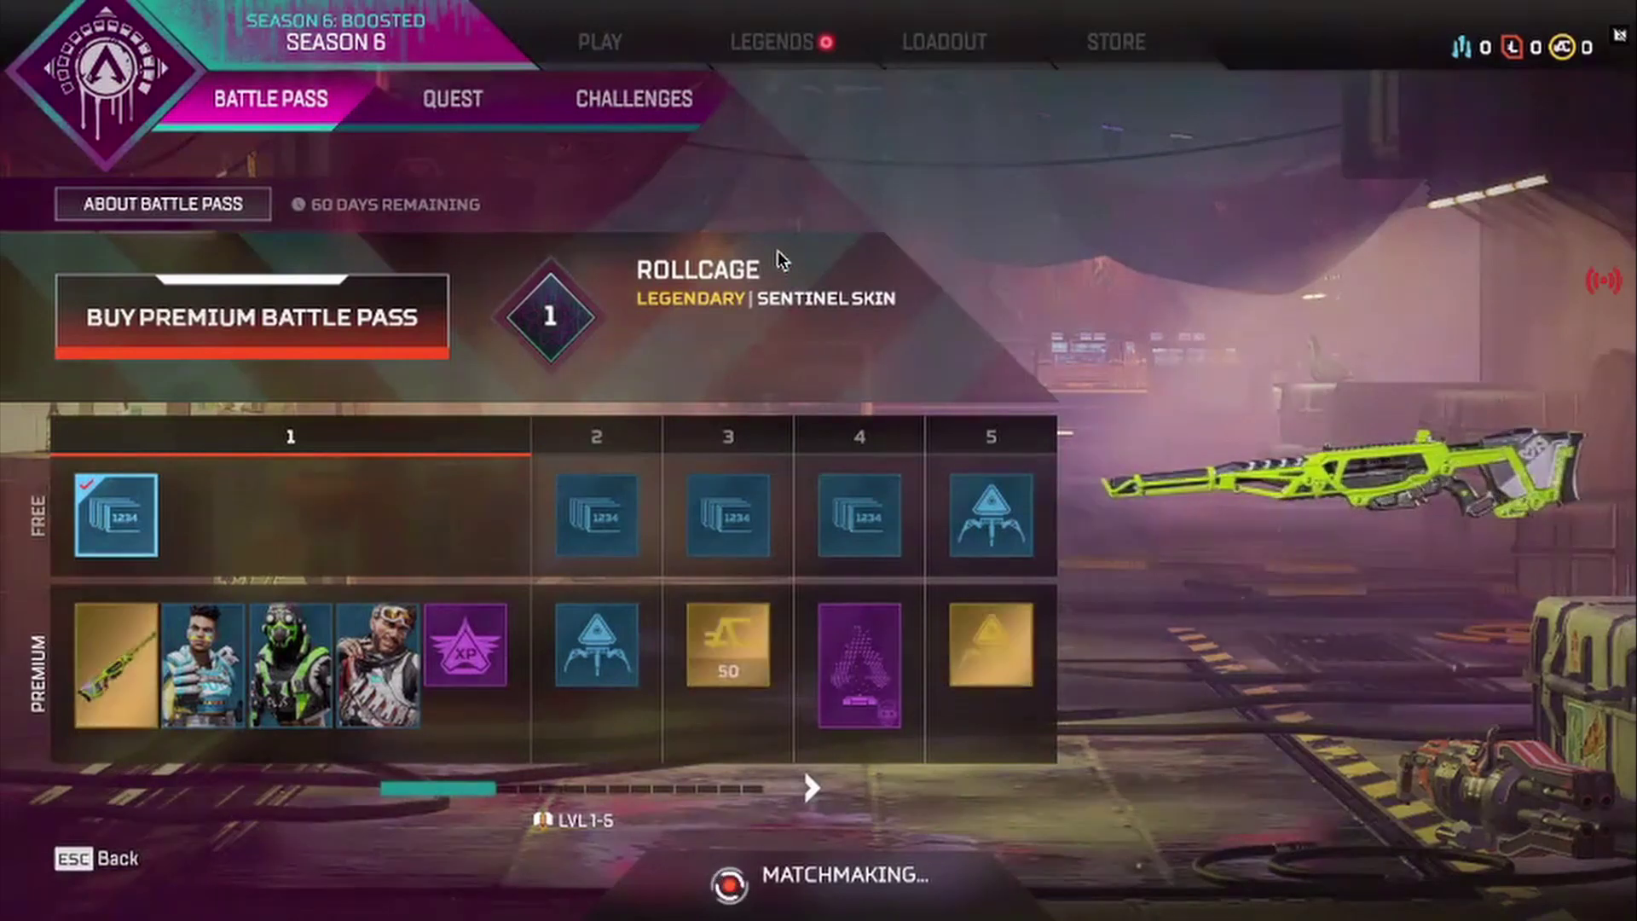
{"action": "key", "text": "Escape"}
{"action": "key", "text": "Escape"}
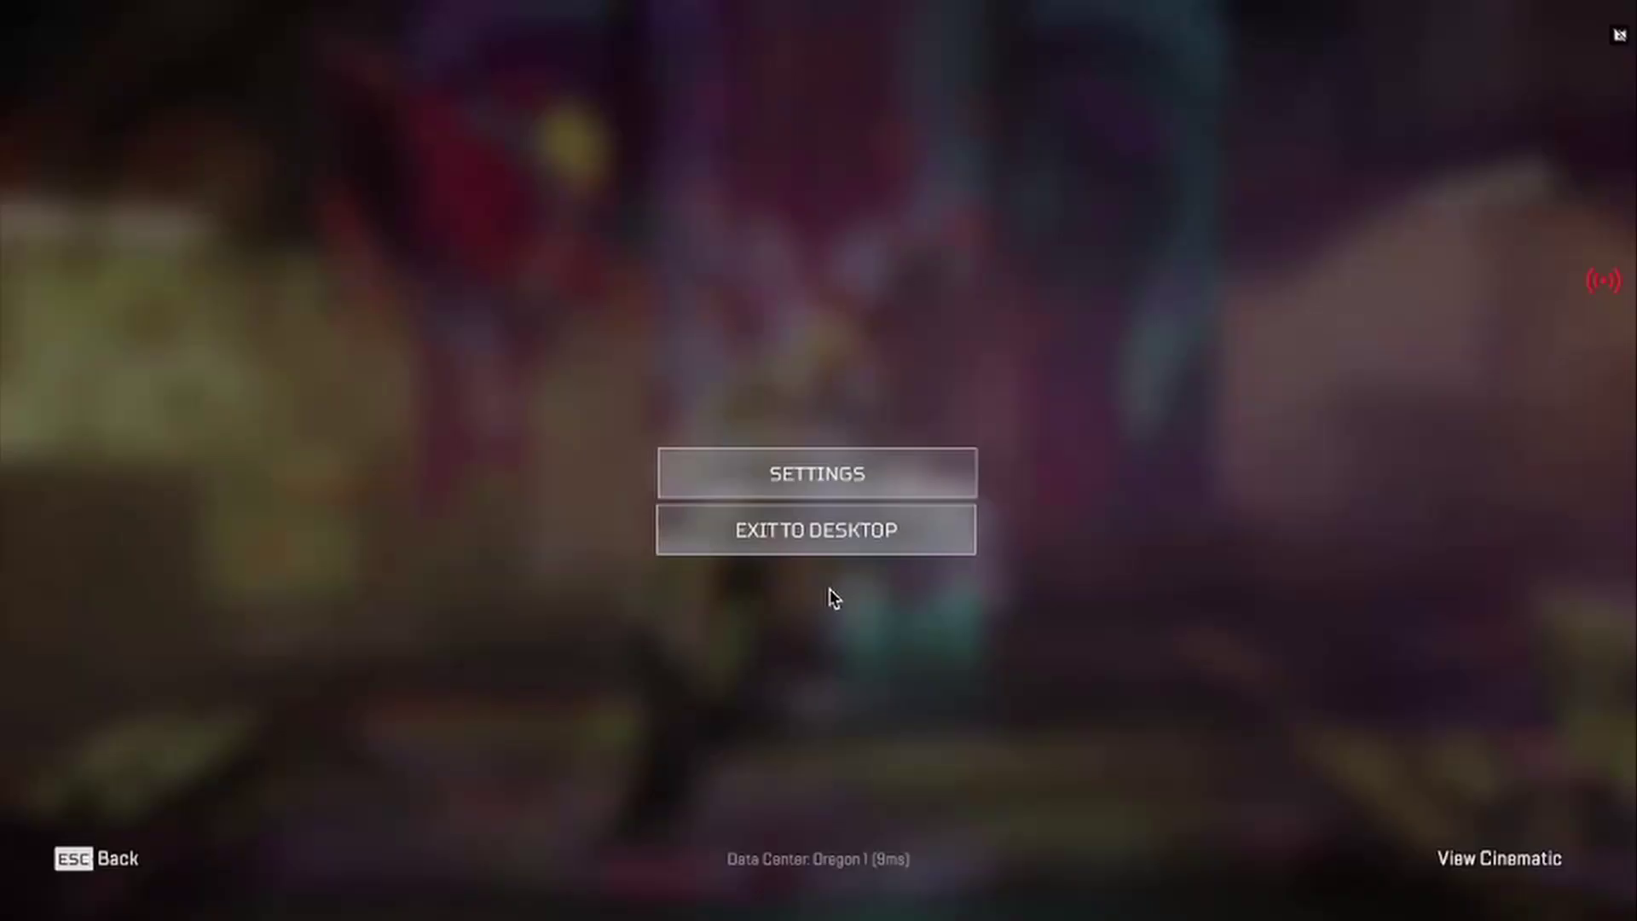
{"action": "key", "text": "Escape"}
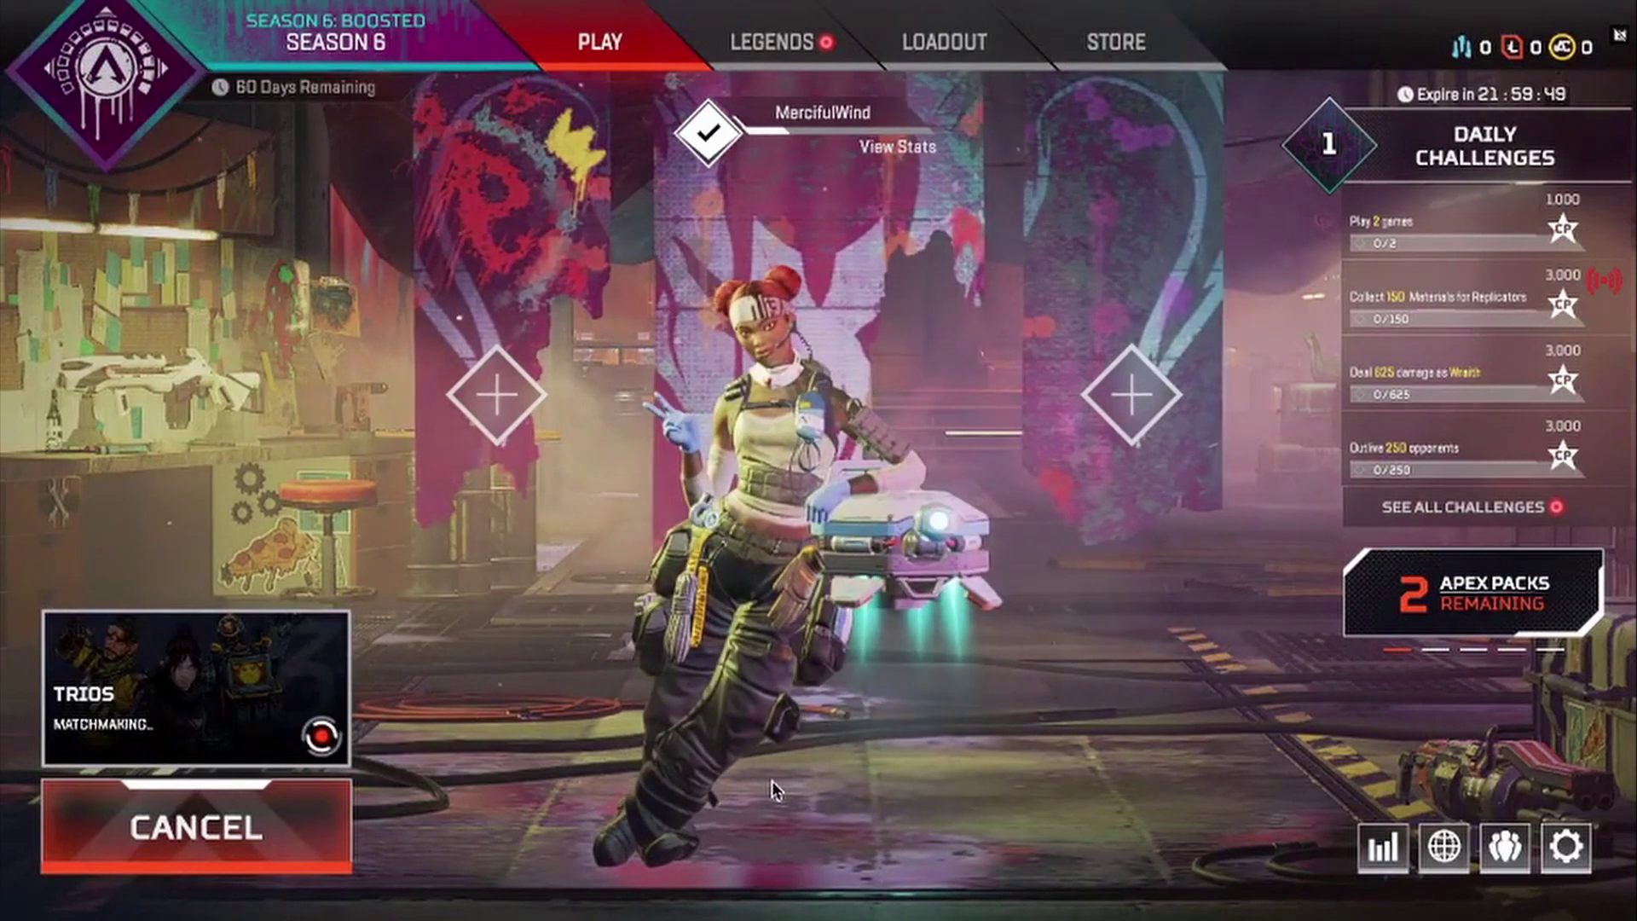
{"action": "key", "text": "Escape"}
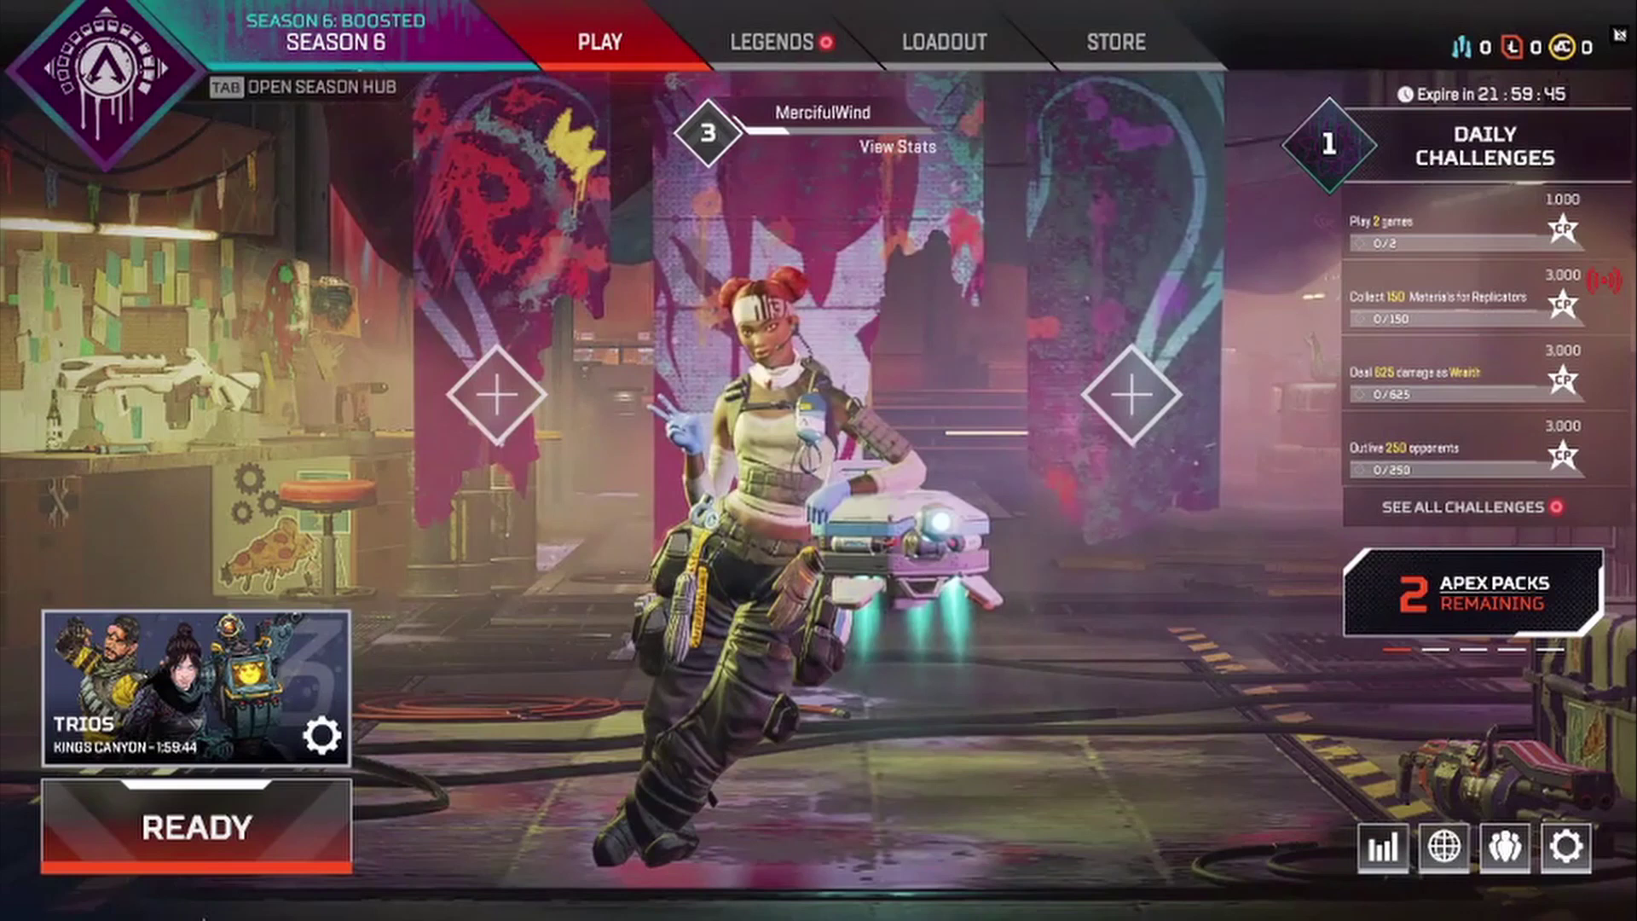
{"action": "left_click", "coordinate": [267, 810]}
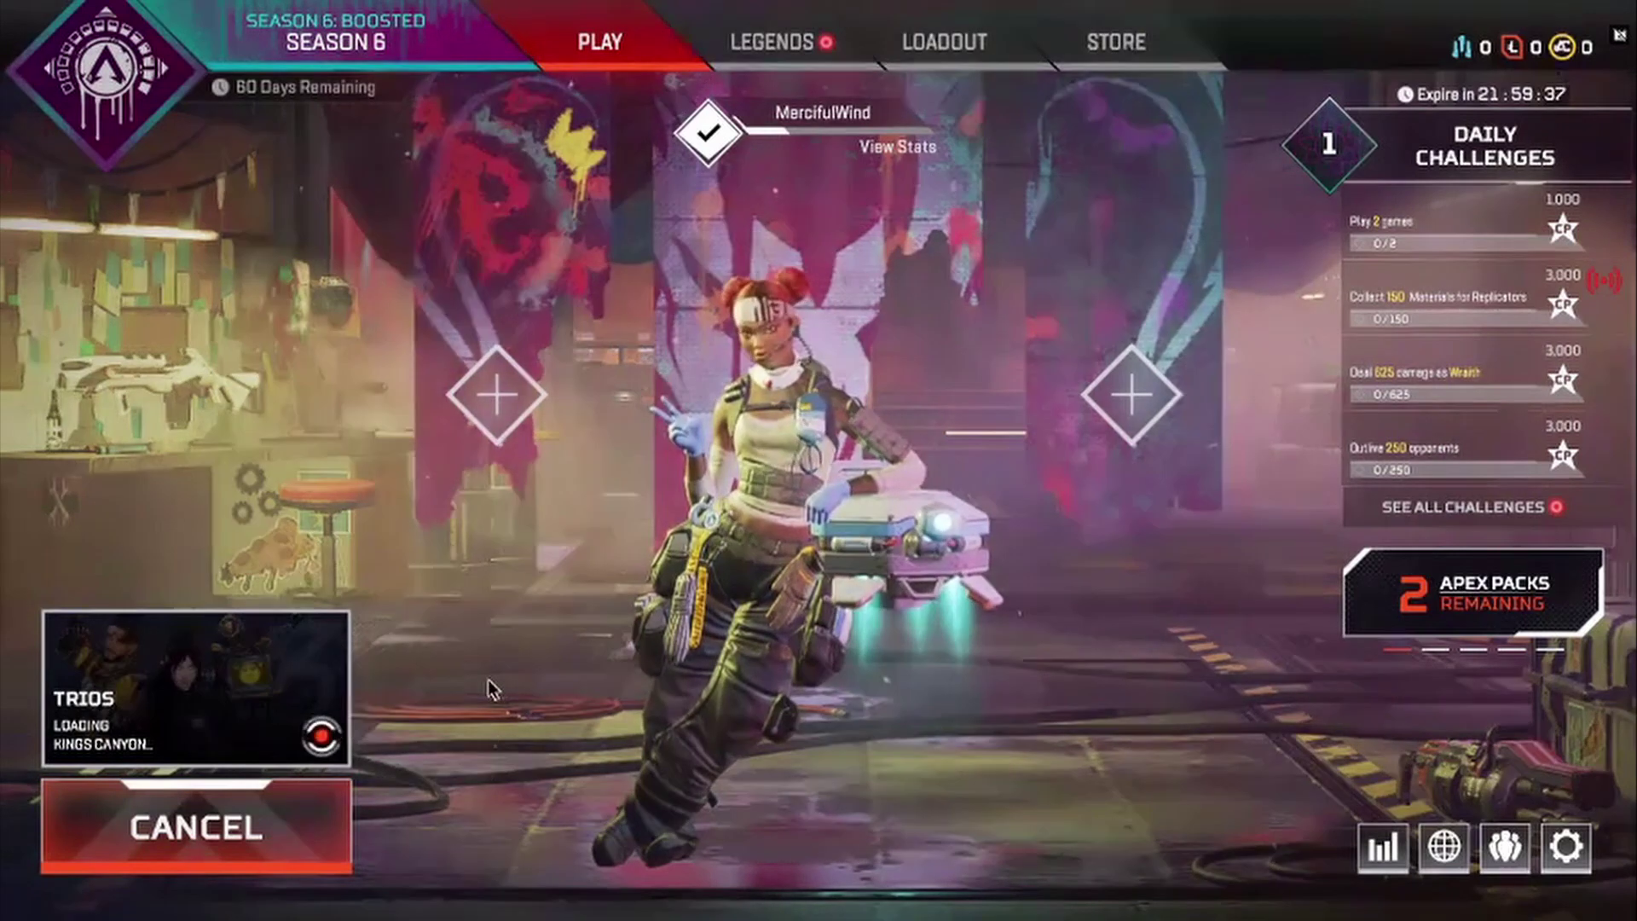
{"action": "key", "text": "Escape"}
Exit Apex to the desktop and launch Destiny 2 from My Library
{"action": "left_click", "coordinate": [800, 538]}
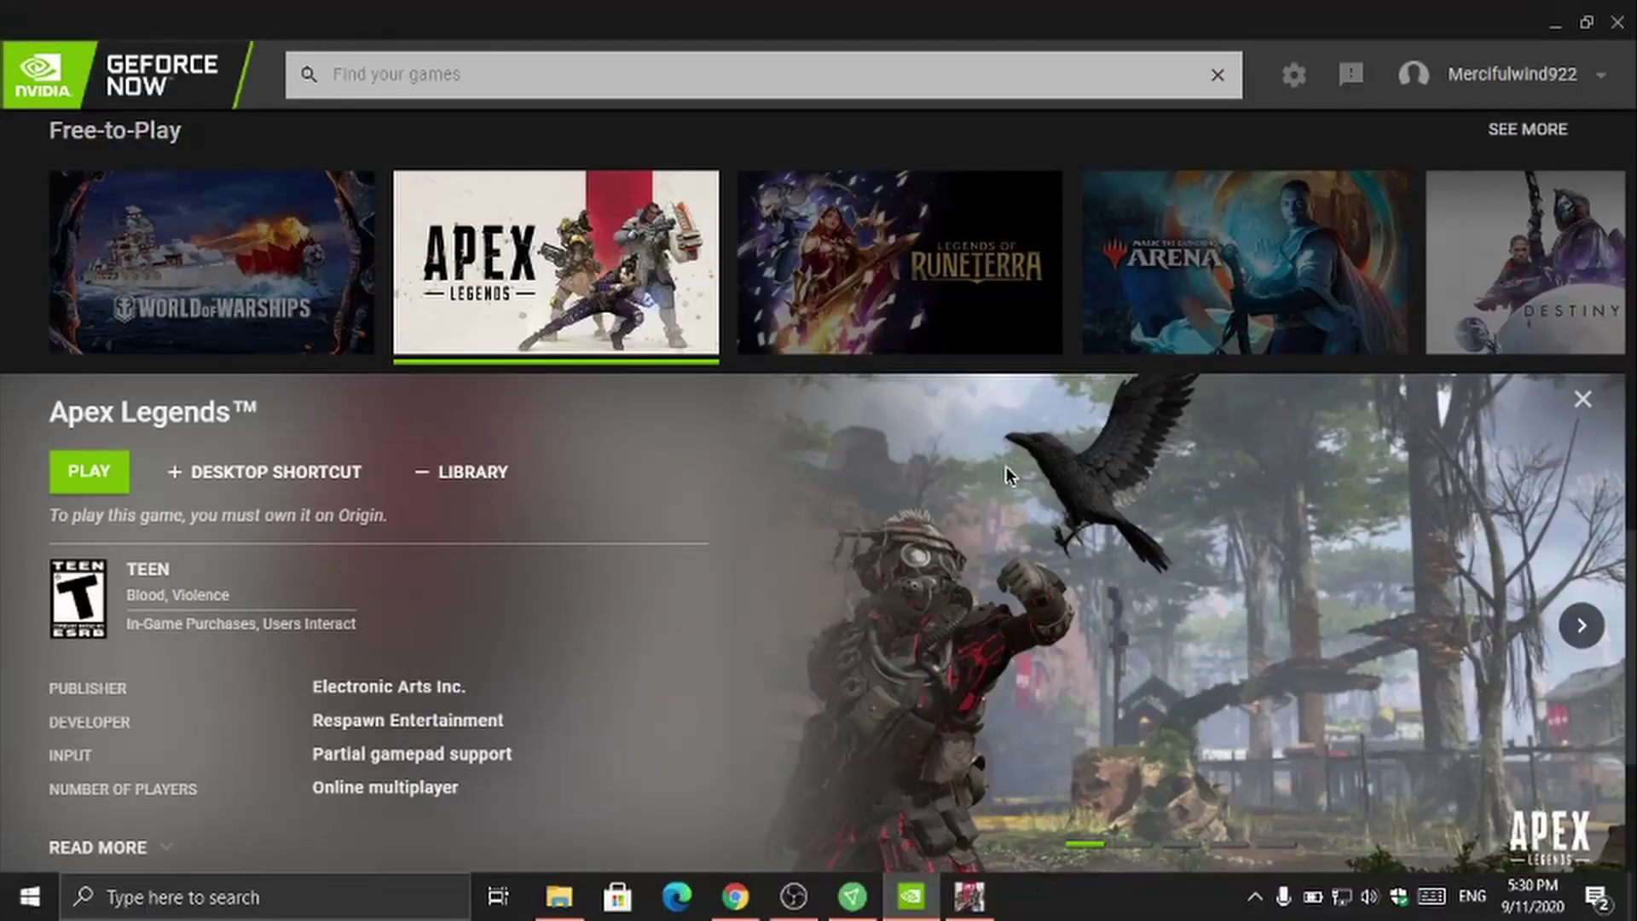
{"action": "scroll", "coordinate": [953, 437], "scroll_direction": "down", "scroll_amount": 4}
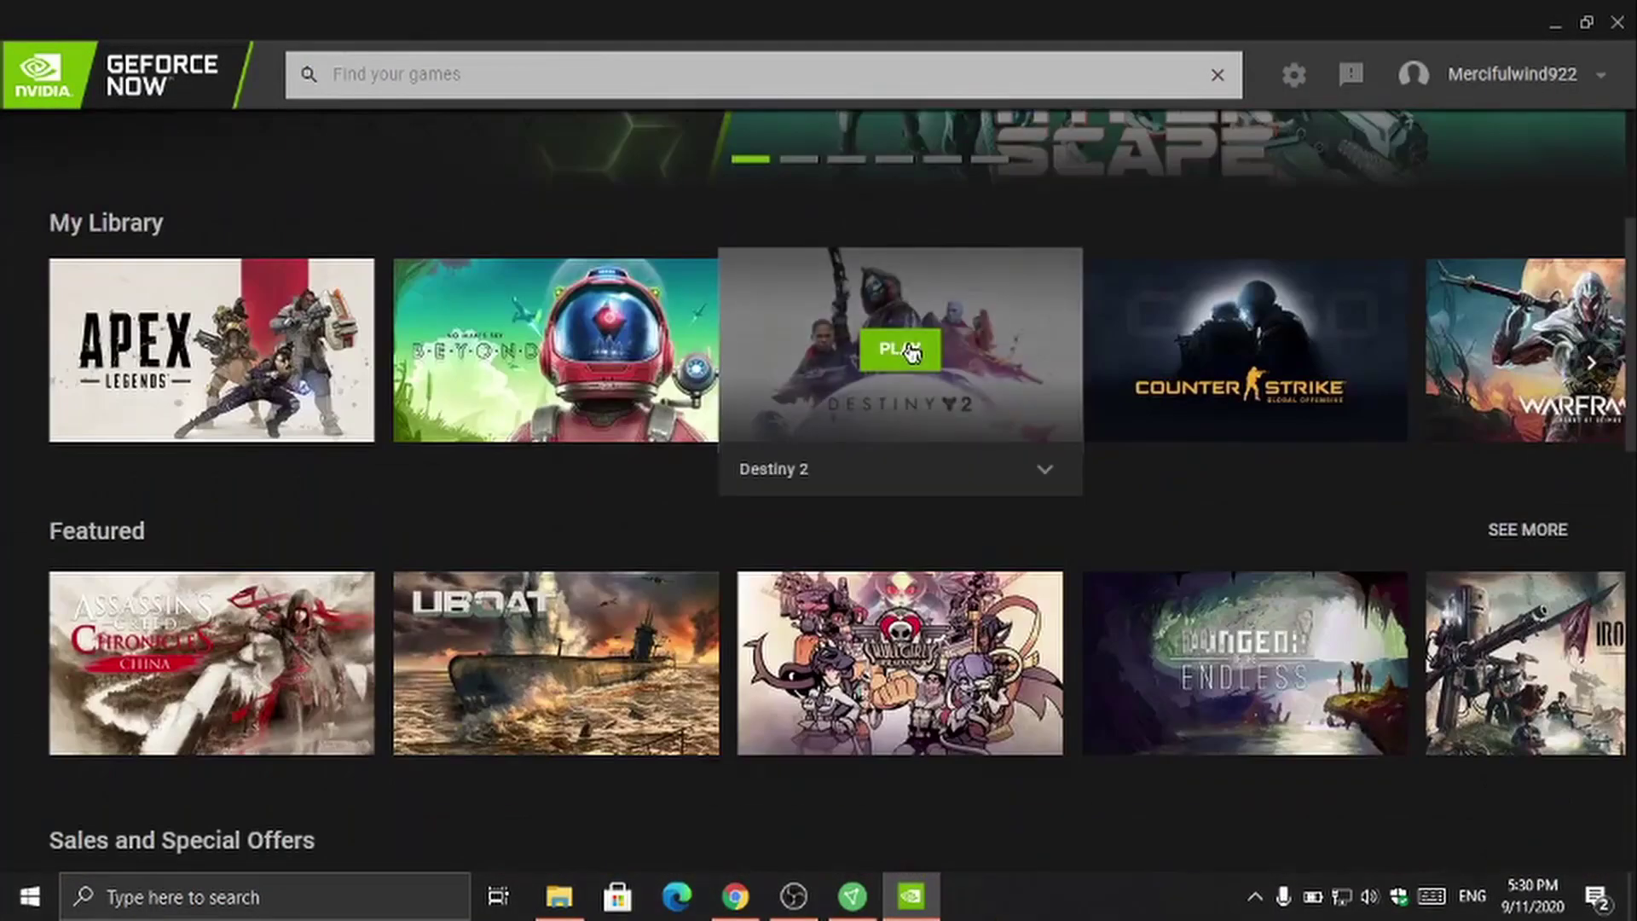
{"action": "left_click", "coordinate": [911, 350]}
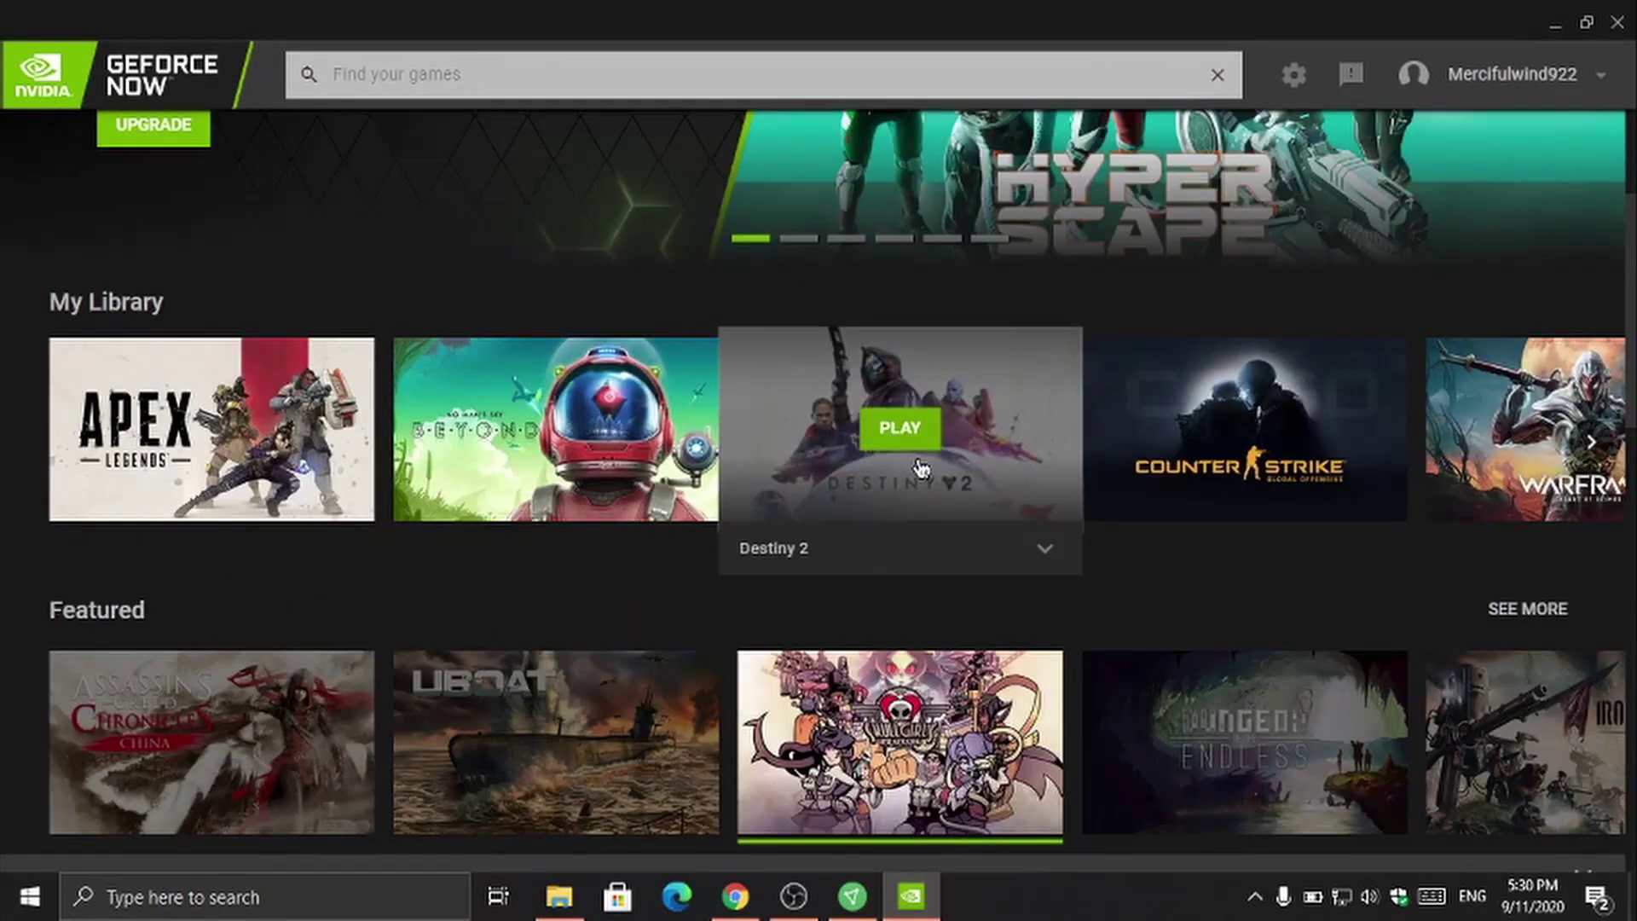
{"action": "left_click", "coordinate": [925, 436]}
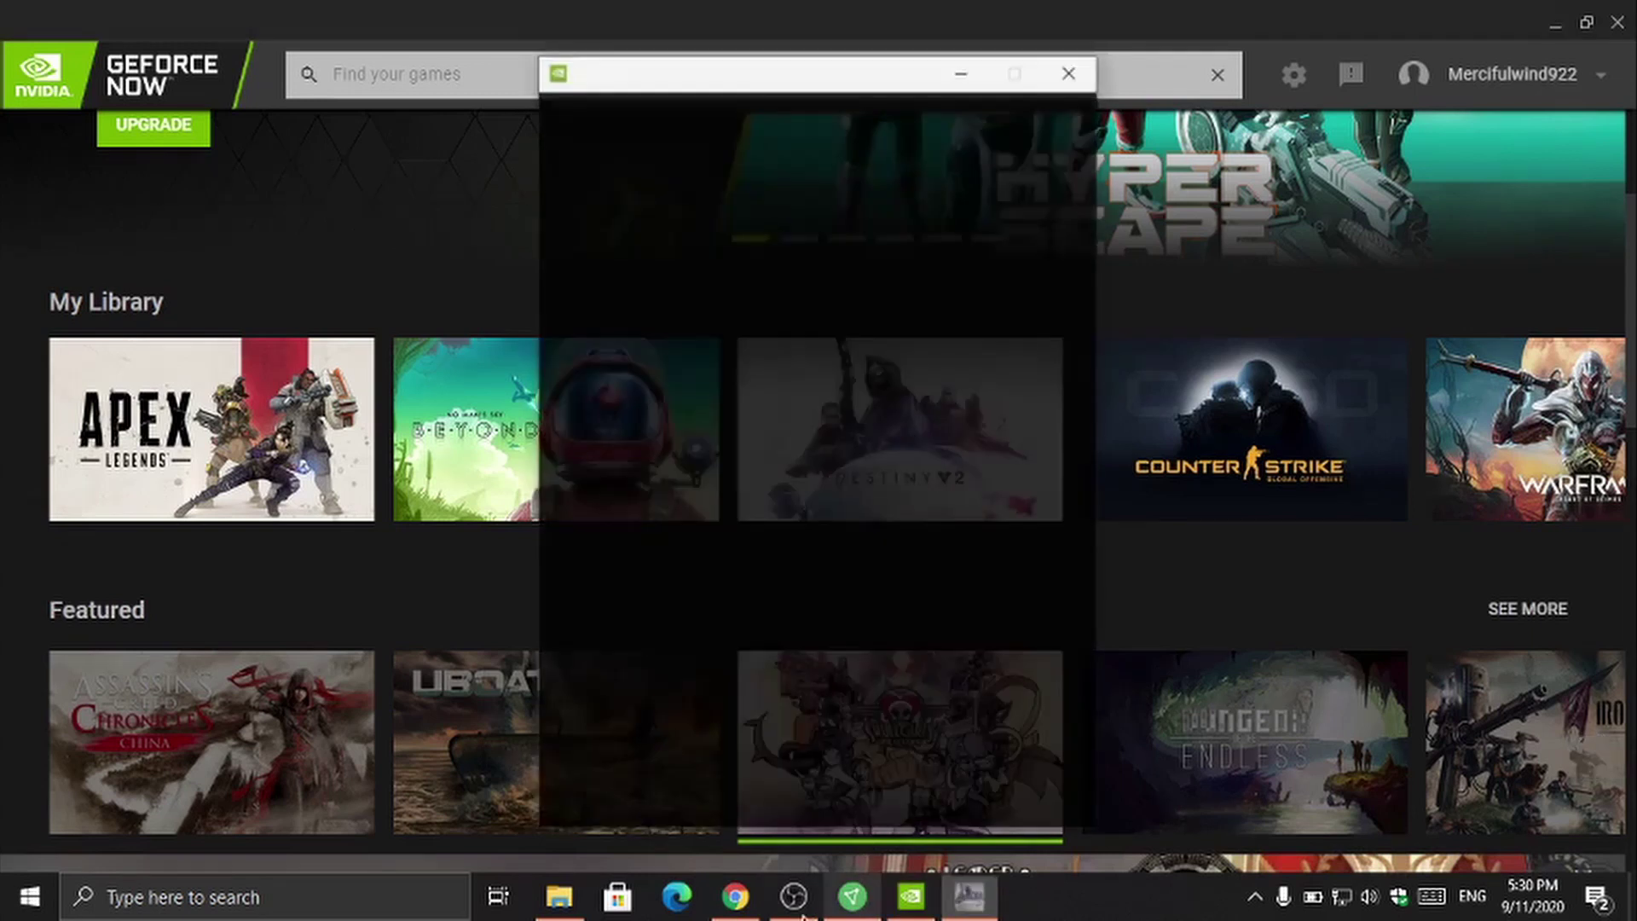
Abandon the Destiny 2 rig queue and return to the GeForce NOW home page
{"action": "left_click", "coordinate": [794, 902]}
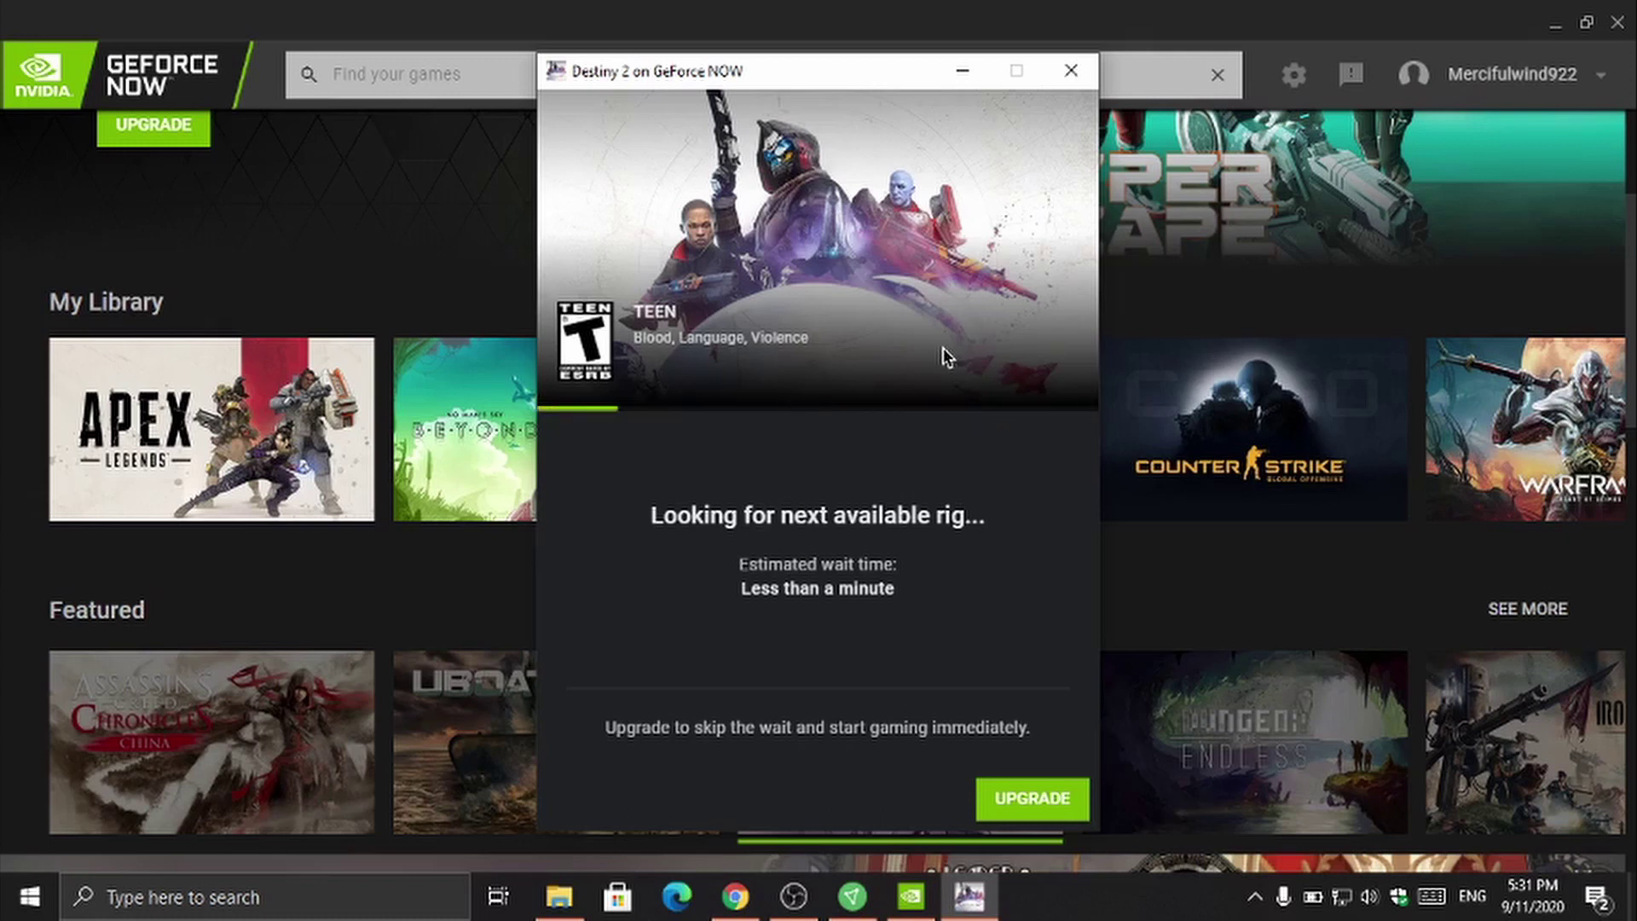
{"action": "left_click", "coordinate": [1071, 71]}
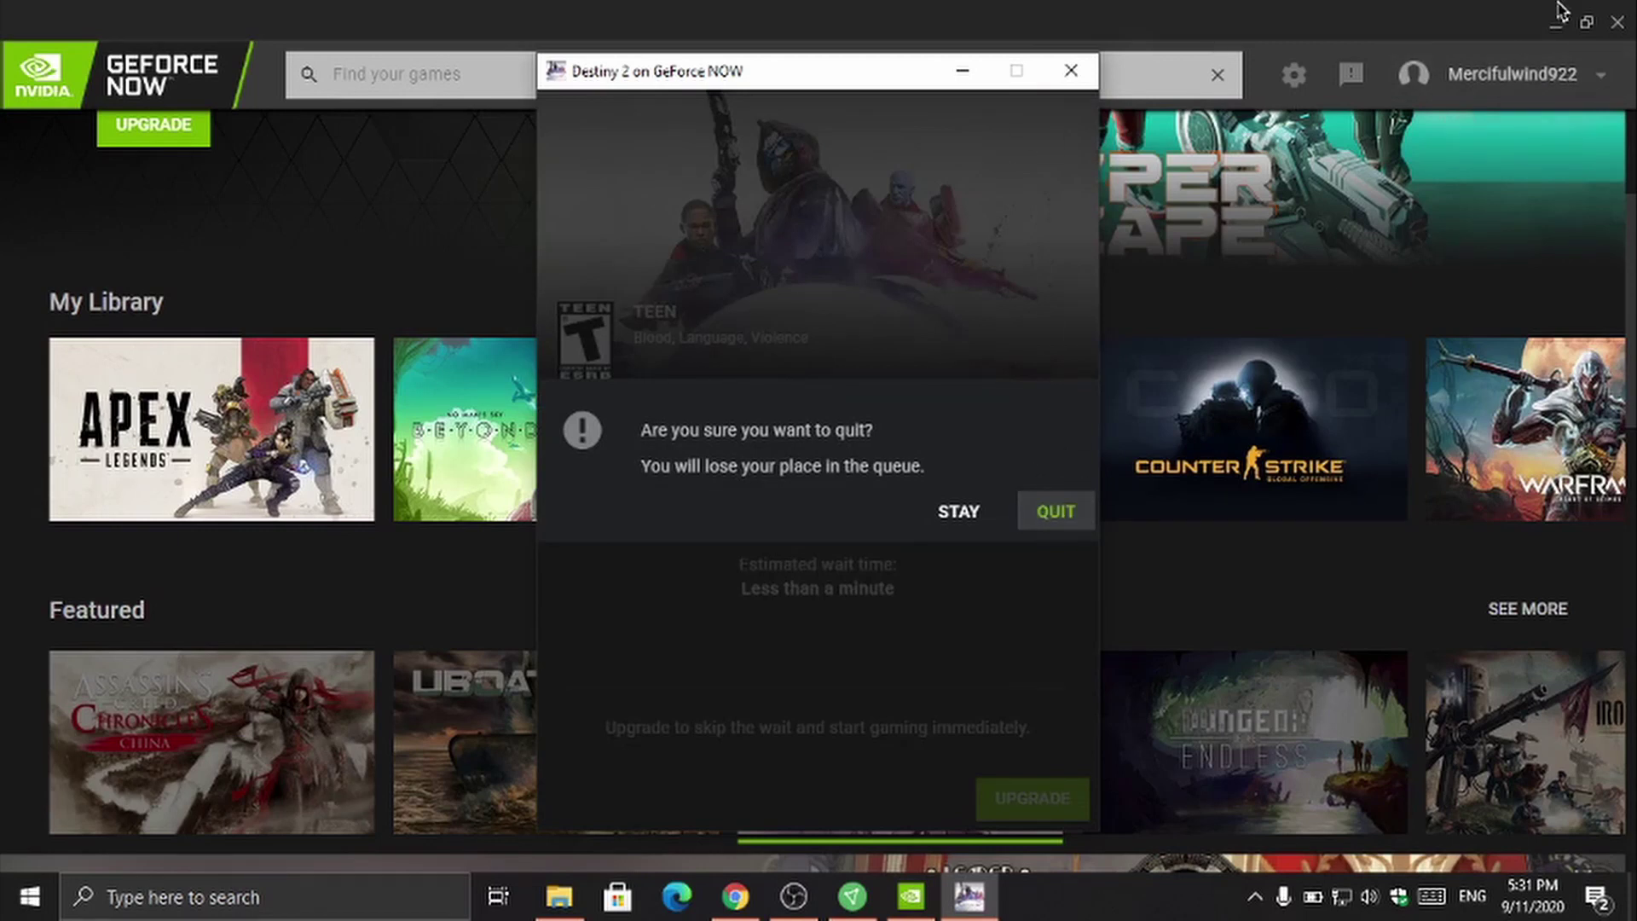
{"action": "left_click", "coordinate": [1042, 514]}
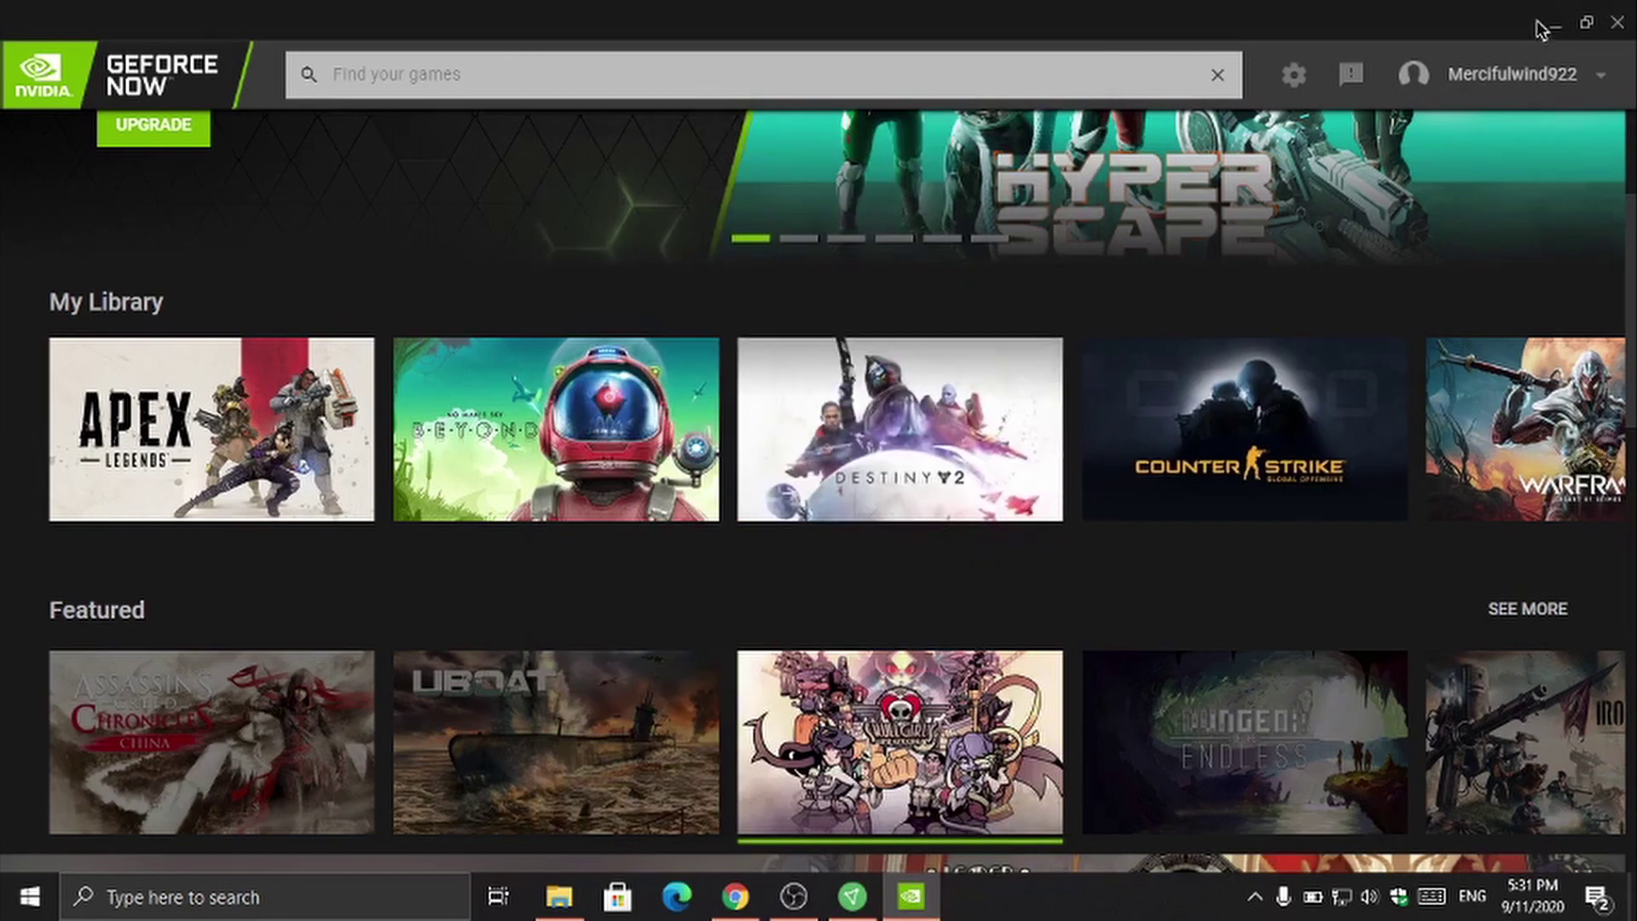
Close GeForce NOW and disconnect ProtonVPN from the US-WA#12 server, then minimize ProtonVPN
{"action": "left_click", "coordinate": [1618, 25]}
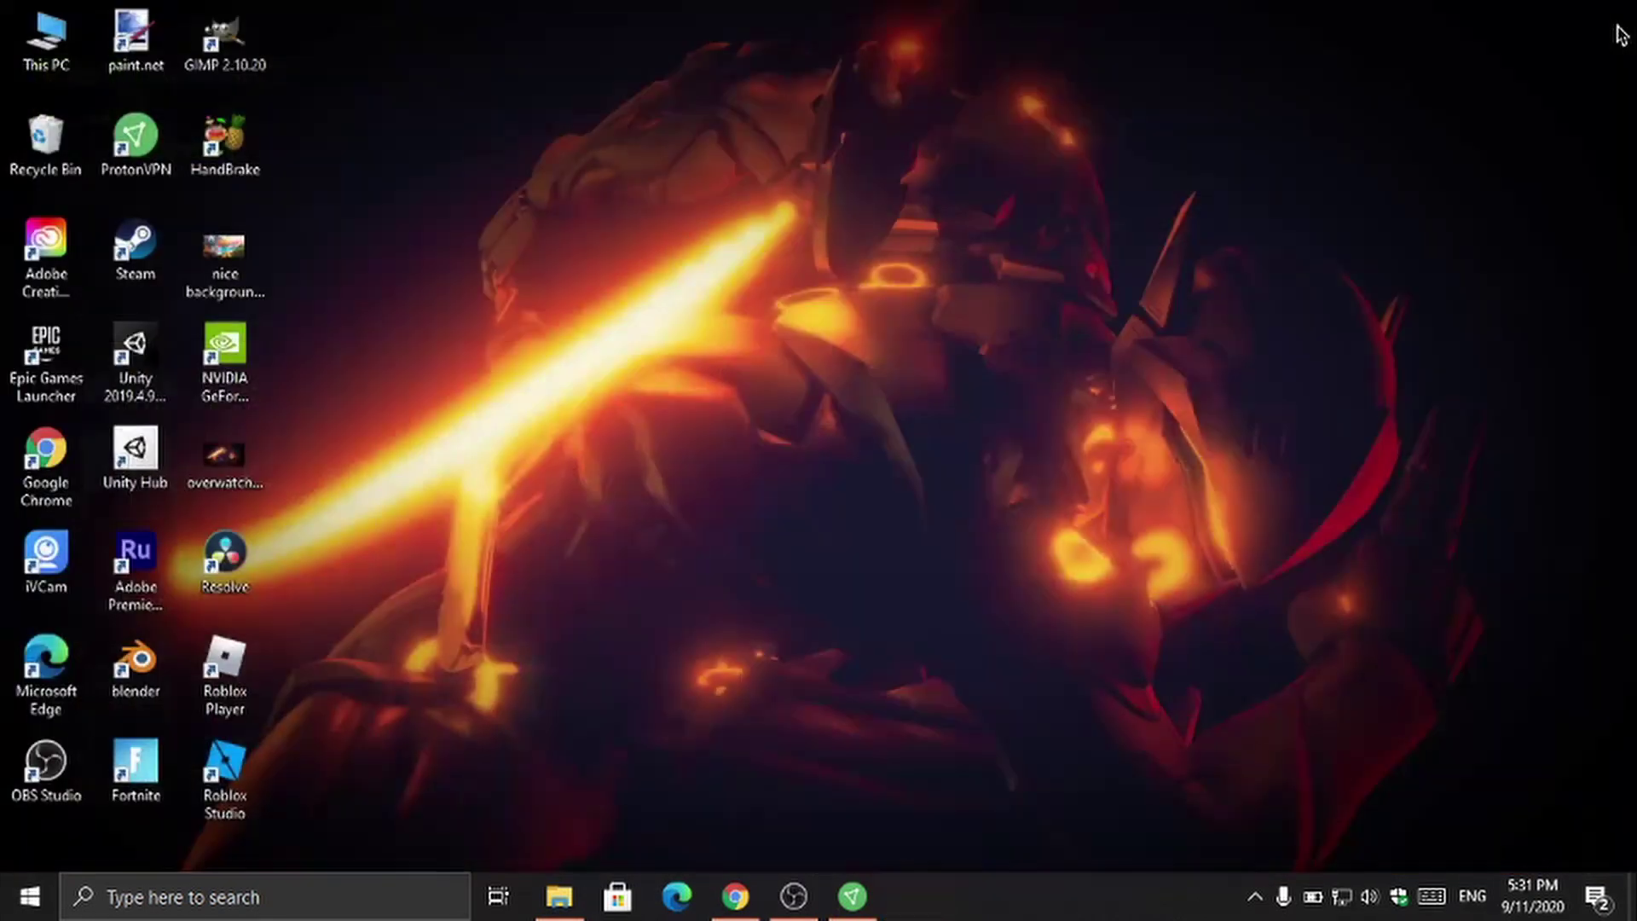
{"action": "left_click", "coordinate": [874, 904]}
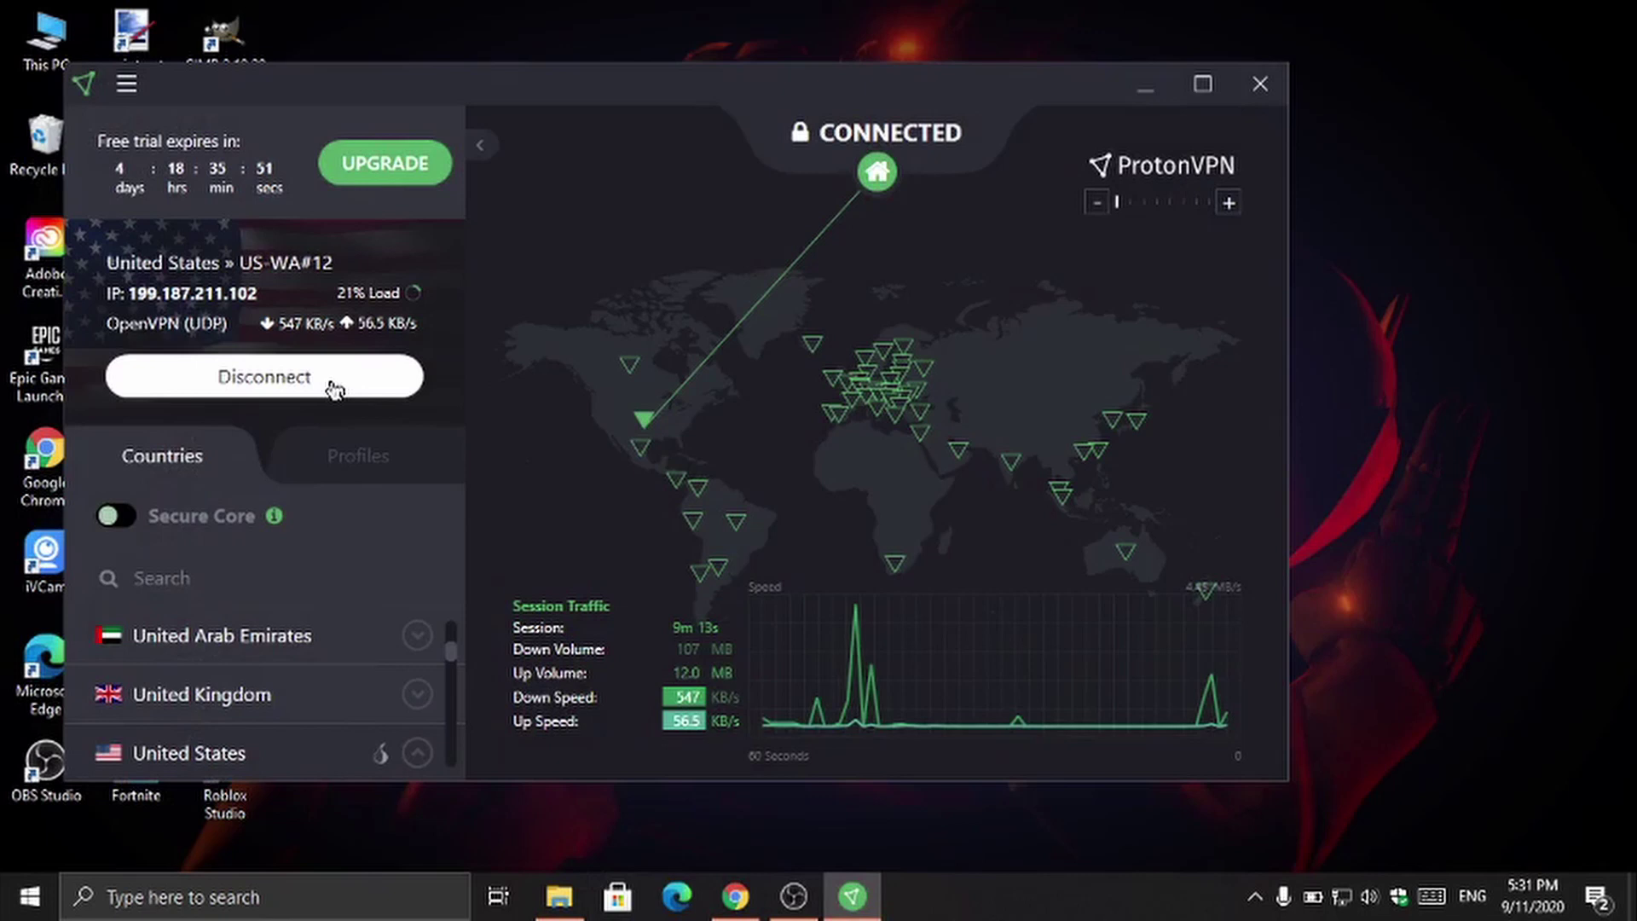
{"action": "left_click", "coordinate": [334, 389]}
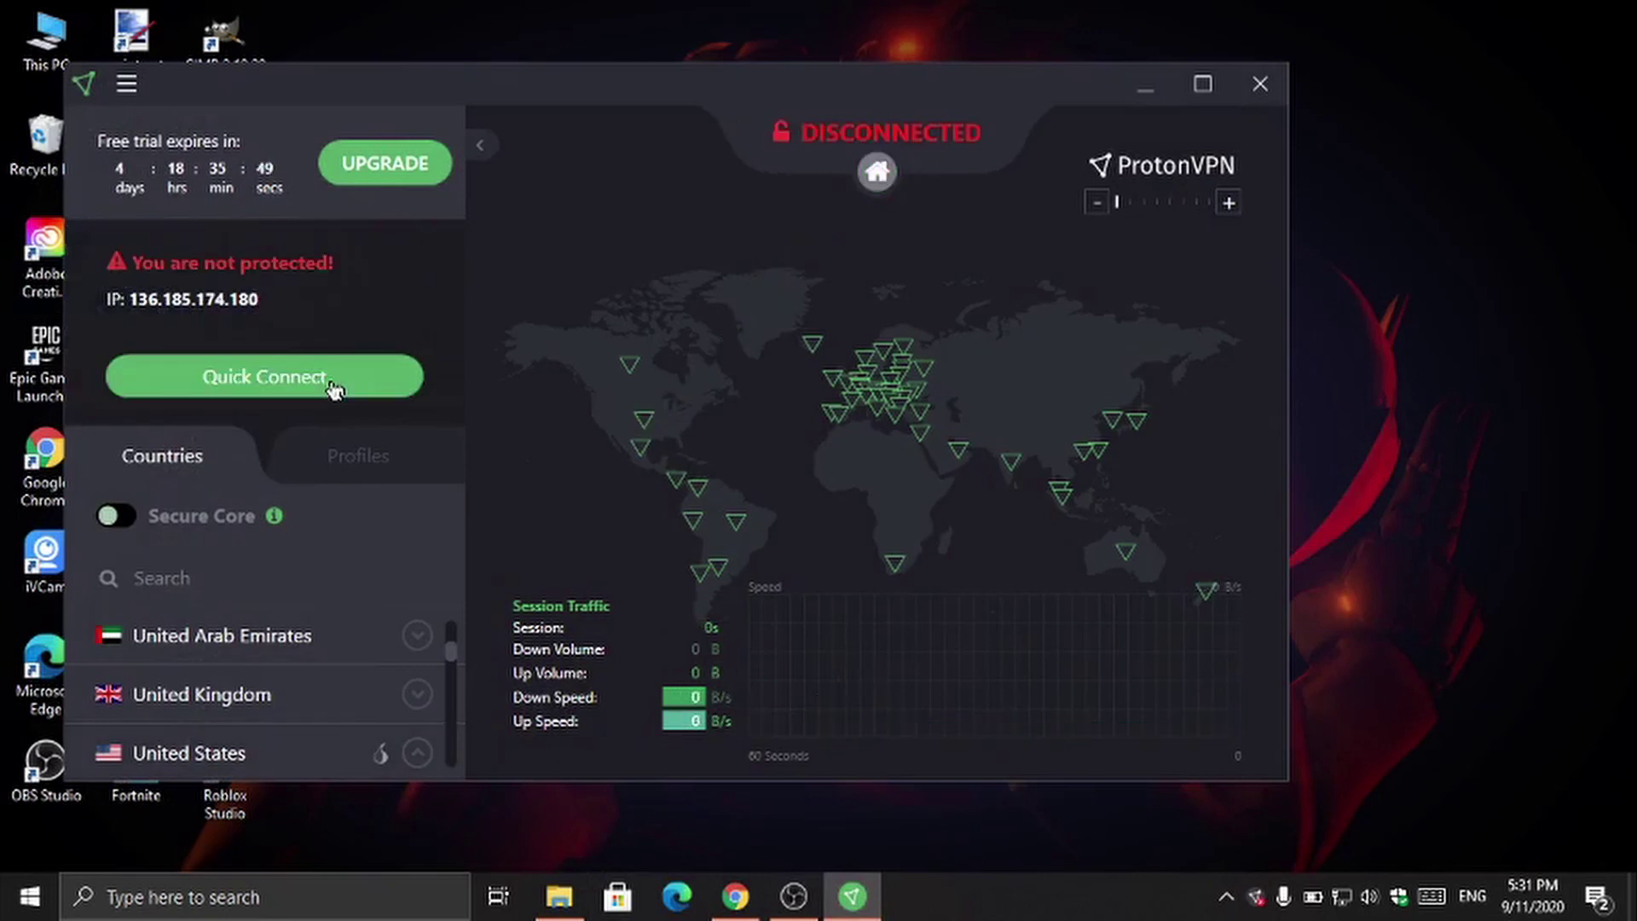
{"action": "left_click", "coordinate": [1136, 101]}
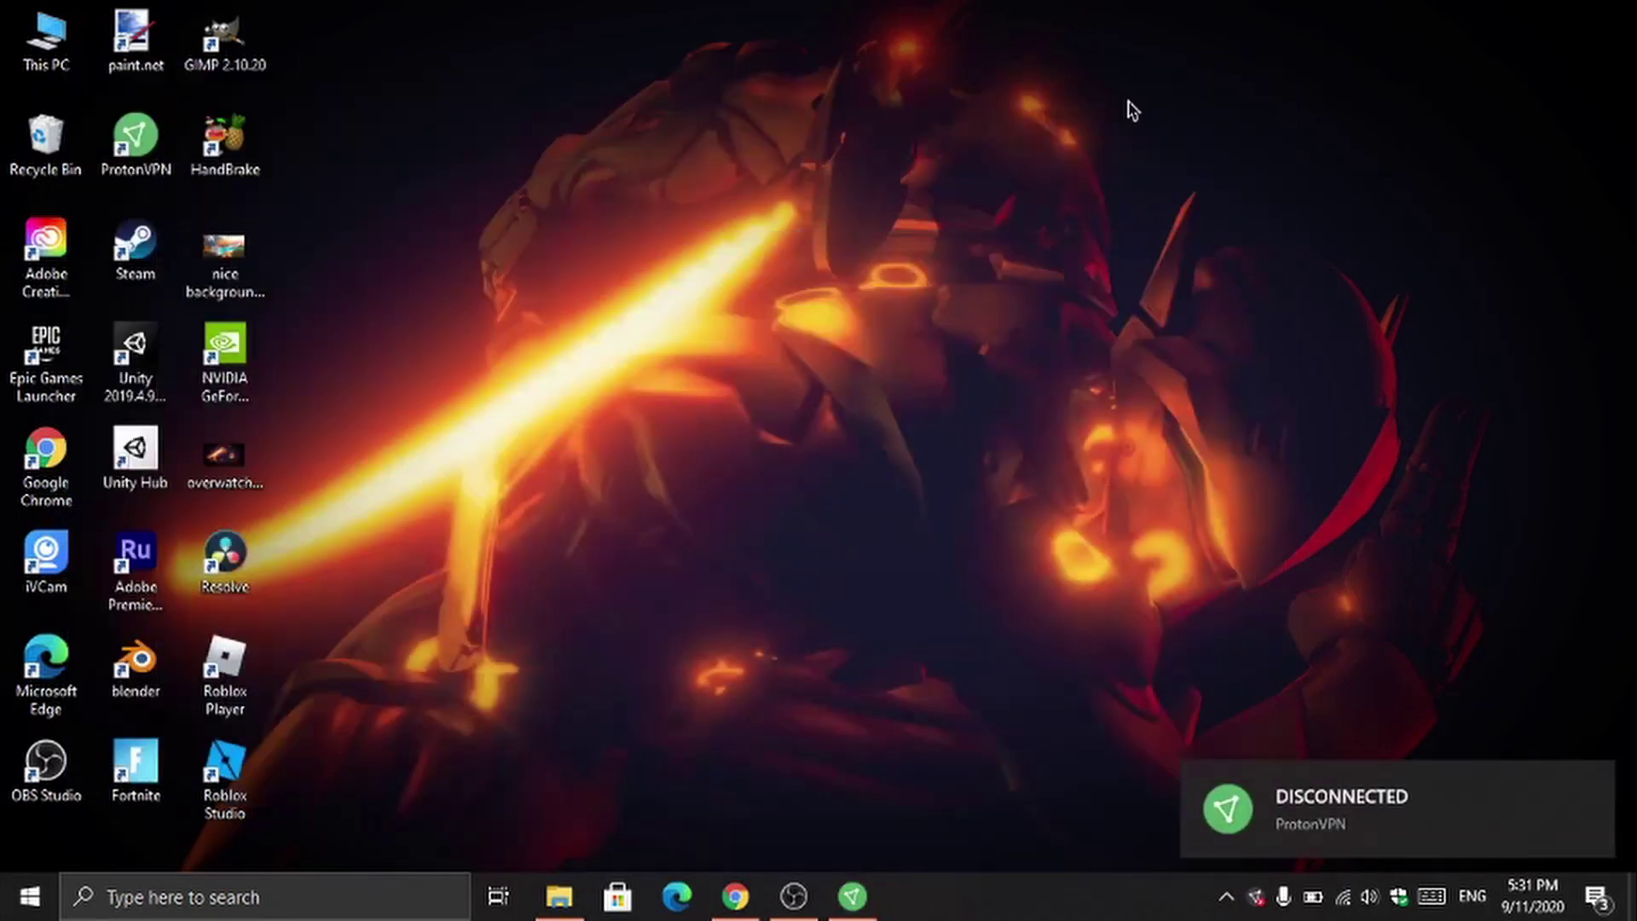
Reopen GeForce NOW from its desktop icon and launch Destiny 2 from My Library without the VPN
{"action": "double_click", "coordinate": [223, 344]}
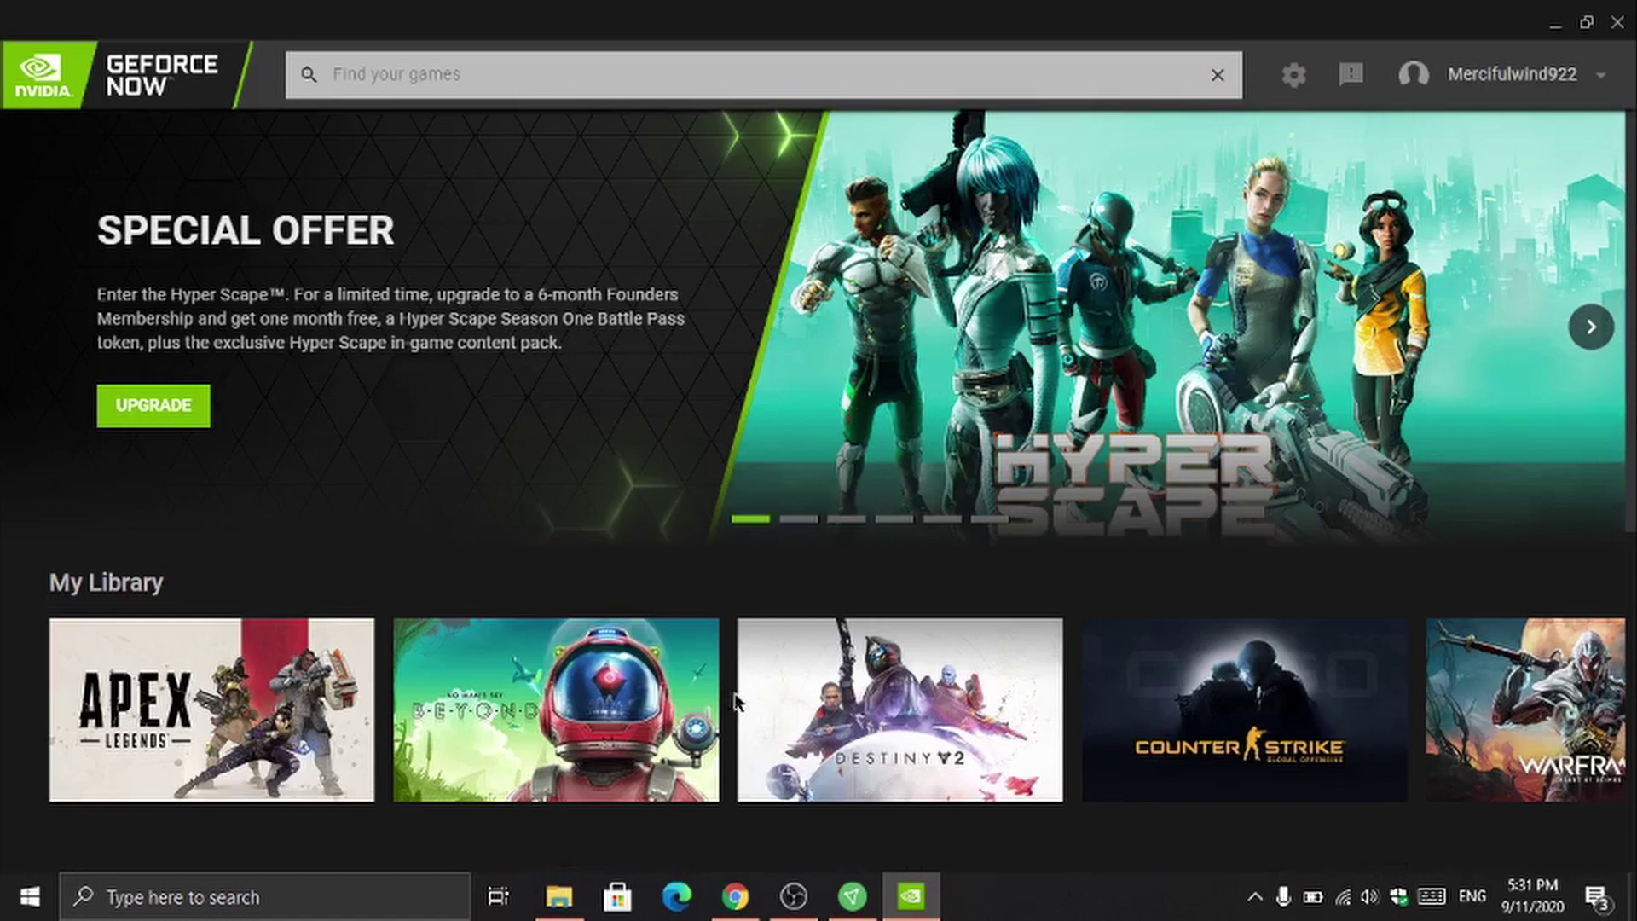
{"action": "scroll", "coordinate": [923, 719], "scroll_direction": "down", "scroll_amount": 5}
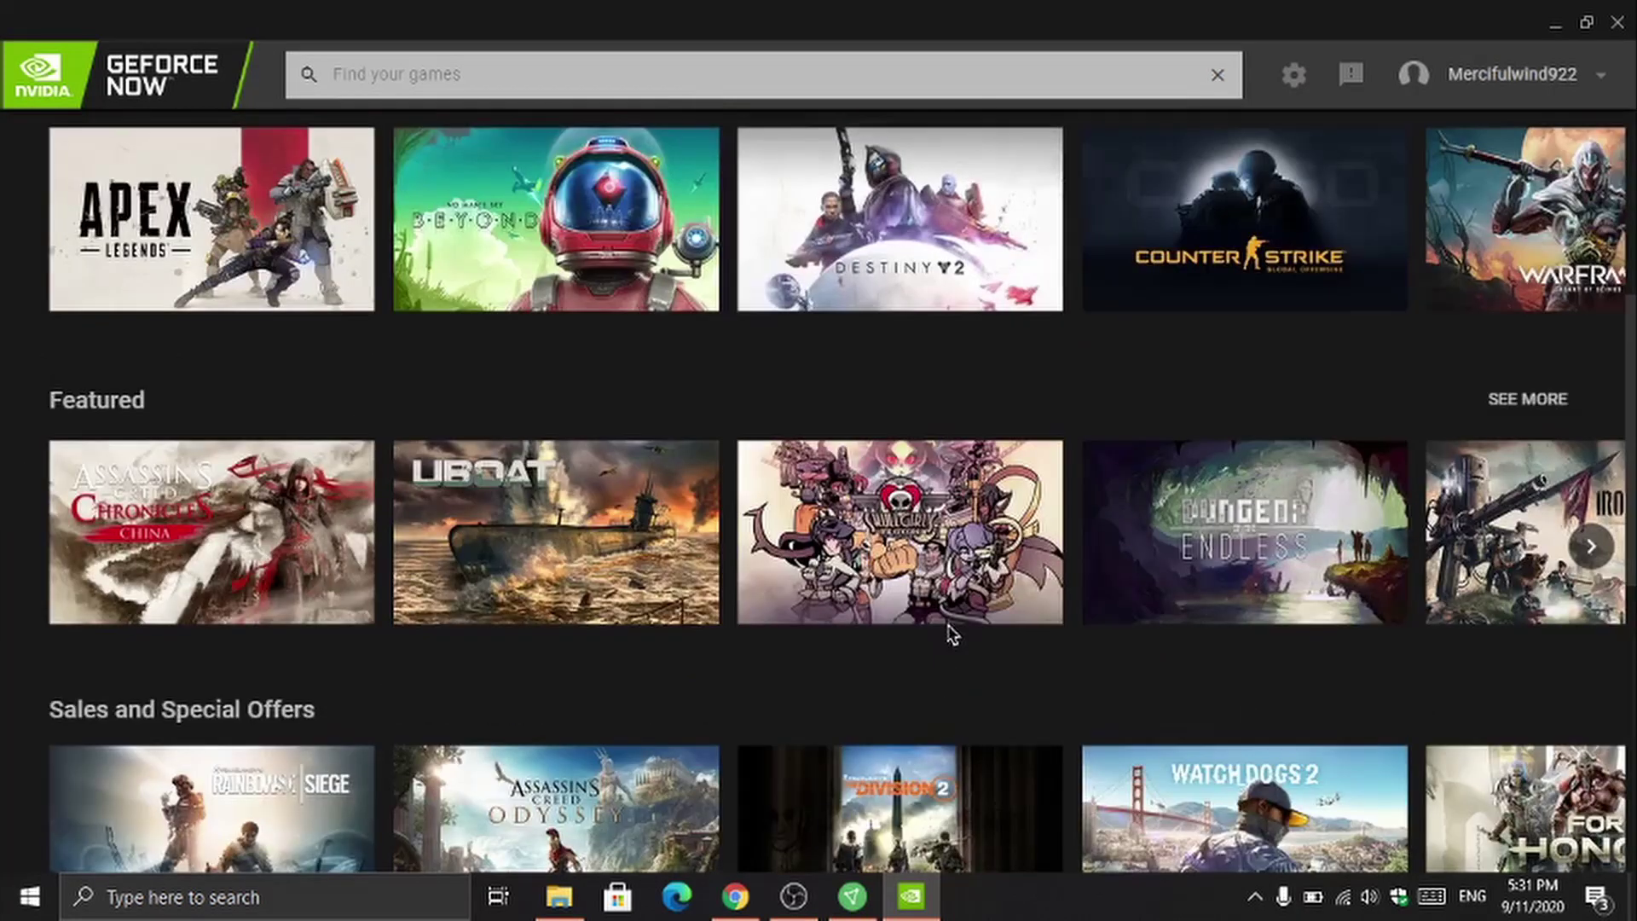
{"action": "scroll", "coordinate": [950, 628], "scroll_direction": "up", "scroll_amount": 5}
{"action": "scroll", "coordinate": [949, 594], "scroll_direction": "down", "scroll_amount": 3}
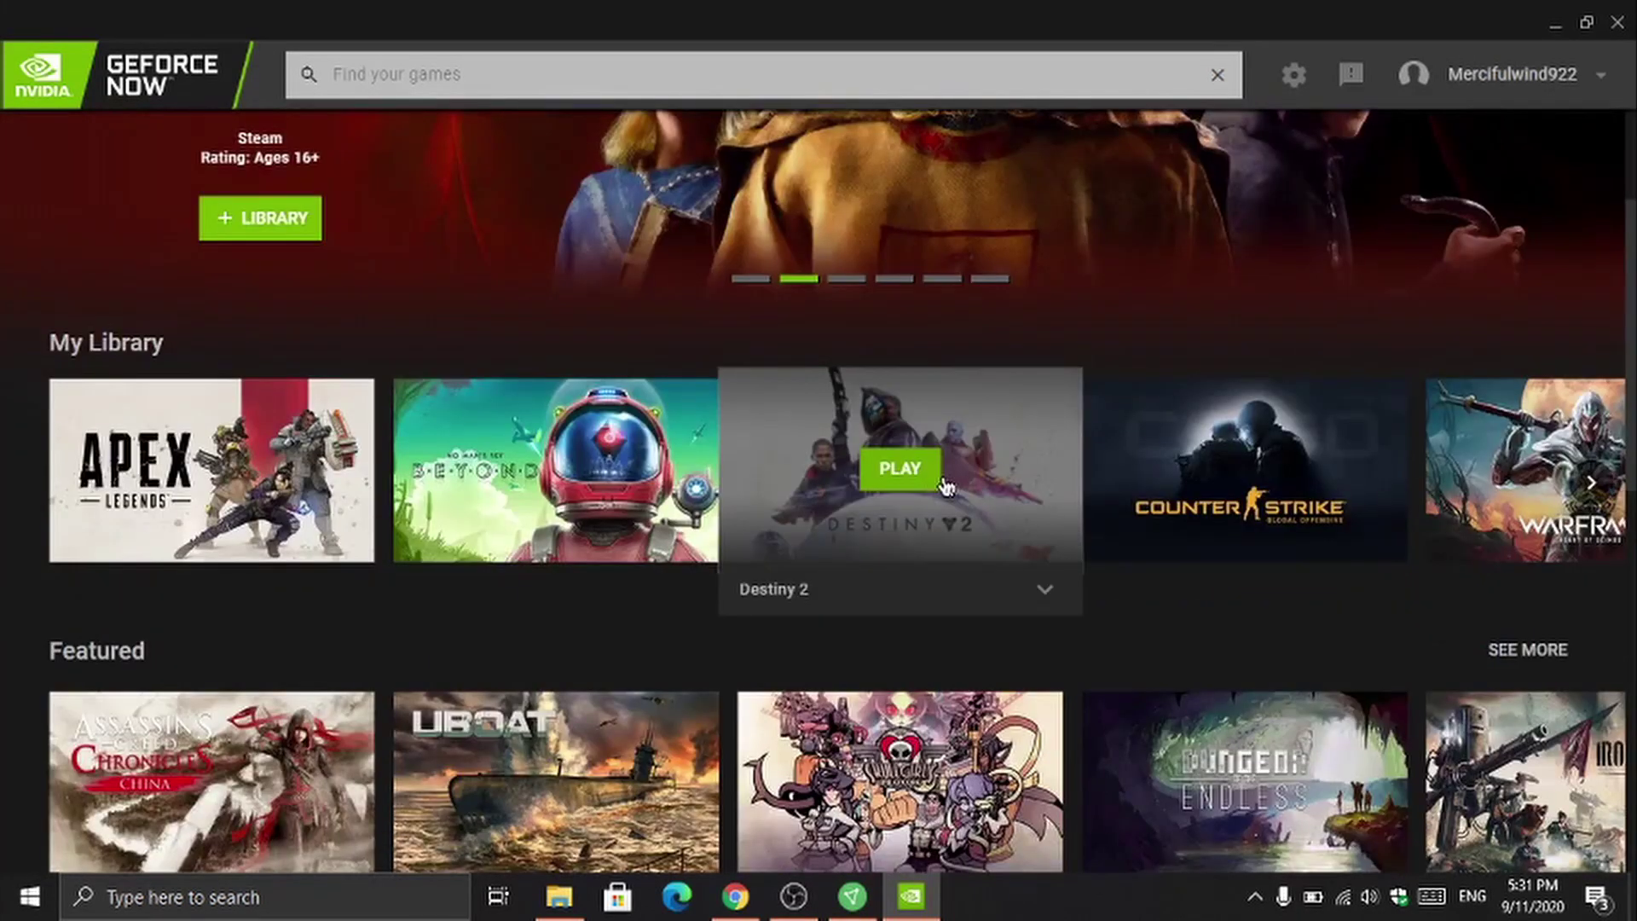
{"action": "left_click", "coordinate": [917, 483]}
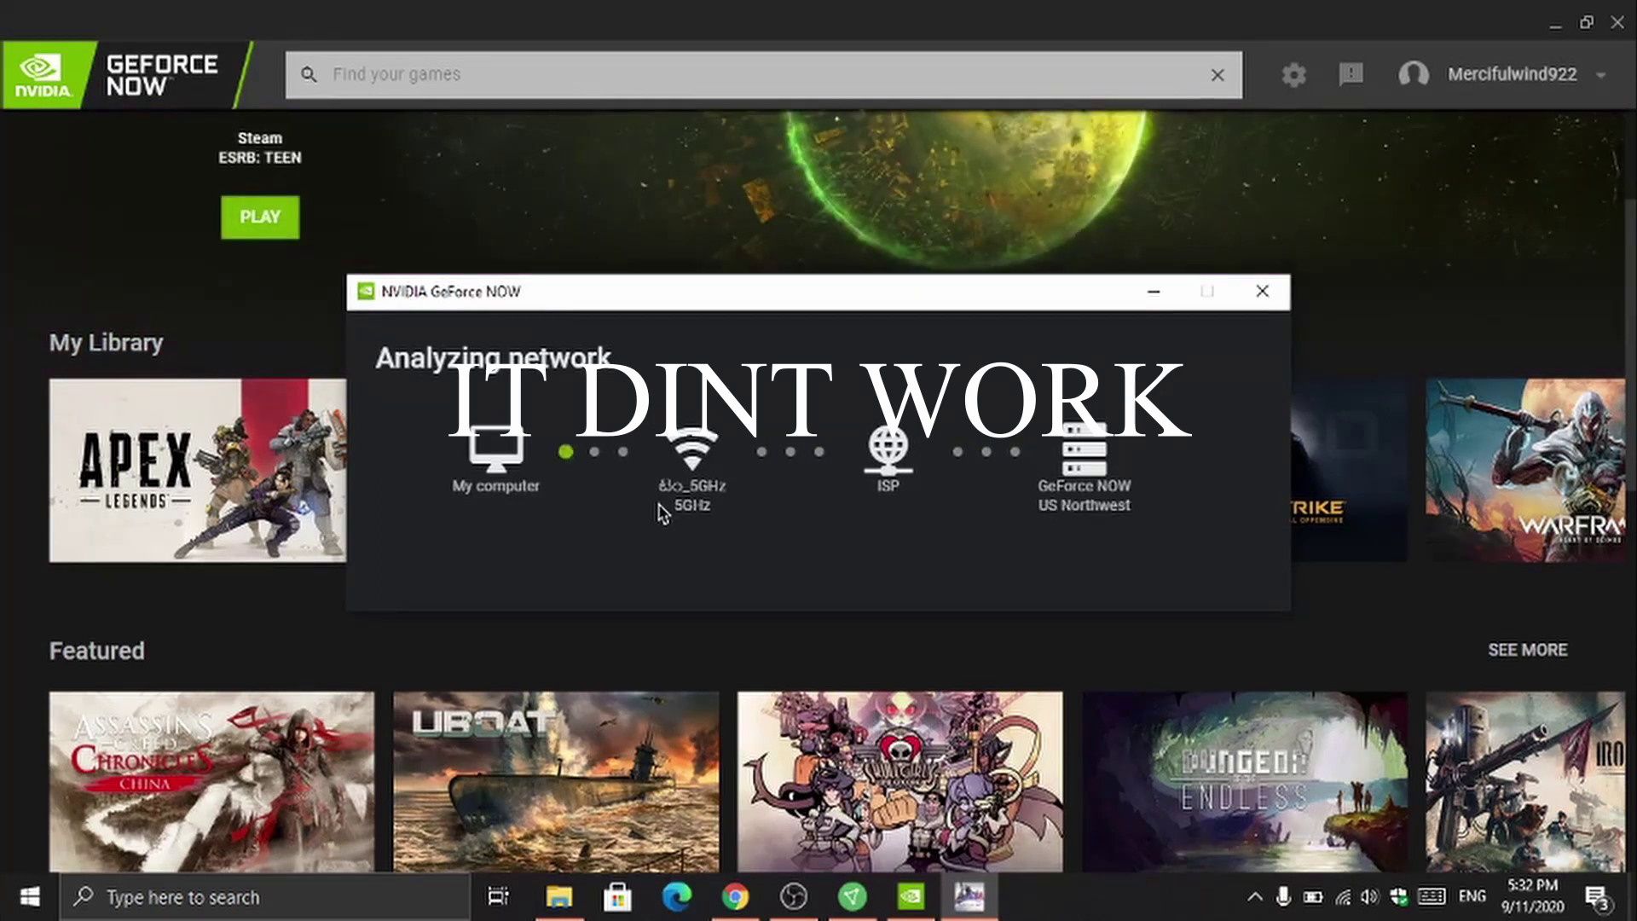
Let the Destiny 2 network analysis finish, then bring the OBS window to the front
{"action": "scroll", "coordinate": [290, 478], "scroll_direction": "up", "scroll_amount": 3}
{"action": "scroll", "coordinate": [294, 461], "scroll_direction": "down", "scroll_amount": 3}
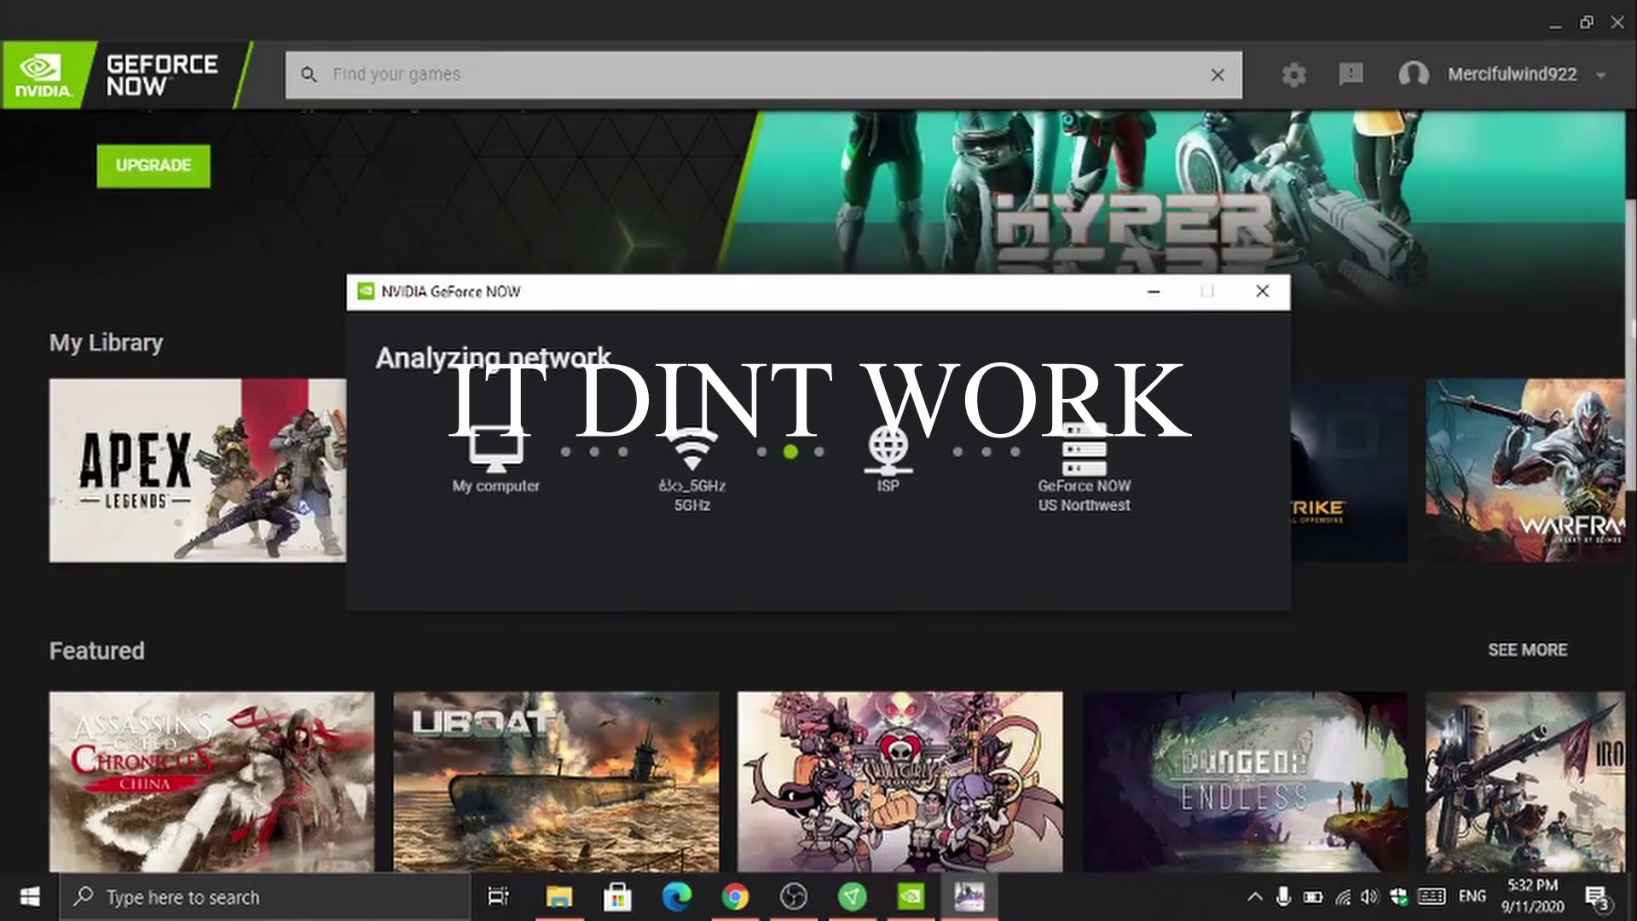
{"action": "scroll", "coordinate": [1516, 328], "scroll_direction": "up", "scroll_amount": 3}
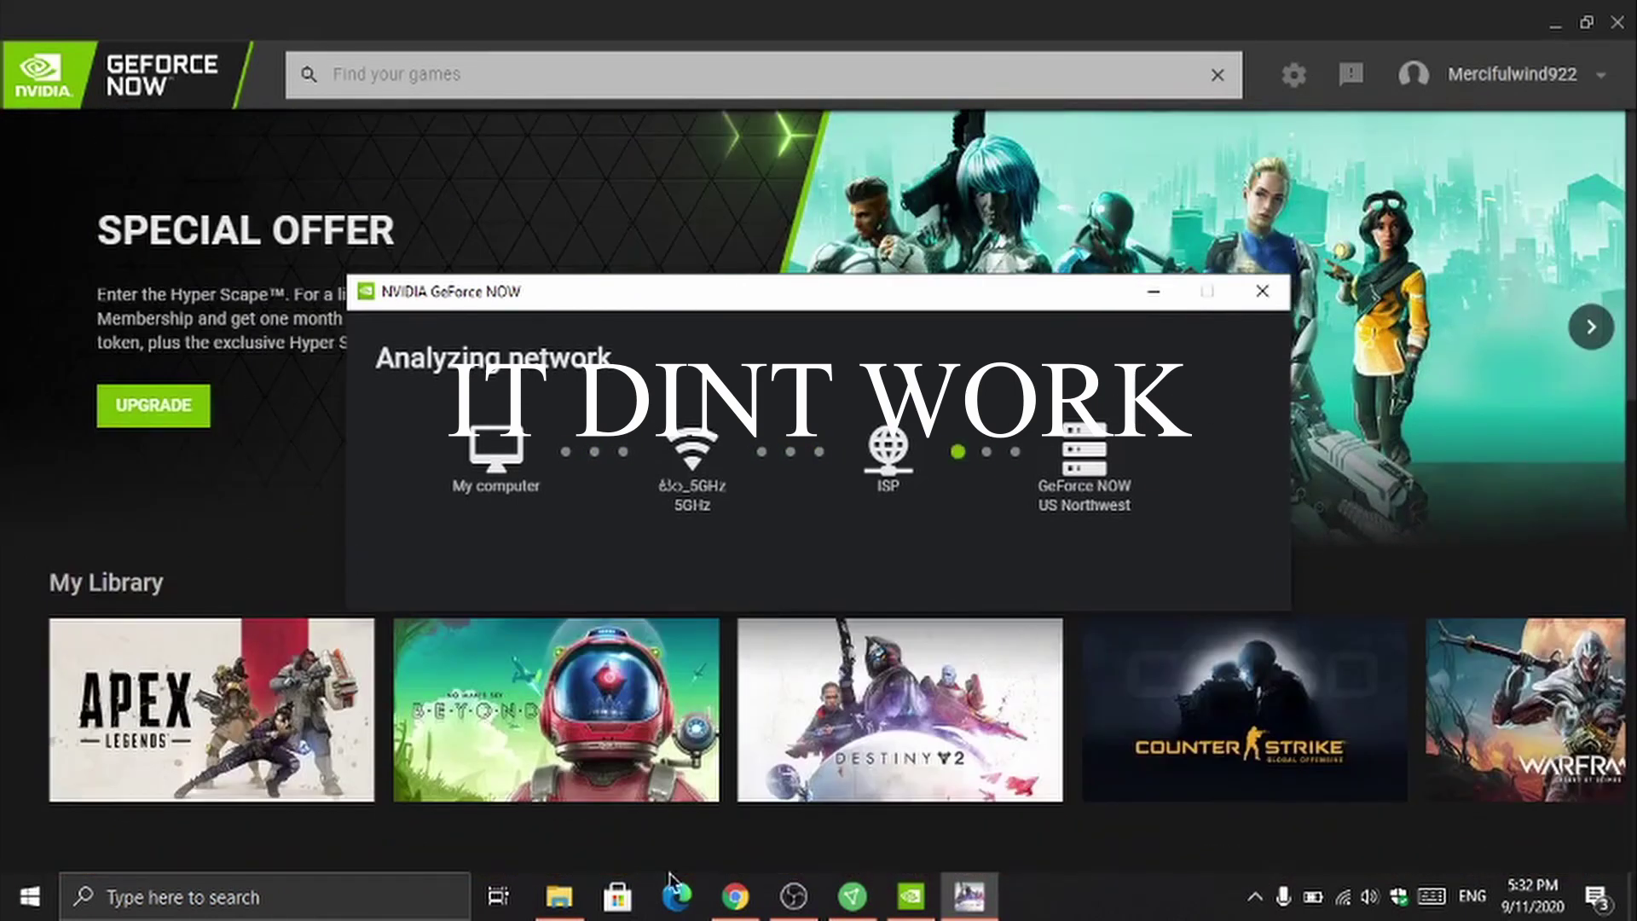
{"action": "left_click", "coordinate": [793, 895]}
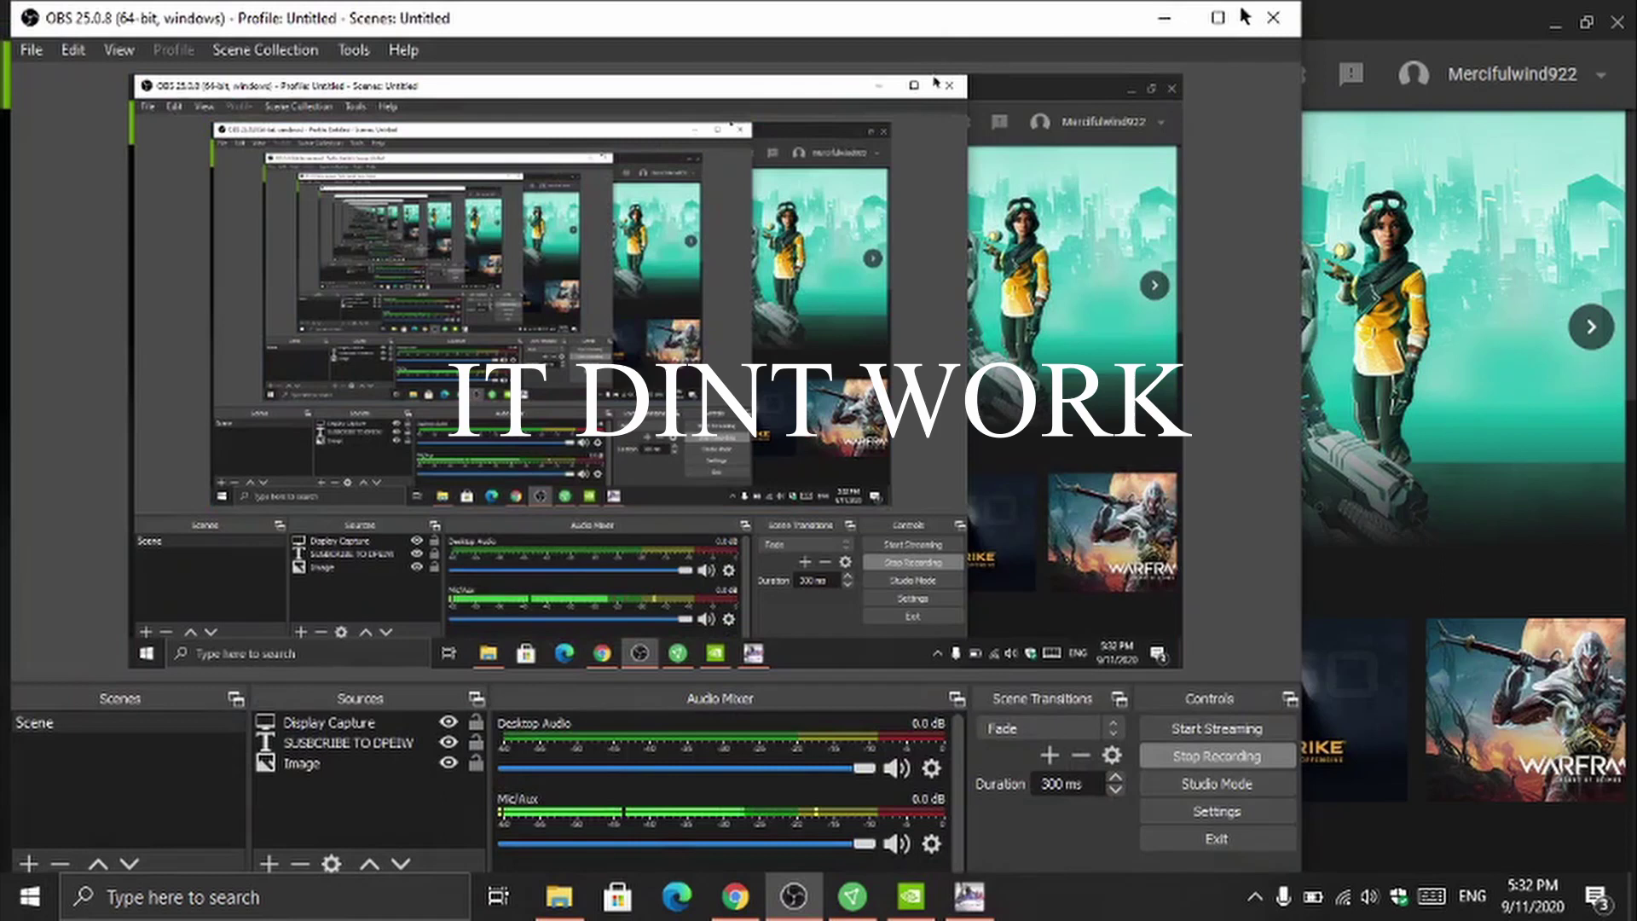
{"action": "left_click", "coordinate": [1166, 20]}
Hide OBS and continue anyway past the poor-network warning to start Destiny 2
{"action": "left_click", "coordinate": [1166, 21]}
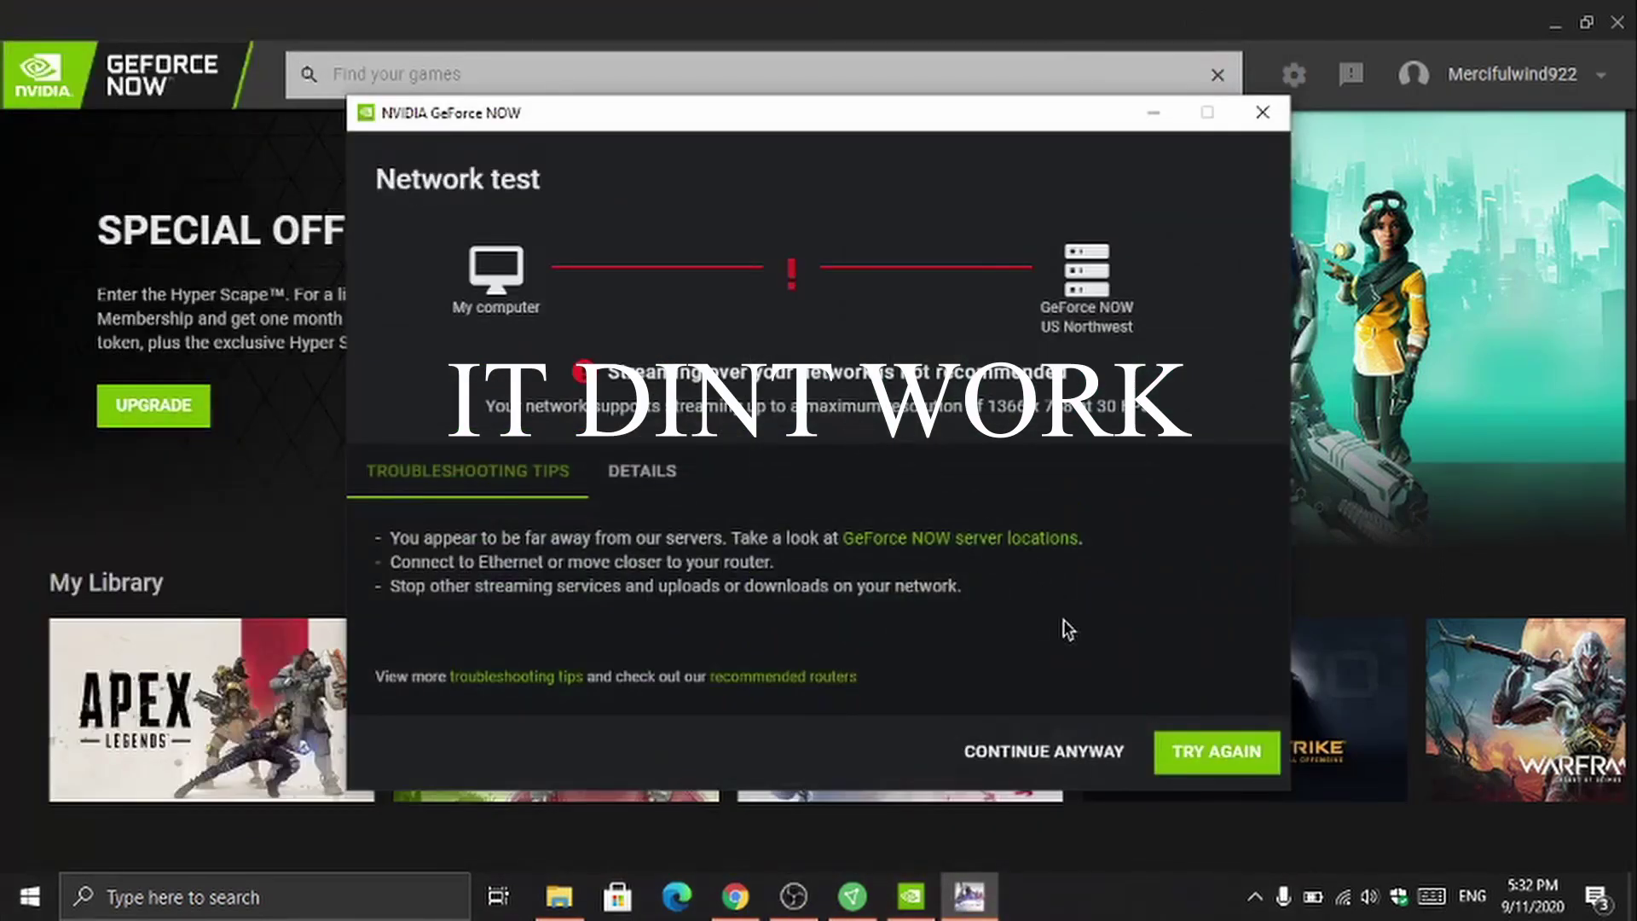
{"action": "left_click", "coordinate": [1104, 752]}
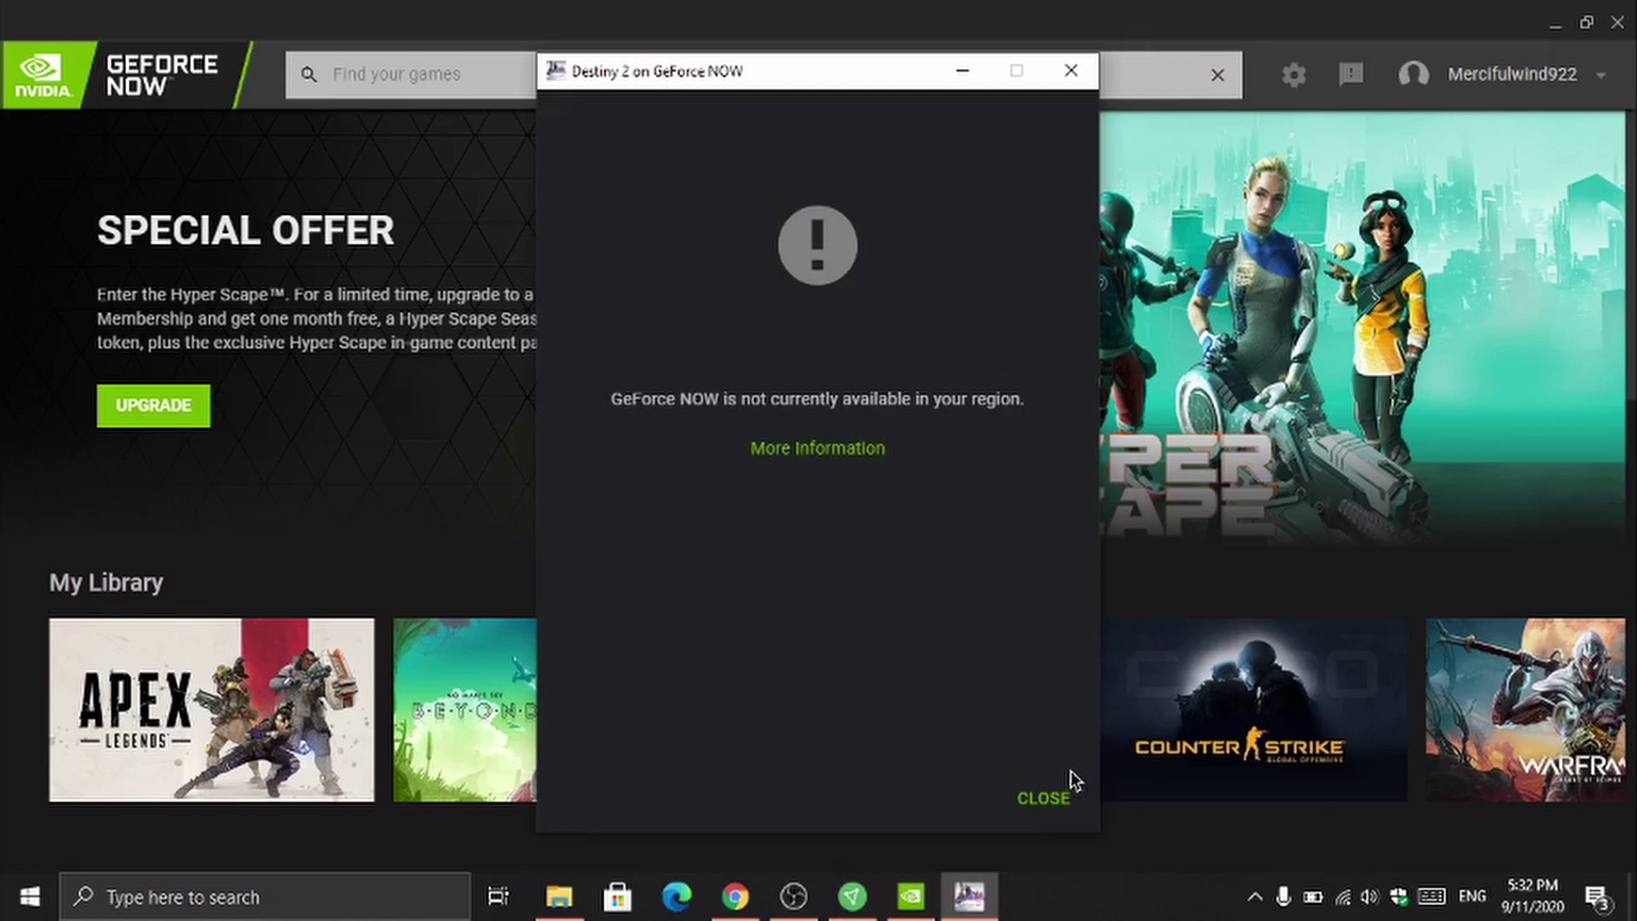
Dismiss the region-unavailable error, show the disconnected ProtonVPN window, and close GeForce NOW
{"action": "left_click", "coordinate": [1042, 798]}
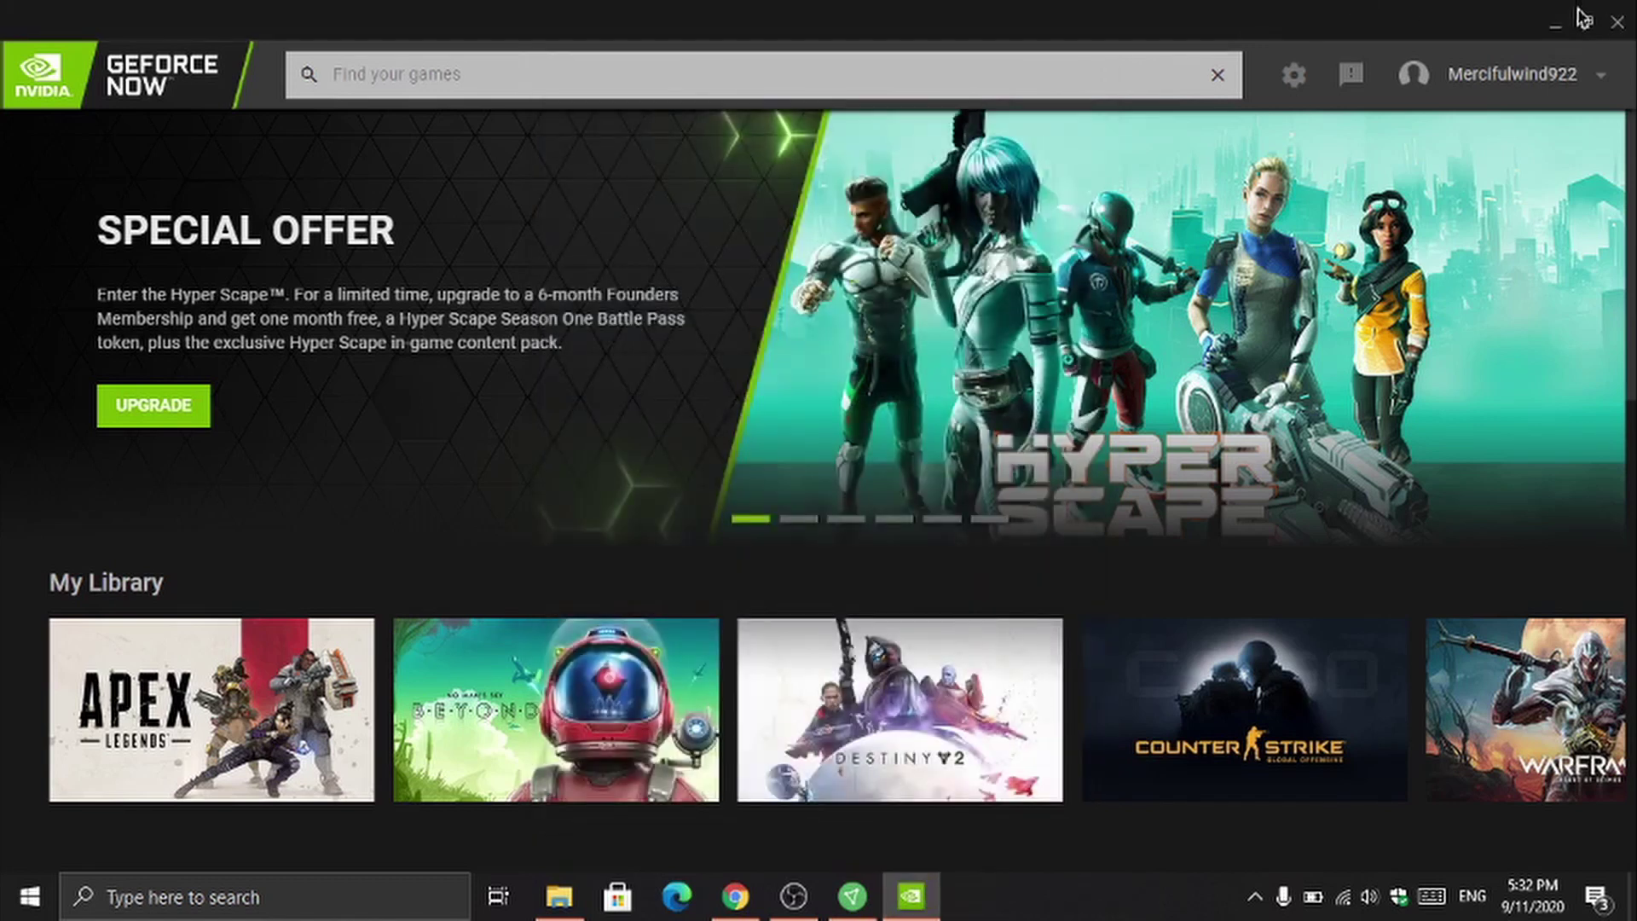
{"action": "left_click", "coordinate": [1553, 28]}
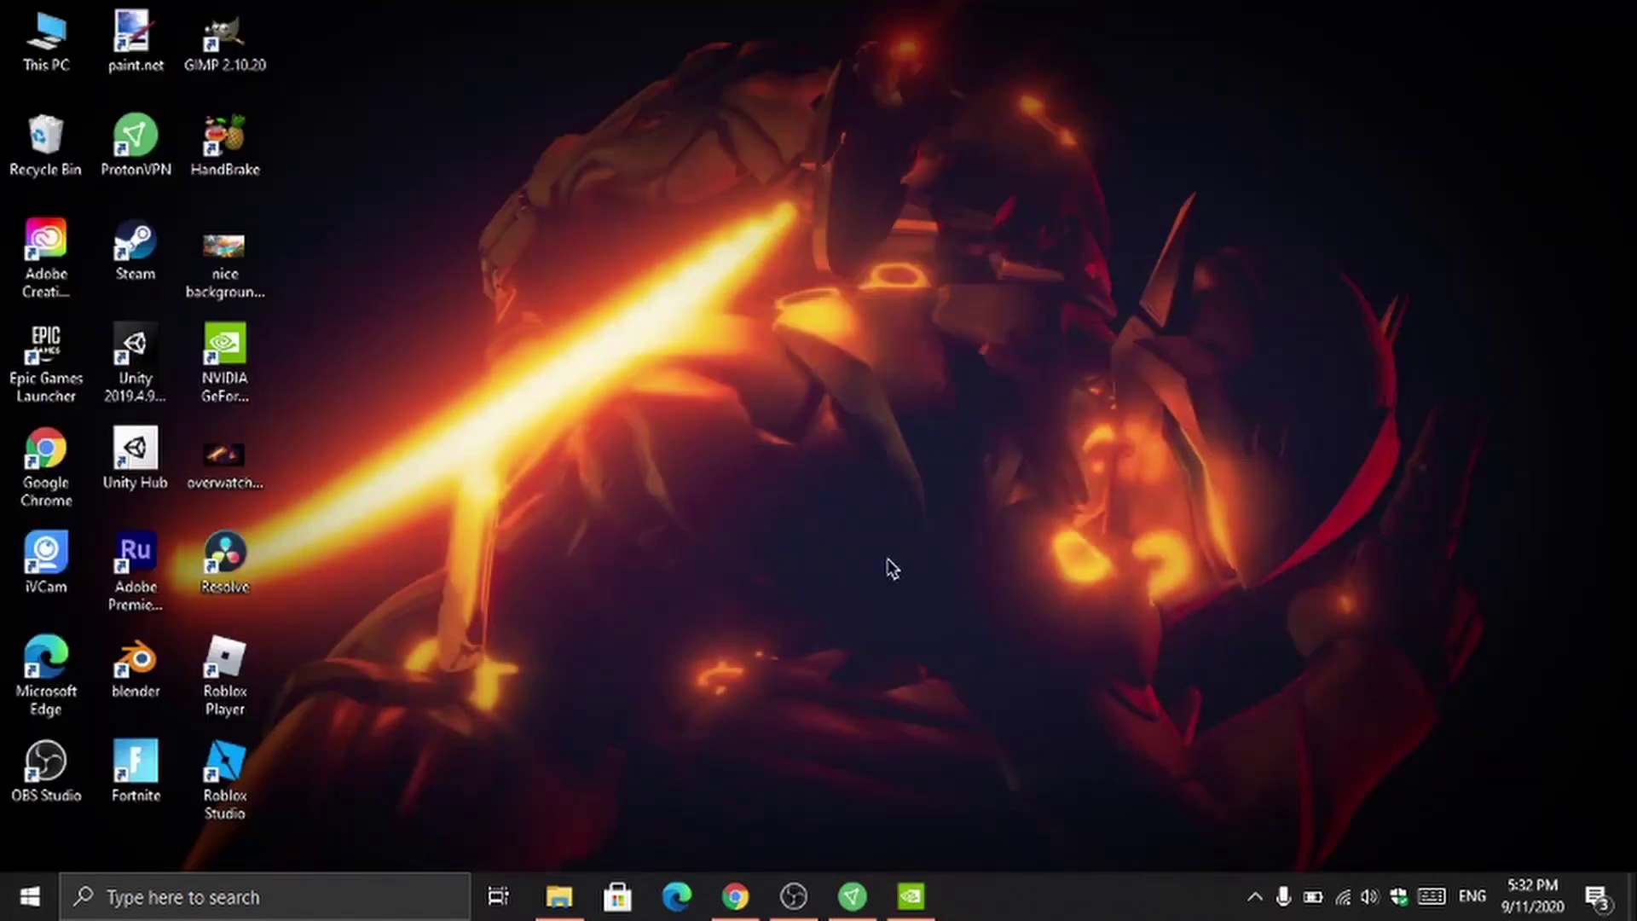
{"action": "left_click", "coordinate": [833, 900]}
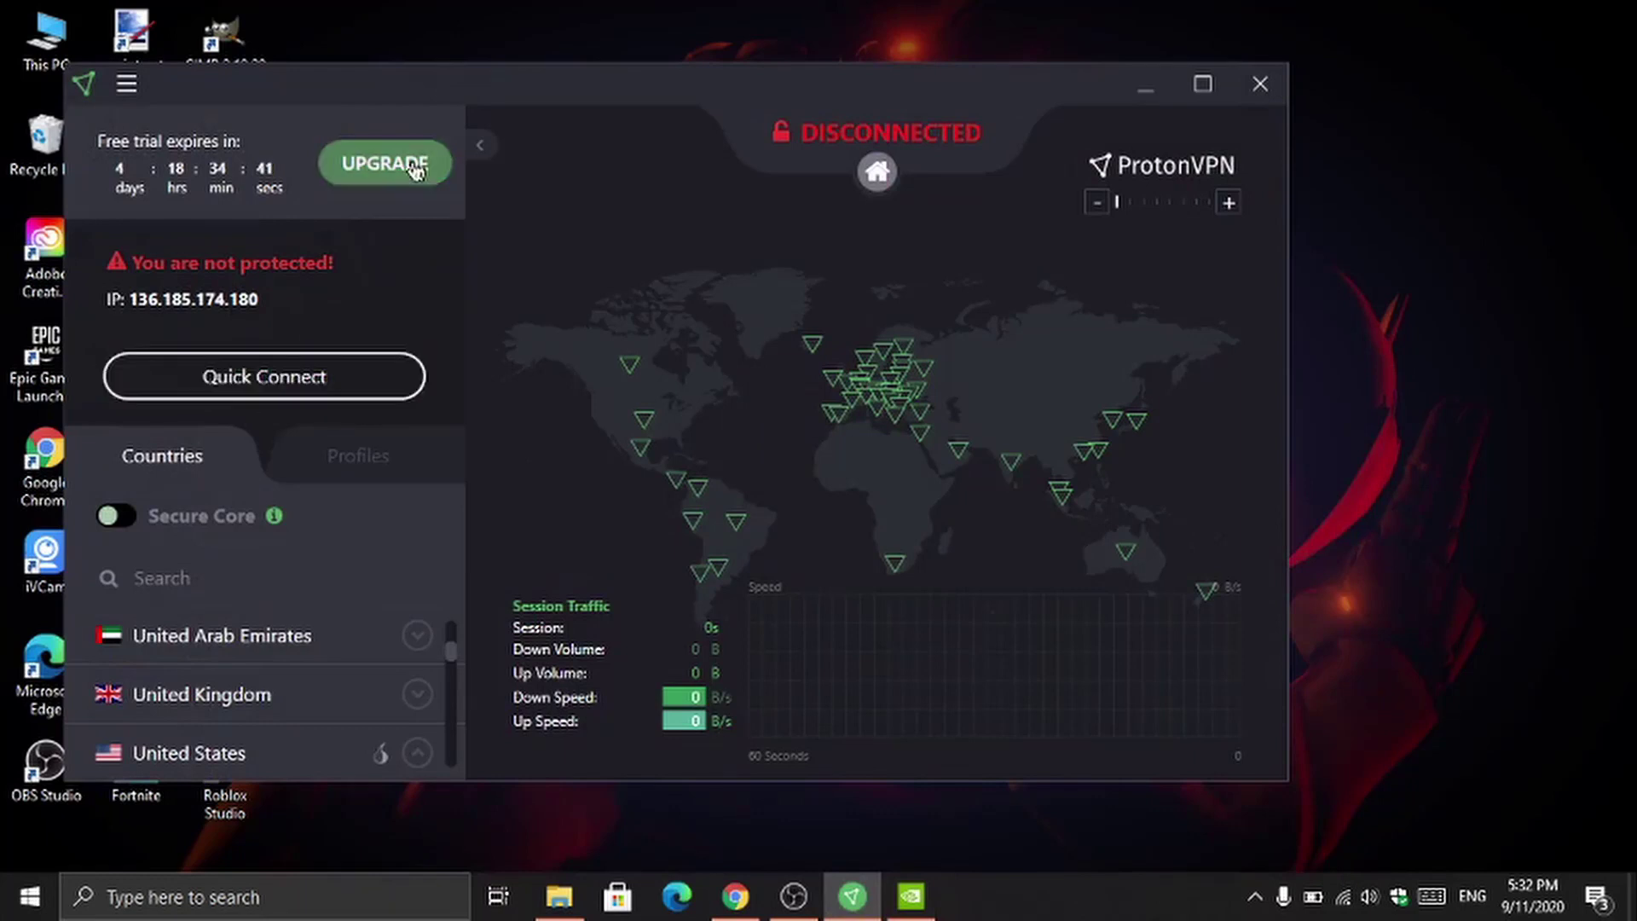
{"action": "left_click", "coordinate": [911, 893]}
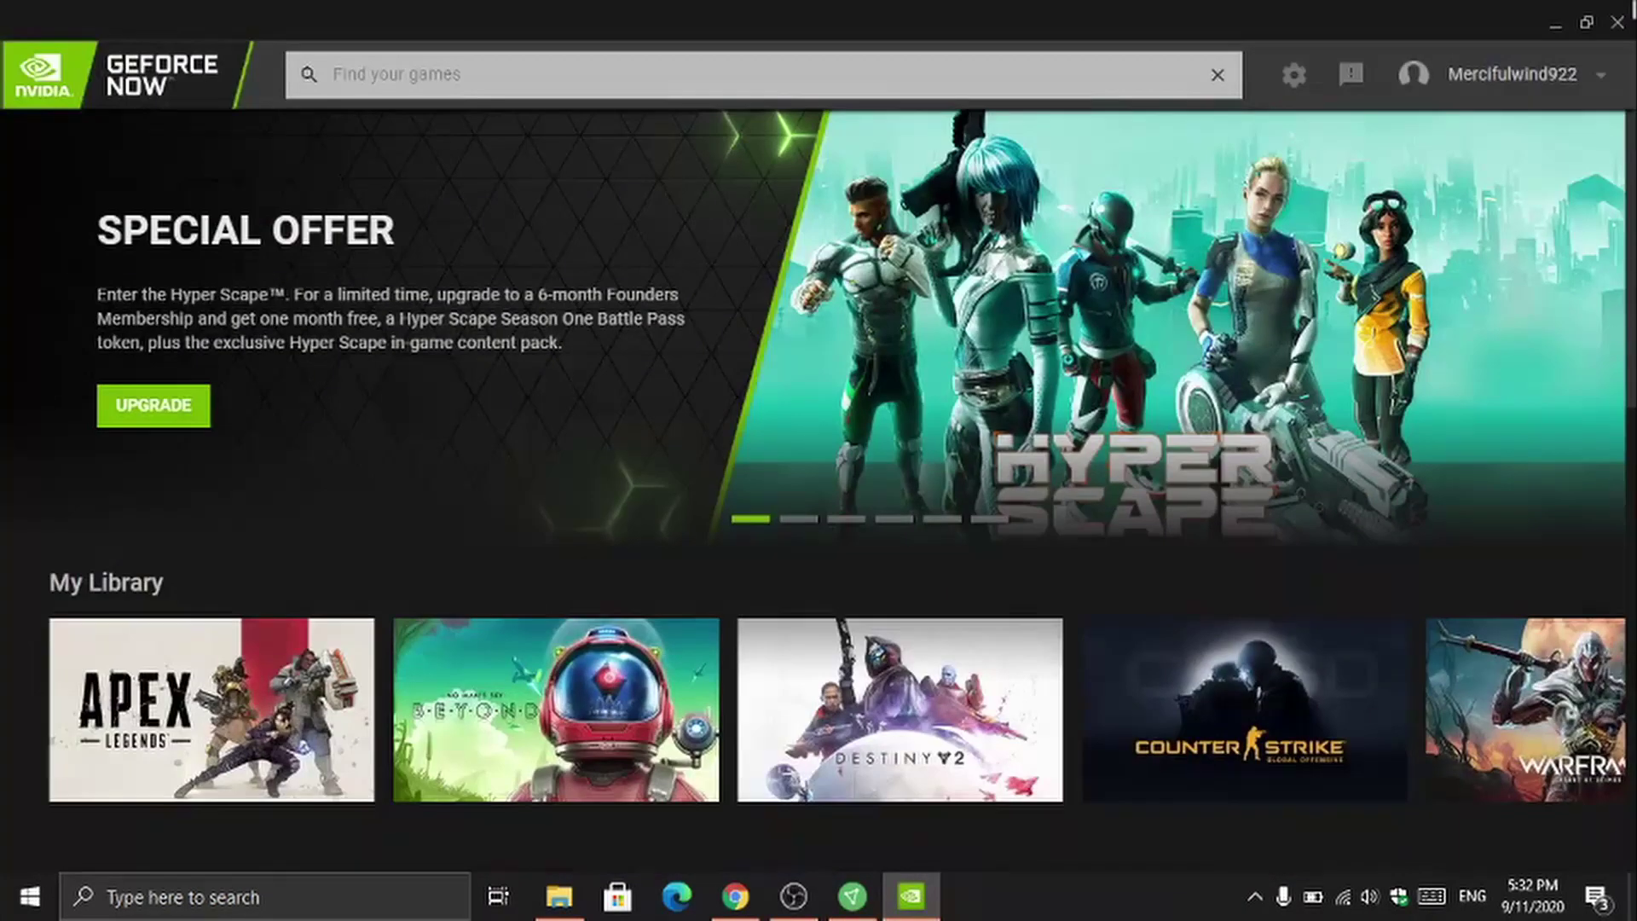
{"action": "left_click", "coordinate": [1619, 23]}
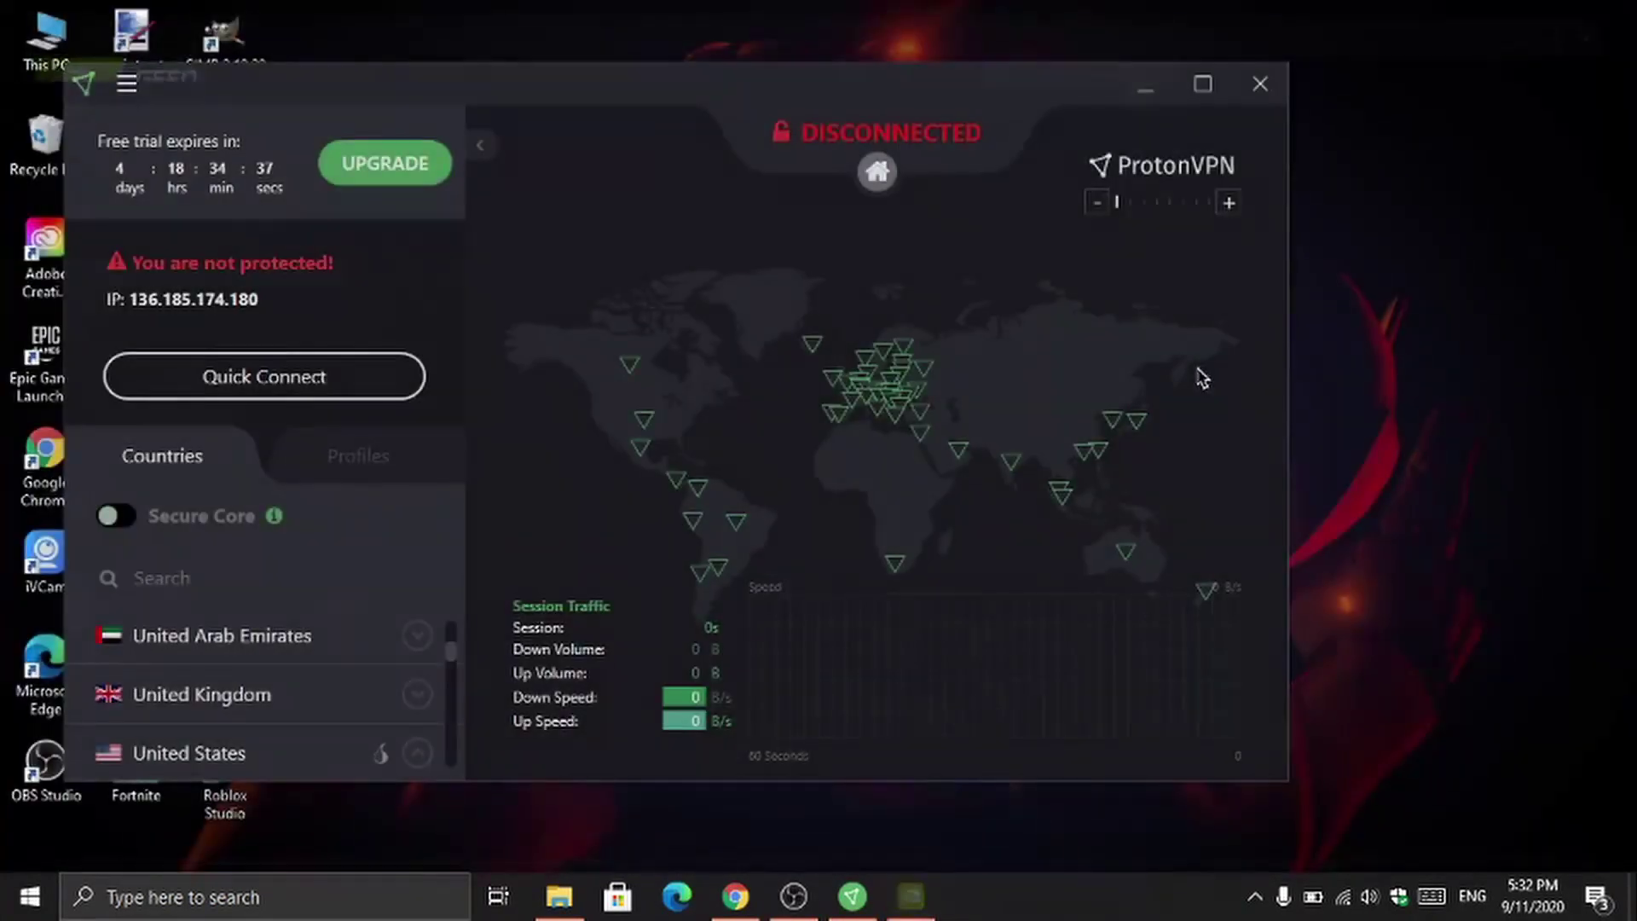